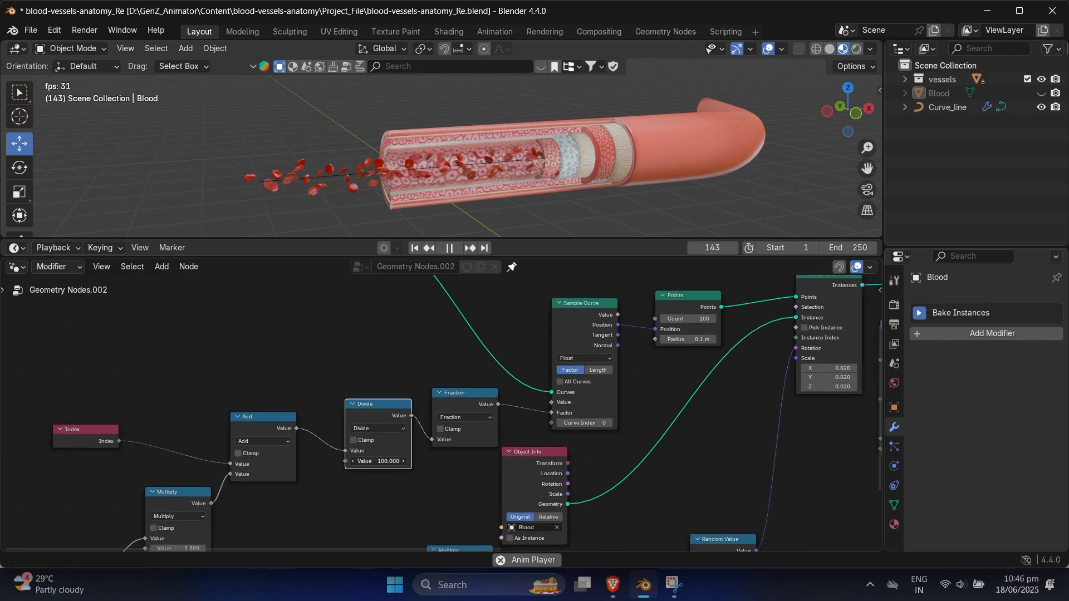
Step: Set the Divide node's value to 104.8 and the Points node's count to 184
click(403, 461)
drag(696, 319, 698, 318)
scroll(383, 417, down, 2)
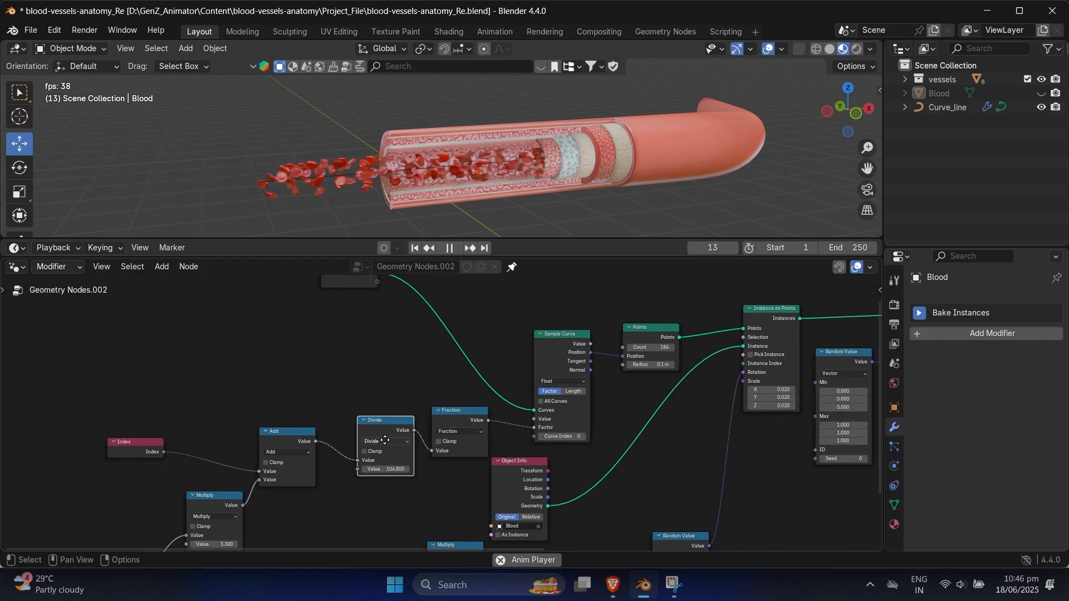
Step: Add an Integer node and connect it to both the Divide node's second value and the Points node's Count
key(shift+a)
click(275, 298)
text(inter)
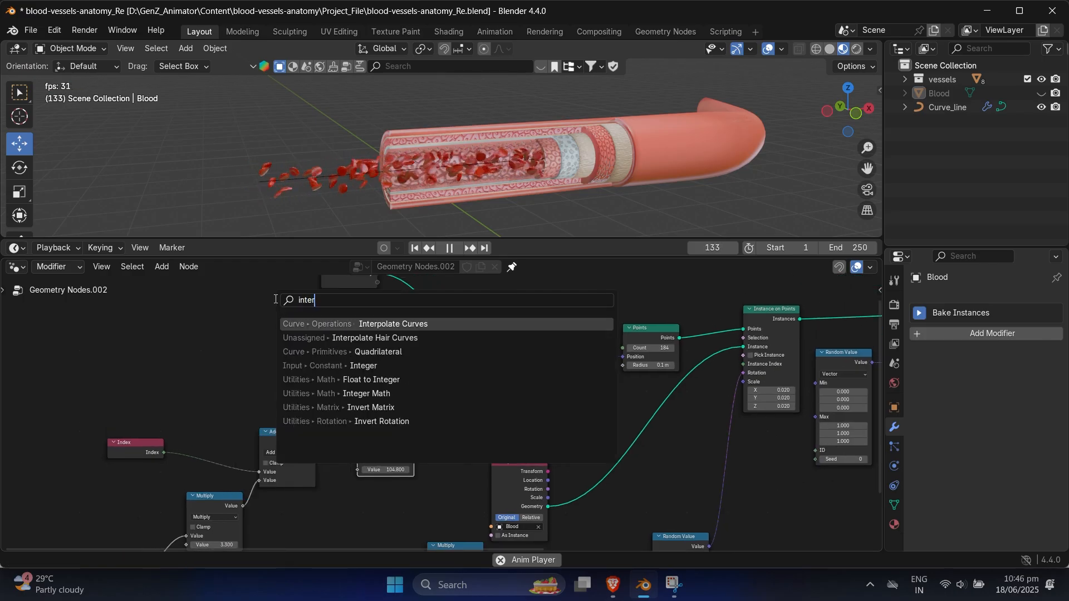
click(395, 369)
click(260, 353)
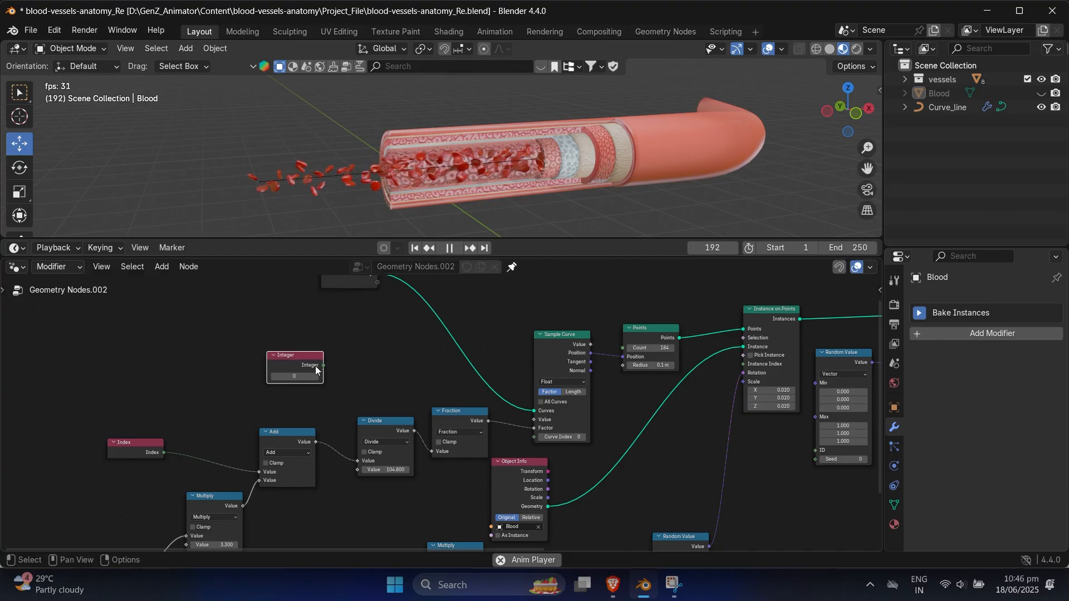
scroll(358, 372, up, 1)
middle_drag(358, 372, 354, 381)
drag(310, 370, 634, 352)
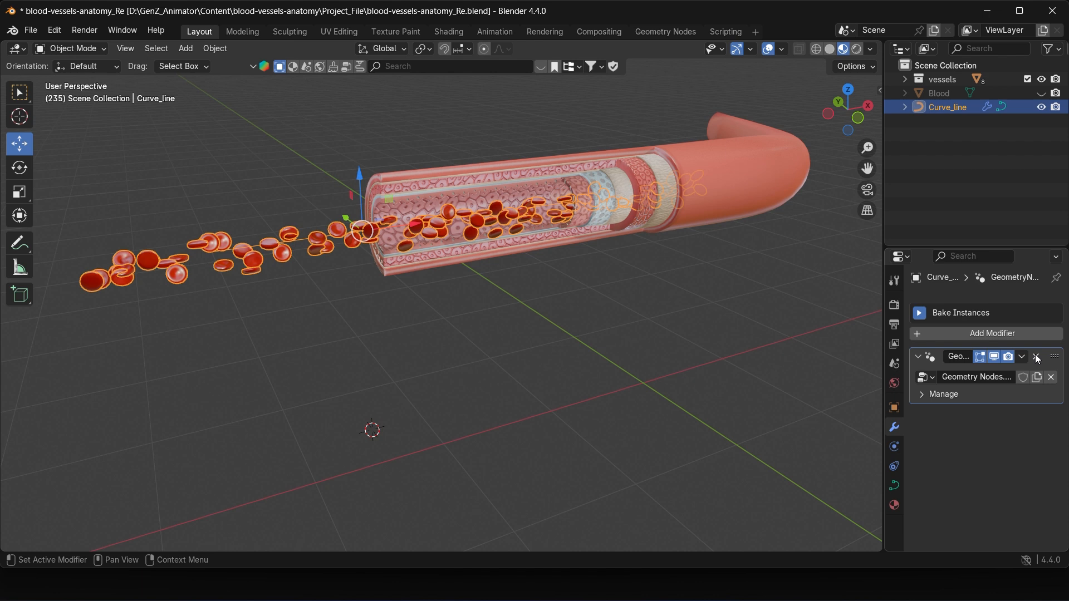
Step: Remove the Geometry Nodes modifier from Curve_line and split off a Geometry Node Editor area below the 3D viewport
click(1037, 358)
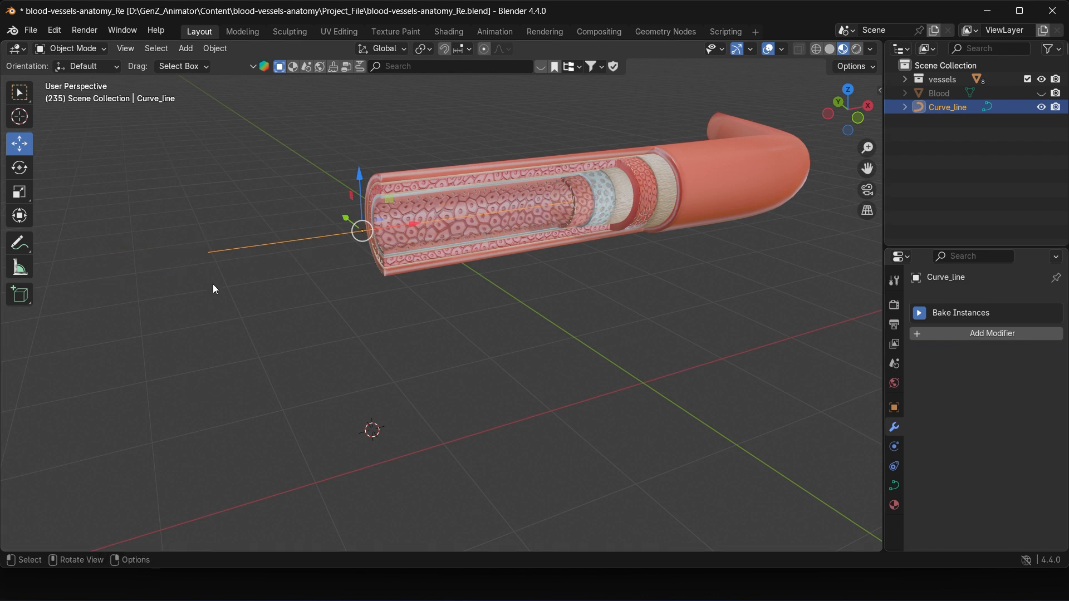
drag(6, 549, 11, 315)
click(18, 322)
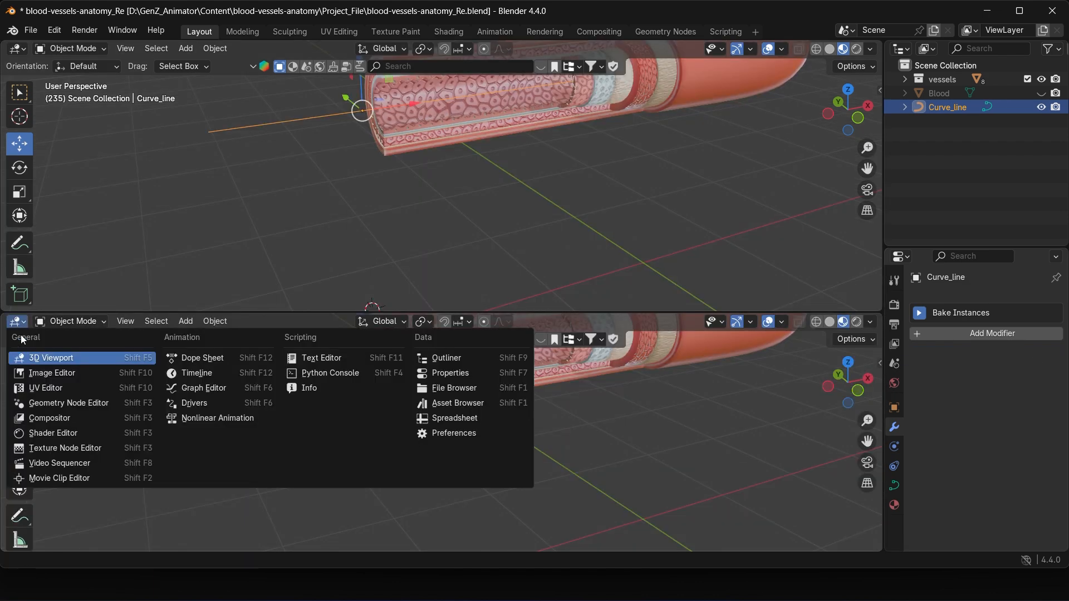
click(71, 403)
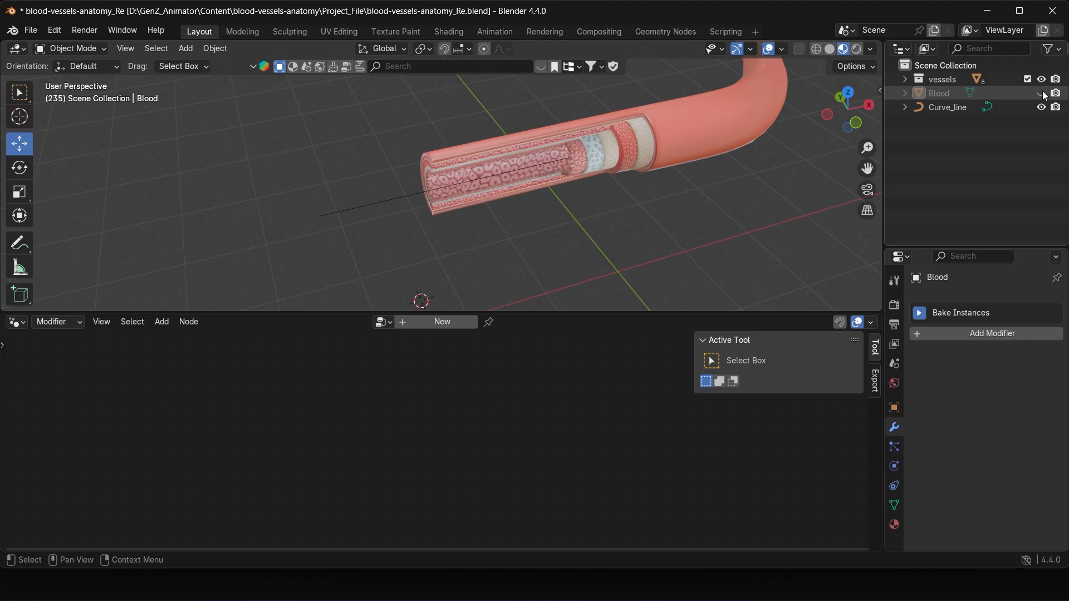
Step: Unhide the Blood object in the 3D viewport
click(1042, 94)
scroll(525, 249, up, 3)
shift+middle_drag(533, 237, 526, 221)
Step: Create a new geometry node tree on Curve_line, hide the node editor's sidebar and enlarge the node editor area
click(373, 184)
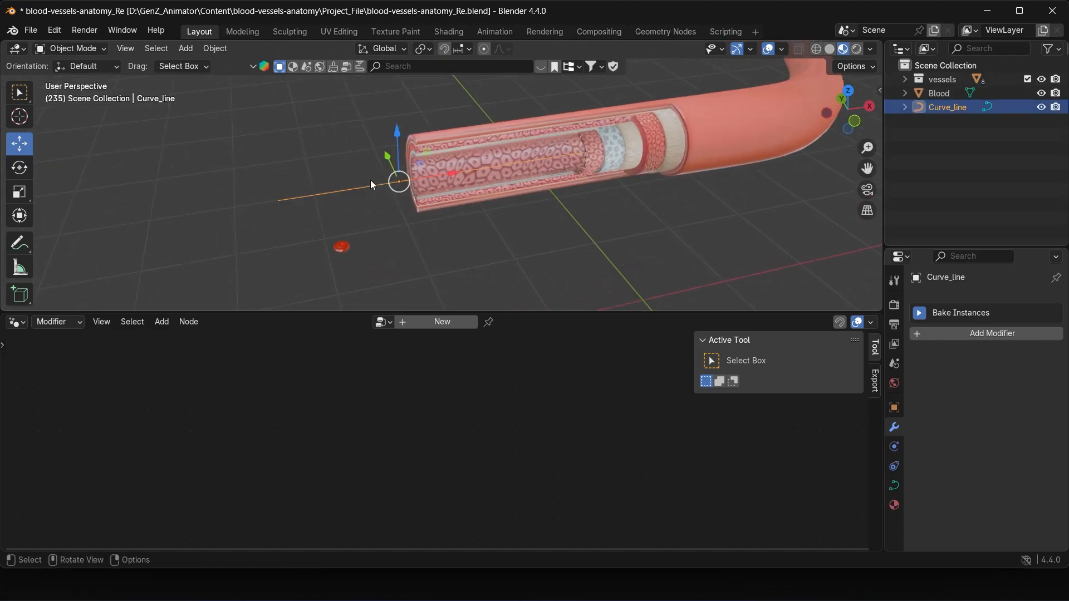
click(444, 323)
scroll(499, 382, up, 2)
key(n)
scroll(492, 393, up, 2)
middle_drag(485, 410, 576, 359)
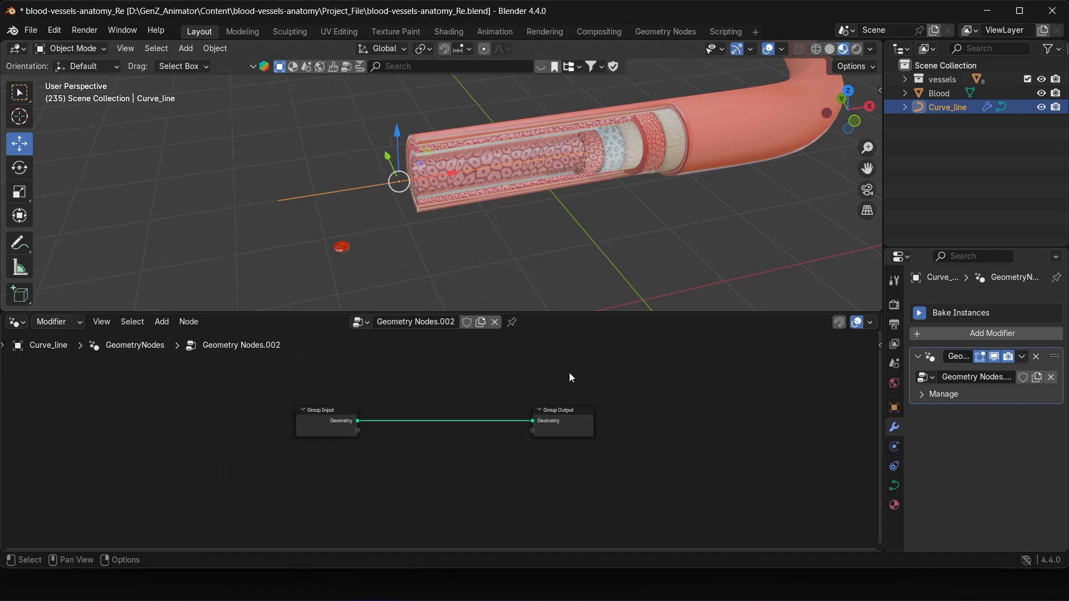
scroll(569, 378, up, 1)
drag(565, 312, 543, 257)
shift+middle_drag(554, 232, 568, 209)
scroll(567, 208, down, 1)
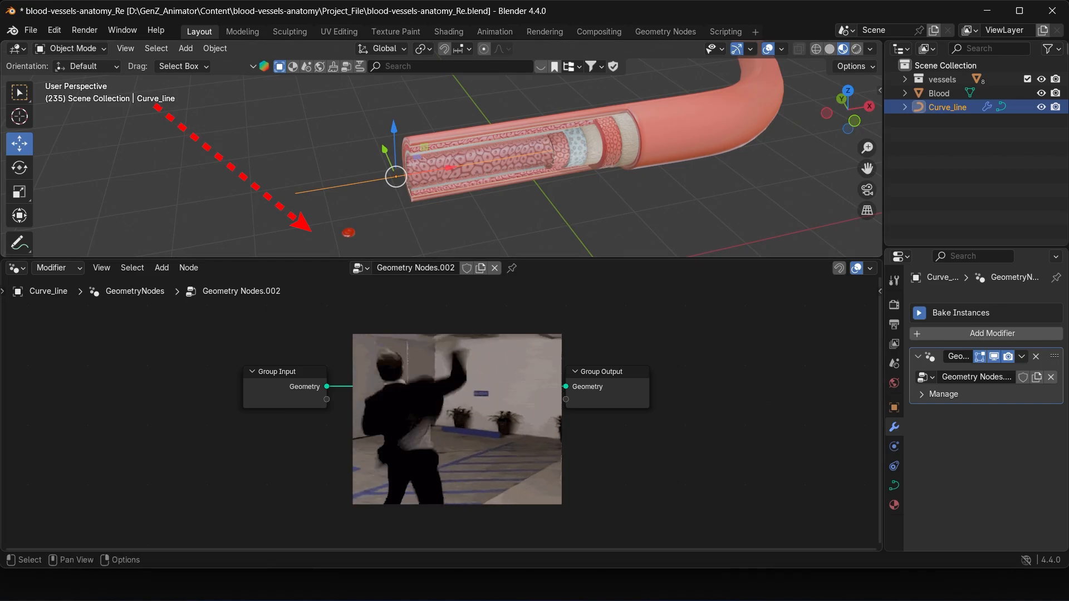
scroll(347, 401, up, 2)
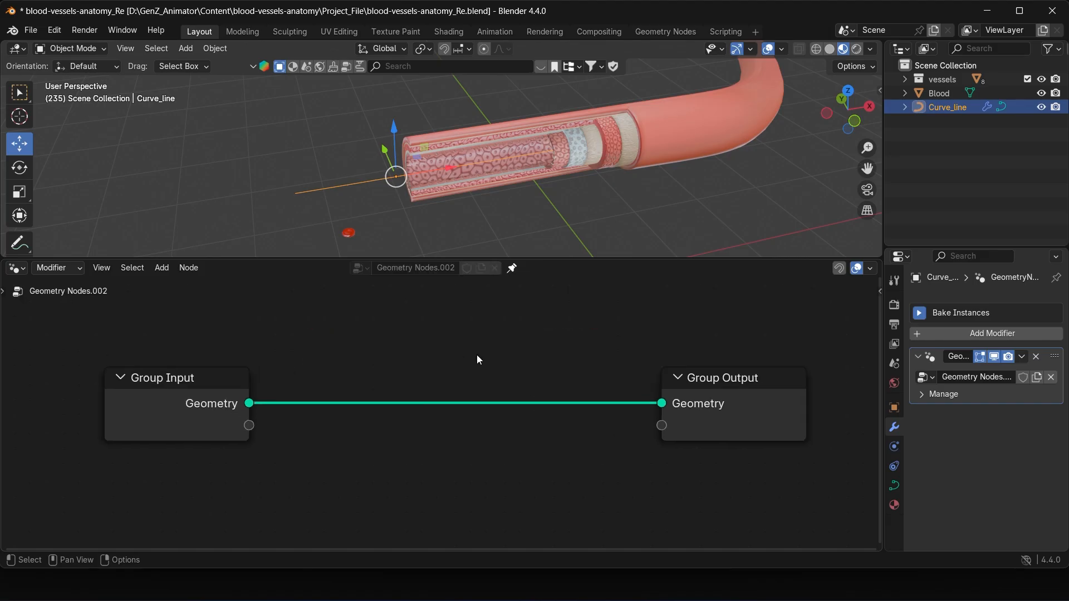
Step: Add a Points node below the link between Group Input and Group Output
key(shift+a)
click(427, 299)
text(poin)
click(453, 338)
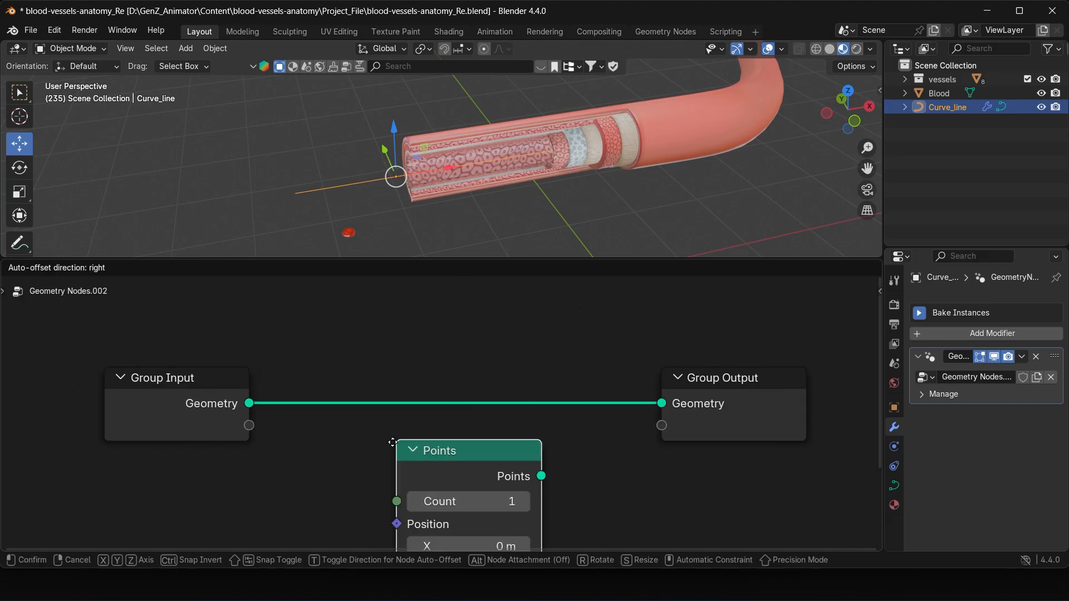
click(364, 436)
middle_drag(365, 436, 425, 373)
Step: Connect the Points output to the Group Output geometry in place of the Group Input link
scroll(426, 372, down, 4)
drag(303, 360, 286, 361)
drag(473, 380, 447, 388)
drag(504, 406, 655, 356)
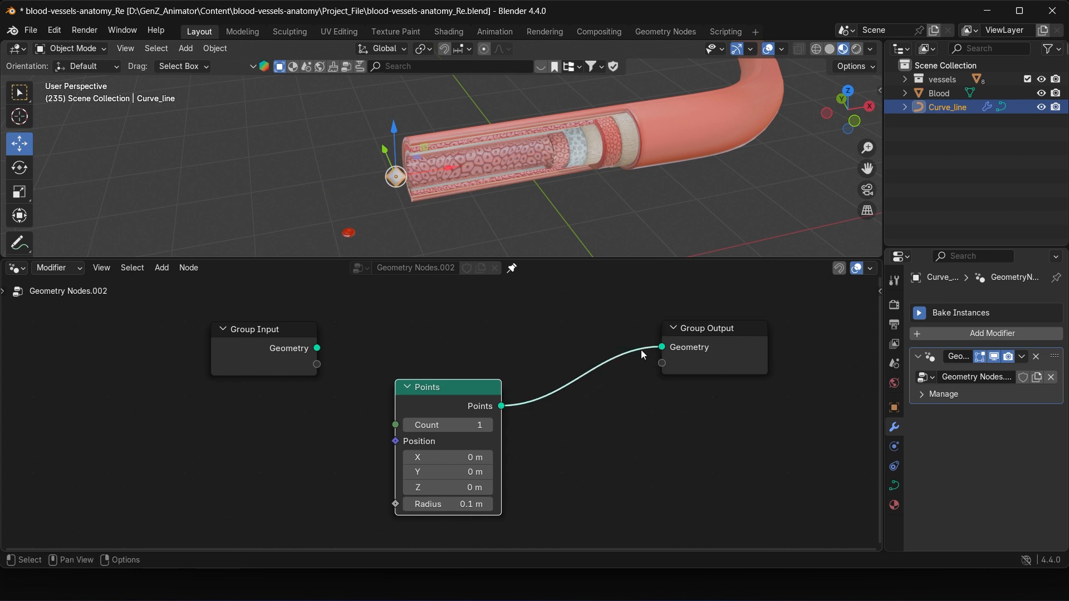
Step: Link Group Input back to Group Output for comparison, and replace that link with the Points output again
drag(318, 349, 661, 346)
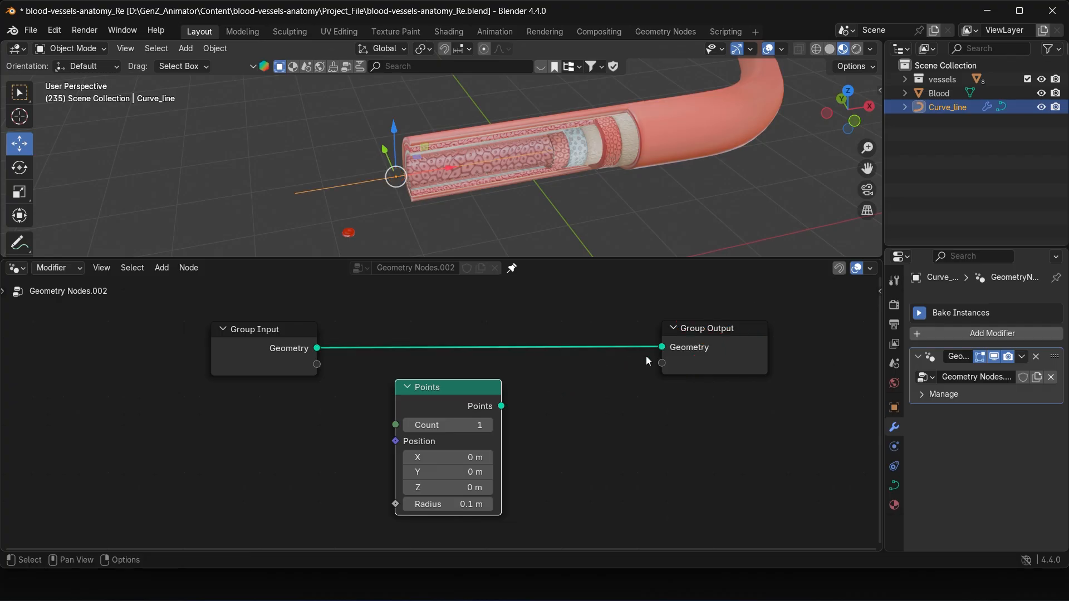
drag(504, 407, 662, 347)
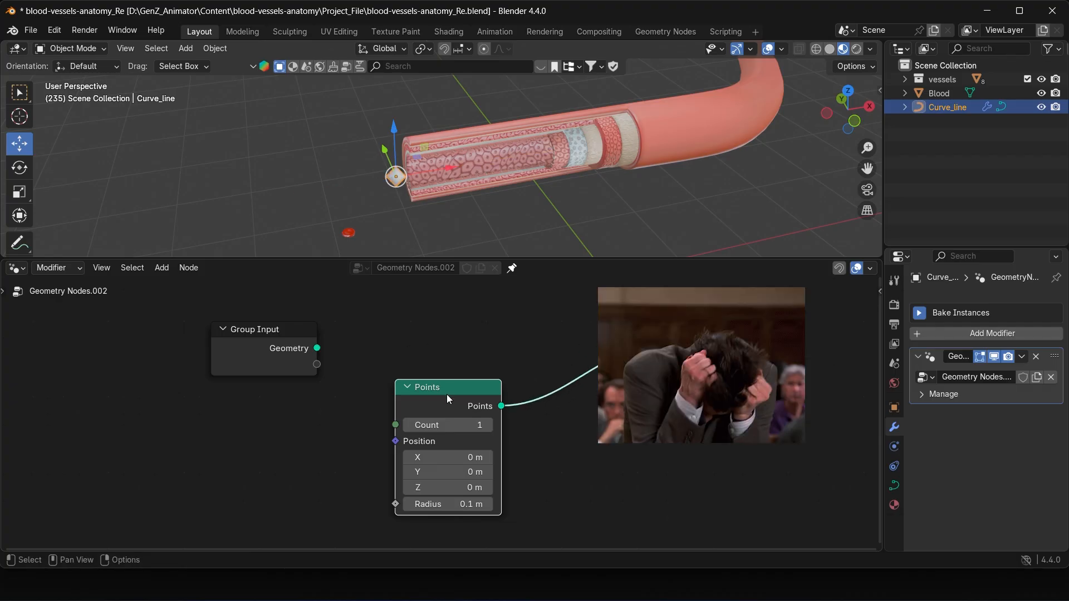
drag(447, 394, 422, 399)
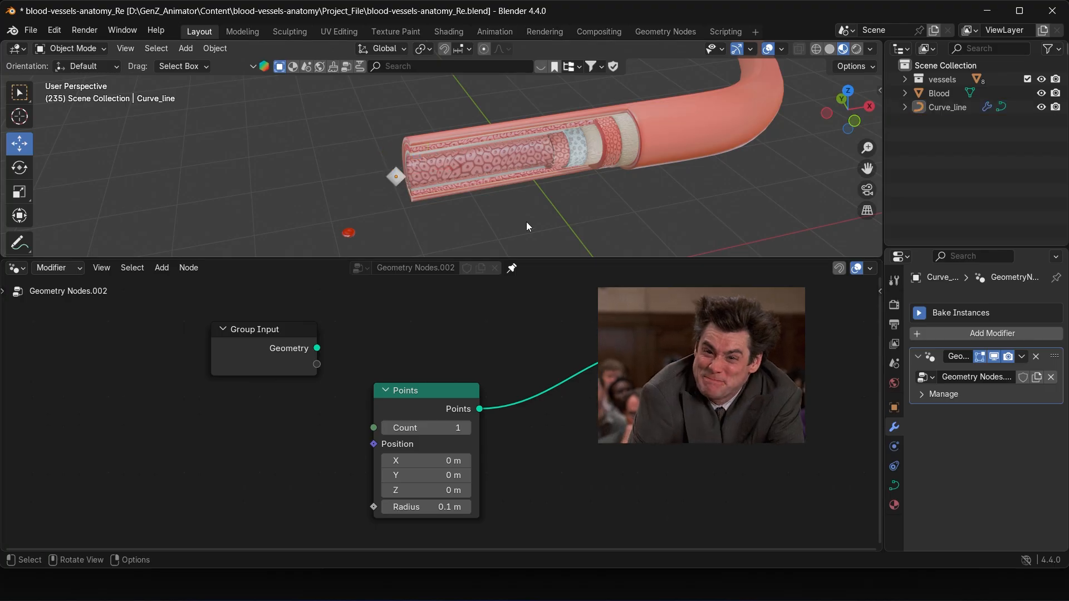
drag(265, 351, 273, 352)
drag(485, 385, 459, 394)
drag(673, 358, 698, 356)
middle_drag(622, 384, 613, 384)
drag(501, 406, 662, 347)
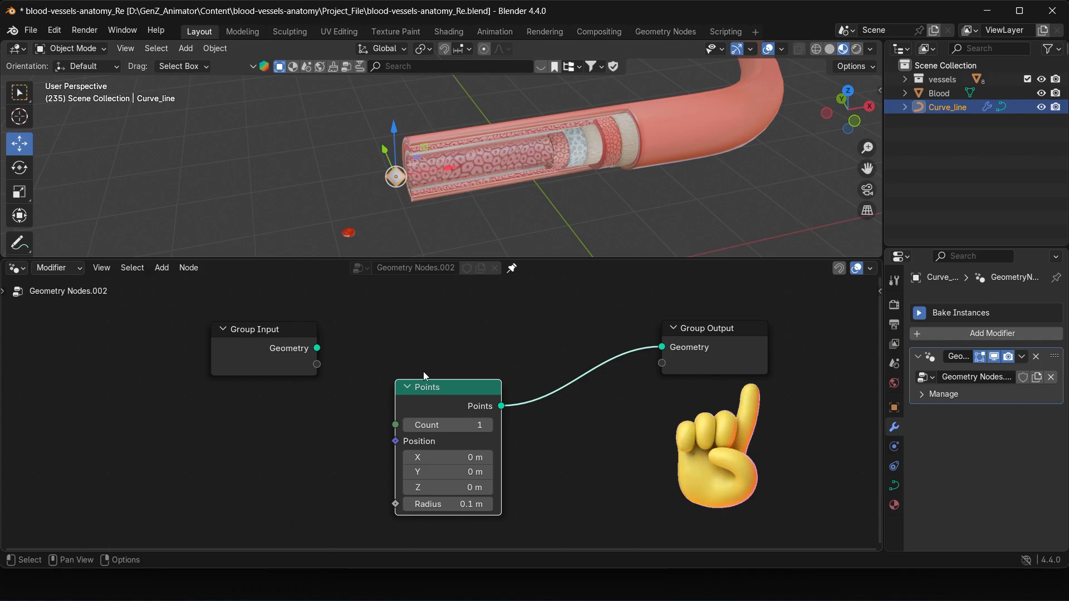
drag(447, 394, 426, 397)
click(520, 242)
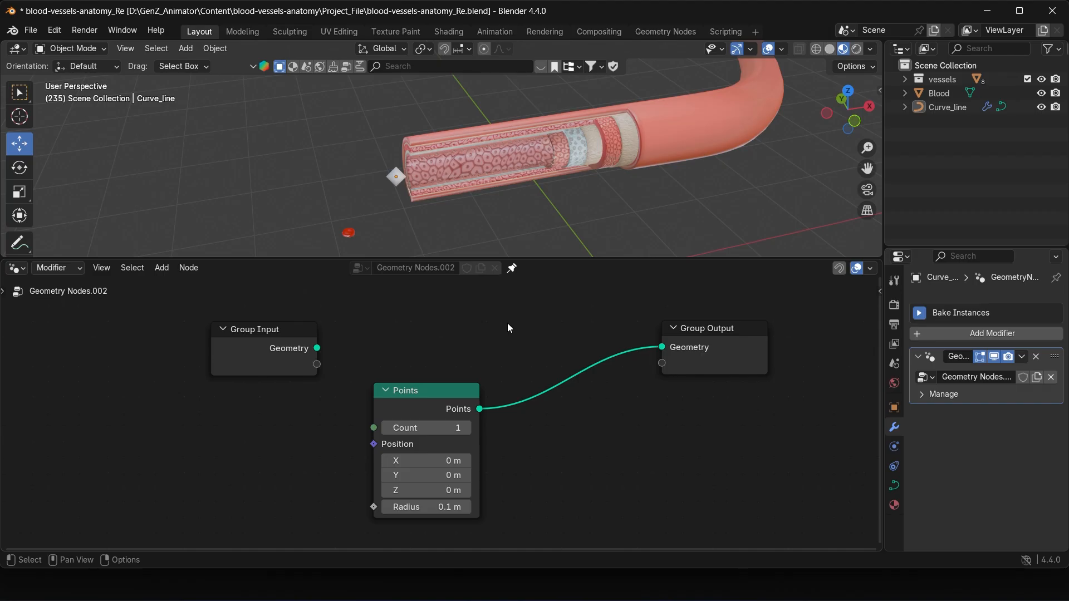
Step: Insert a Join Geometry node on the link between Points and Group Output
key(shift+a)
text(joi)
click(535, 321)
click(492, 319)
drag(557, 340, 576, 347)
Step: Connect the Group Input geometry to Join Geometry and spread the Group Input and Points nodes apart
drag(425, 409, 383, 450)
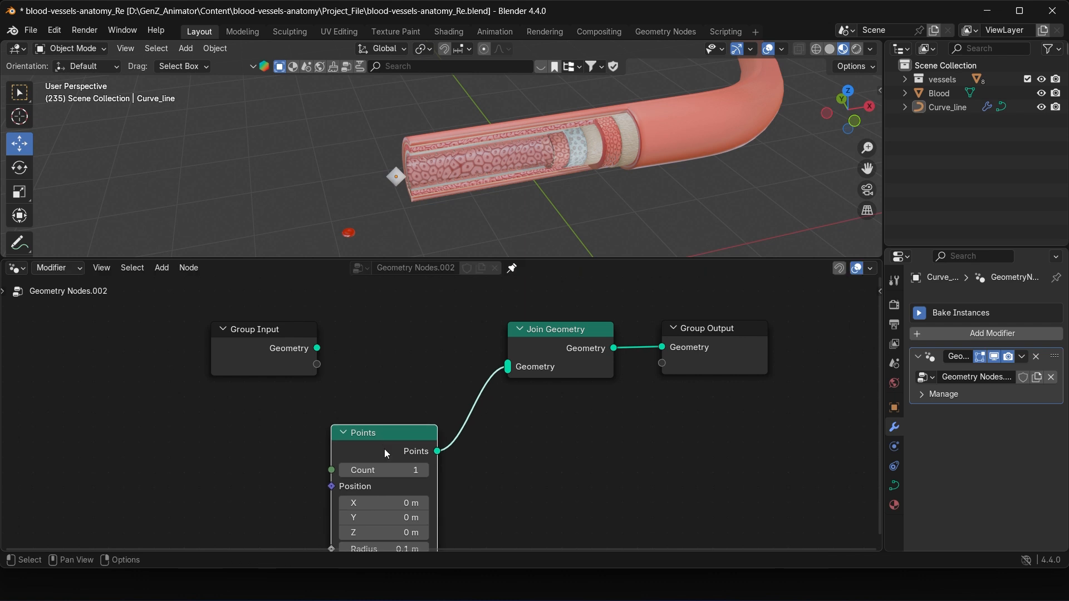
drag(317, 348, 504, 363)
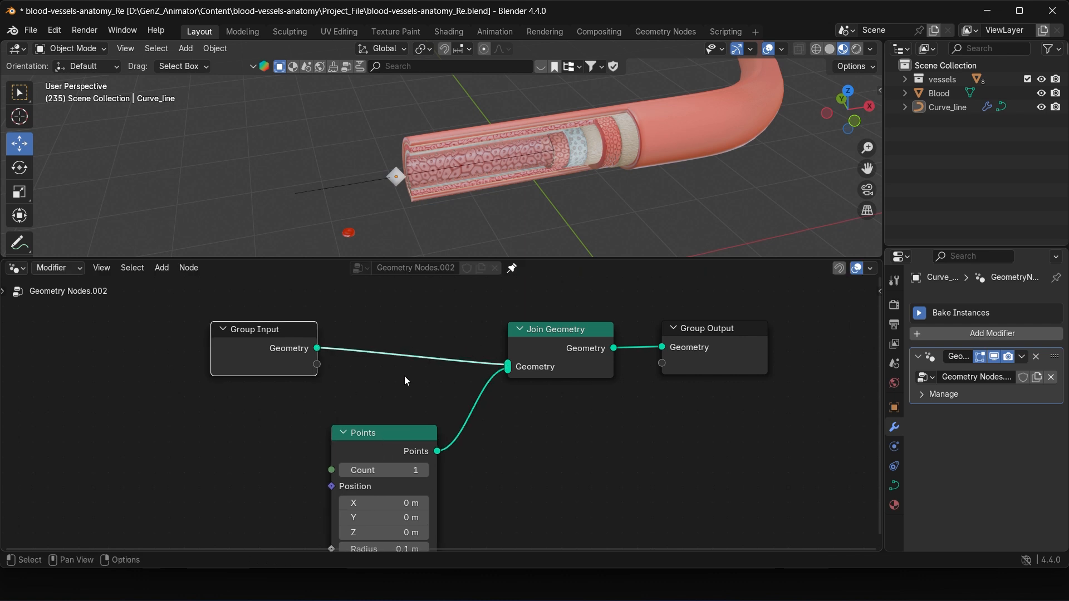
middle_drag(404, 376, 463, 365)
drag(308, 355, 106, 357)
drag(441, 422, 403, 418)
Step: Try shifting the point through the Points node's X and Y position values, and undo each change
middle_drag(429, 219, 499, 186)
click(497, 178)
mouse_move(414, 172)
mouse_down()
mouse_move(346, 114)
mouse_move(414, 171)
mouse_up()
middle_drag(473, 195, 489, 218)
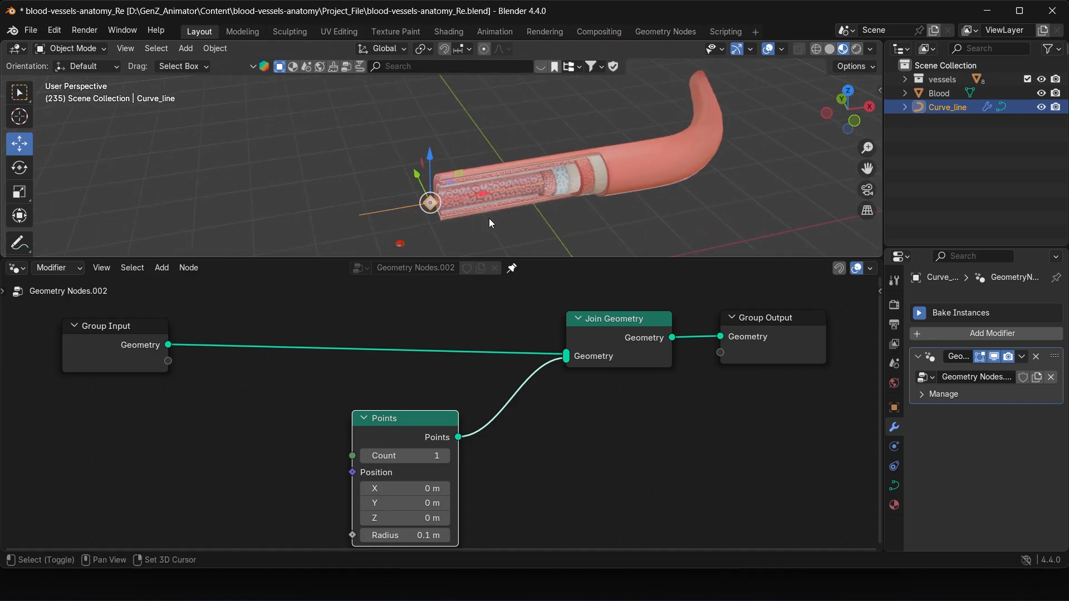
middle_drag(456, 394, 464, 377)
drag(428, 472, 393, 471)
middle_drag(482, 247, 574, 159)
key(ctrl+z)
drag(437, 486, 428, 487)
key(ctrl+z)
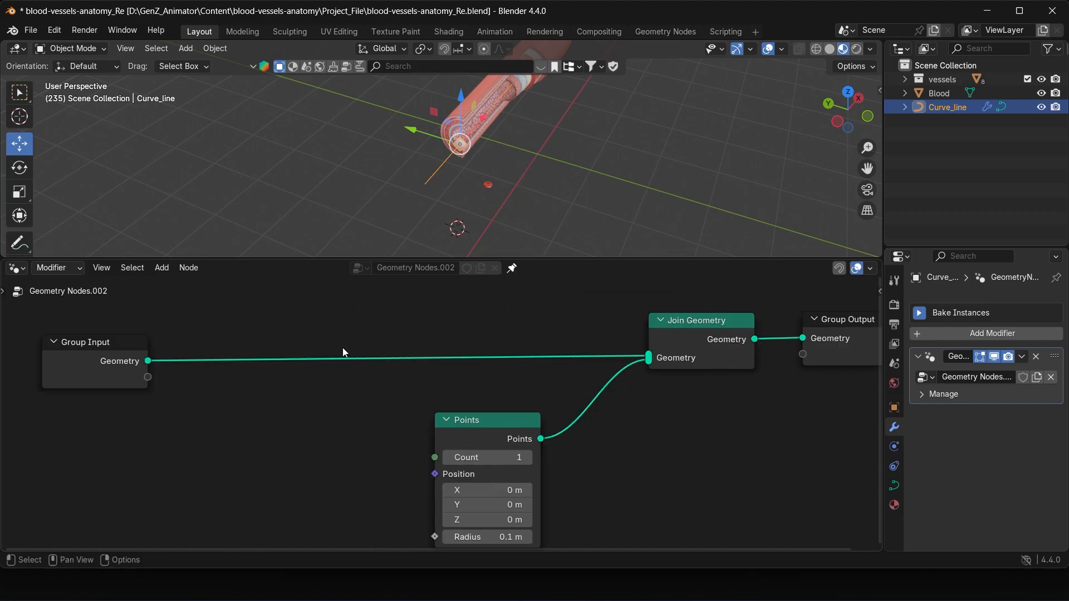
Step: Move the Group Input node farther away from the Points node to make room between them
scroll(343, 348, down, 4)
scroll(342, 348, up, 2)
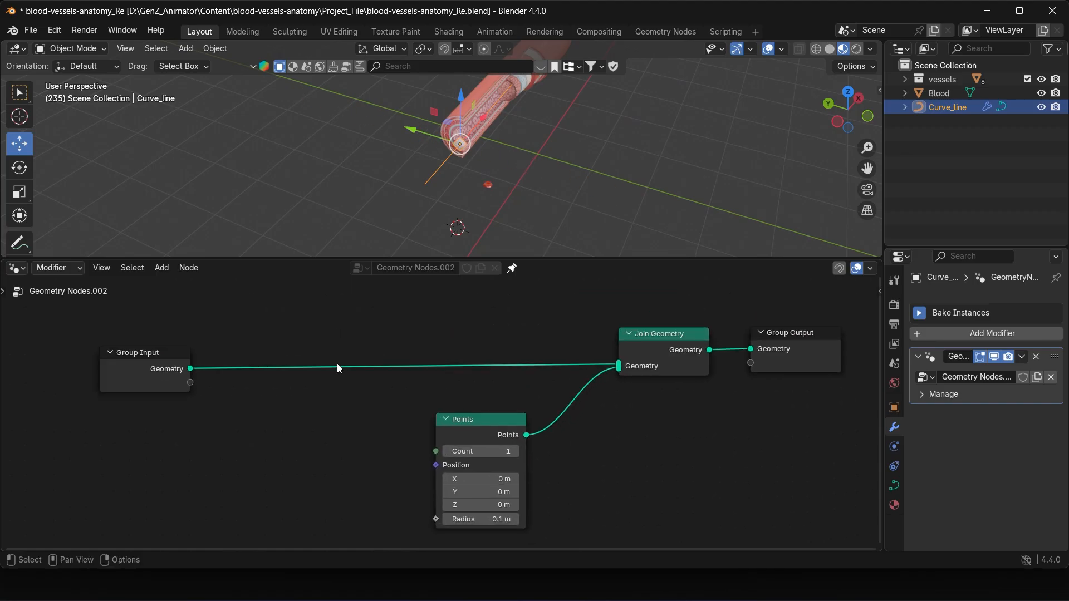
middle_drag(336, 364, 424, 372)
drag(241, 371, 199, 366)
middle_drag(559, 136, 495, 143)
click(580, 199)
shift+middle_drag(609, 196, 524, 202)
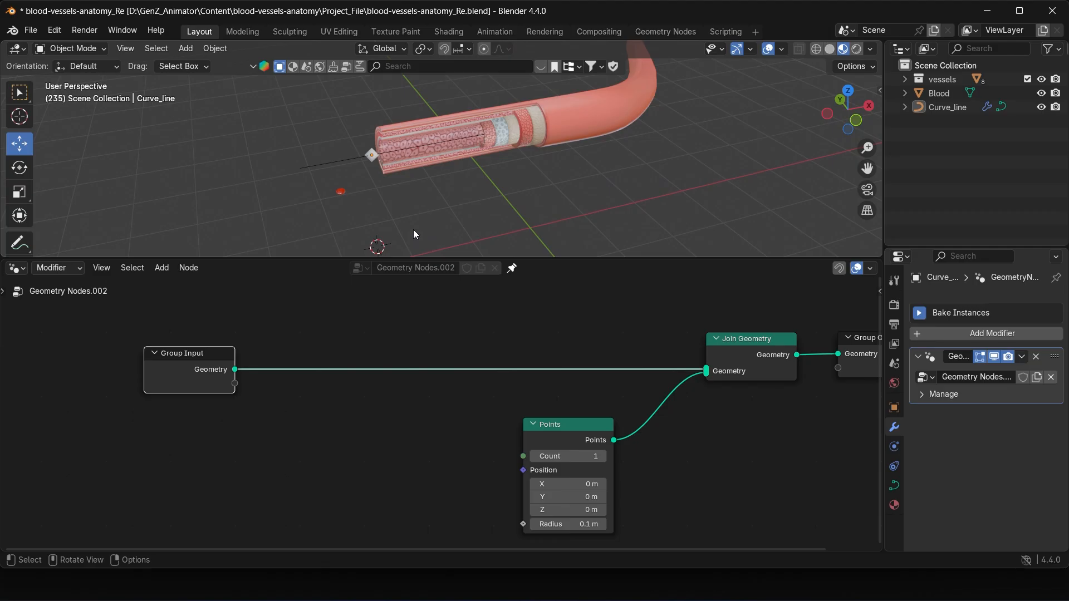
Step: Add a Sample Curve node between Group Input and Points, below the existing link
scroll(409, 232, up, 1)
key(shift+a)
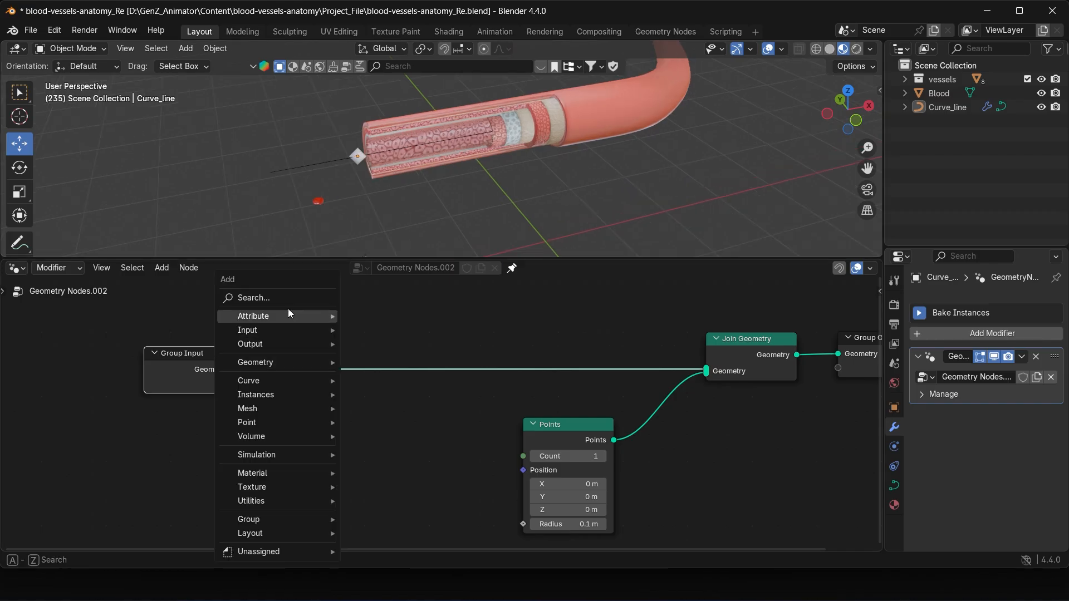
text(sampl)
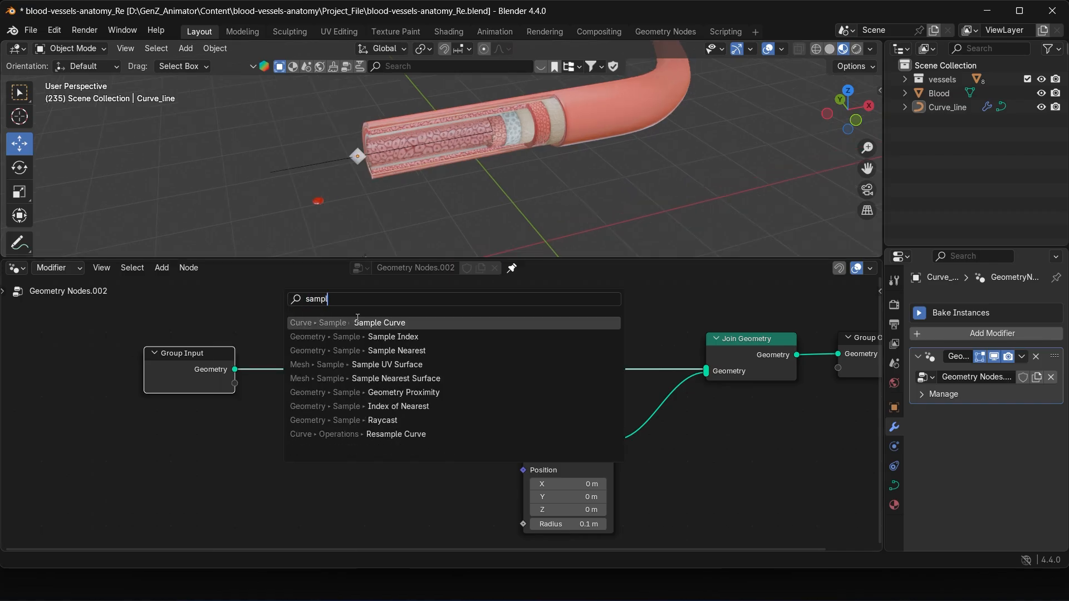
key(Return)
click(310, 396)
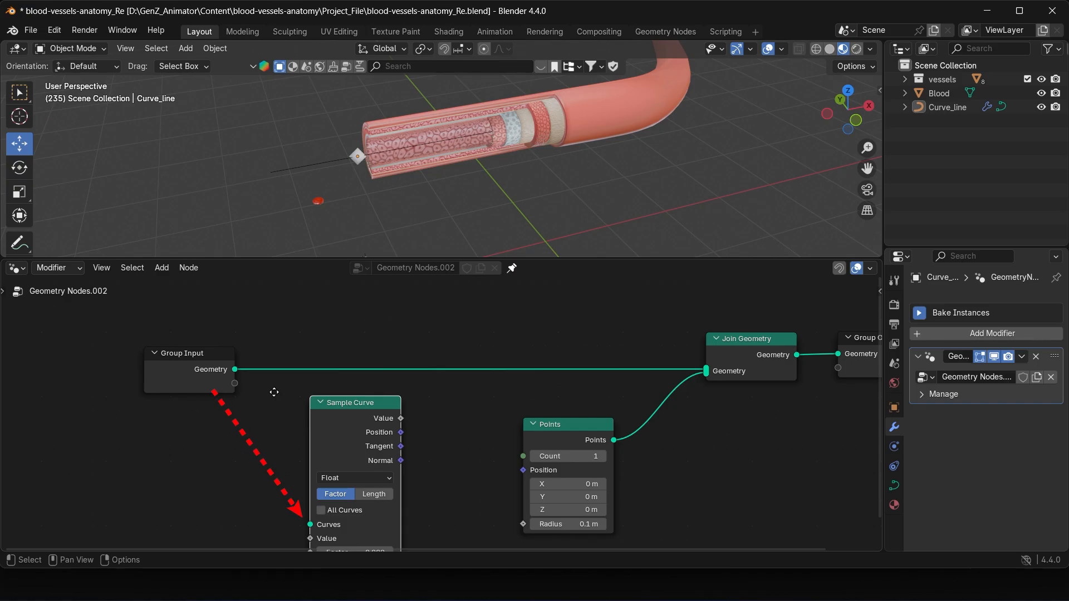
Step: Connect the Group Input geometry to the Curves input of the Sample Curve node
middle_drag(282, 388, 290, 385)
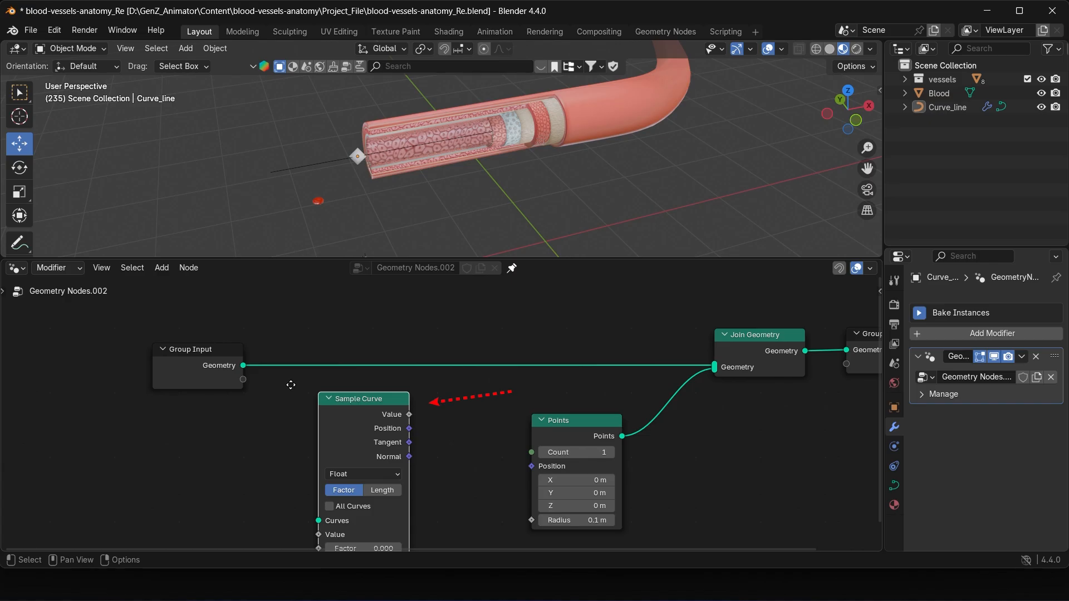
middle_drag(290, 385, 313, 374)
drag(237, 355, 344, 509)
Step: Rearrange the Points, Join Geometry and Group Output nodes into a clearer layout around Sample Curve
scroll(334, 499, down, 2)
mouse_move(511, 391)
mouse_down()
mouse_move(531, 400)
mouse_move(498, 406)
mouse_up()
middle_drag(522, 405, 462, 407)
drag(762, 370, 636, 313)
drag(628, 312, 700, 315)
middle_drag(617, 430, 655, 407)
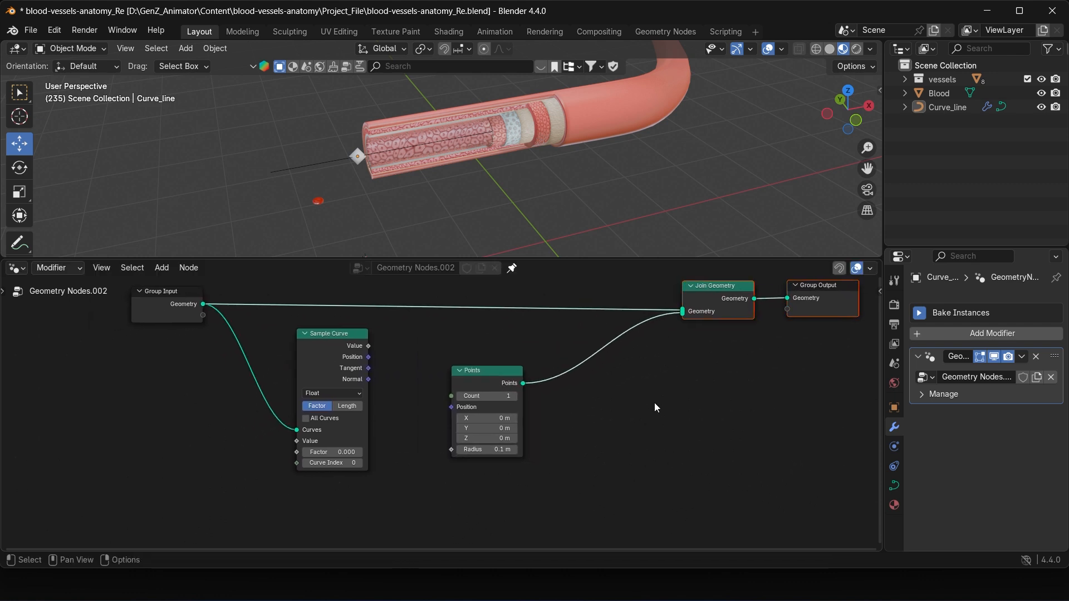
Step: Connect the Sample Curve's Position output to the Position input of the Points node
scroll(431, 381, up, 1)
drag(329, 362, 459, 402)
scroll(409, 406, up, 2)
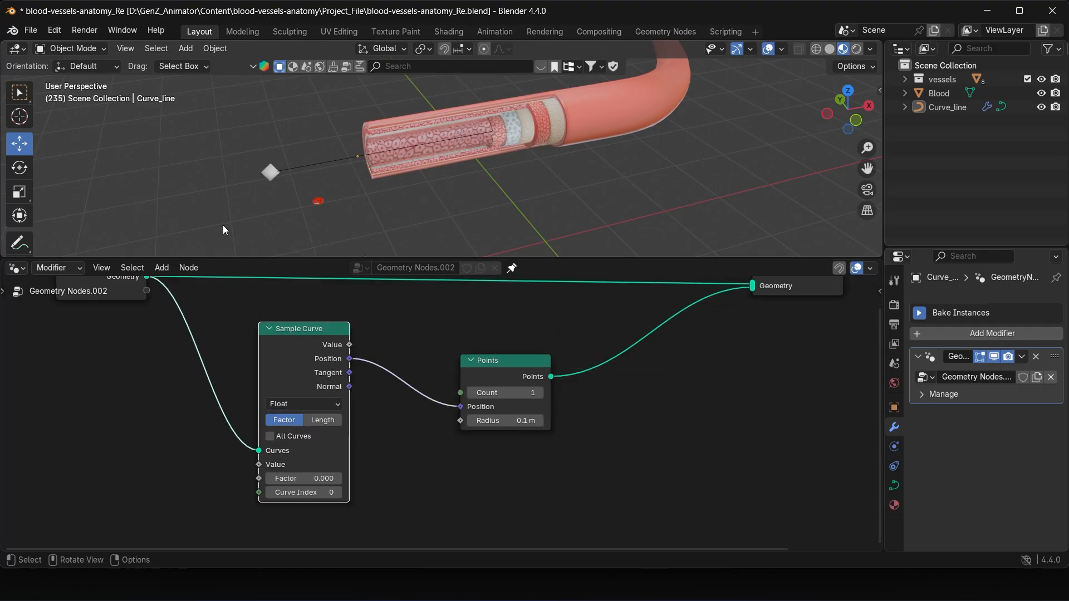
Step: Annotate the 3D viewport with arrow strokes pointing out the point at the start of the curve
click(19, 243)
mouse_move(150, 131)
mouse_down()
mouse_move(252, 177)
mouse_move(246, 187)
mouse_up()
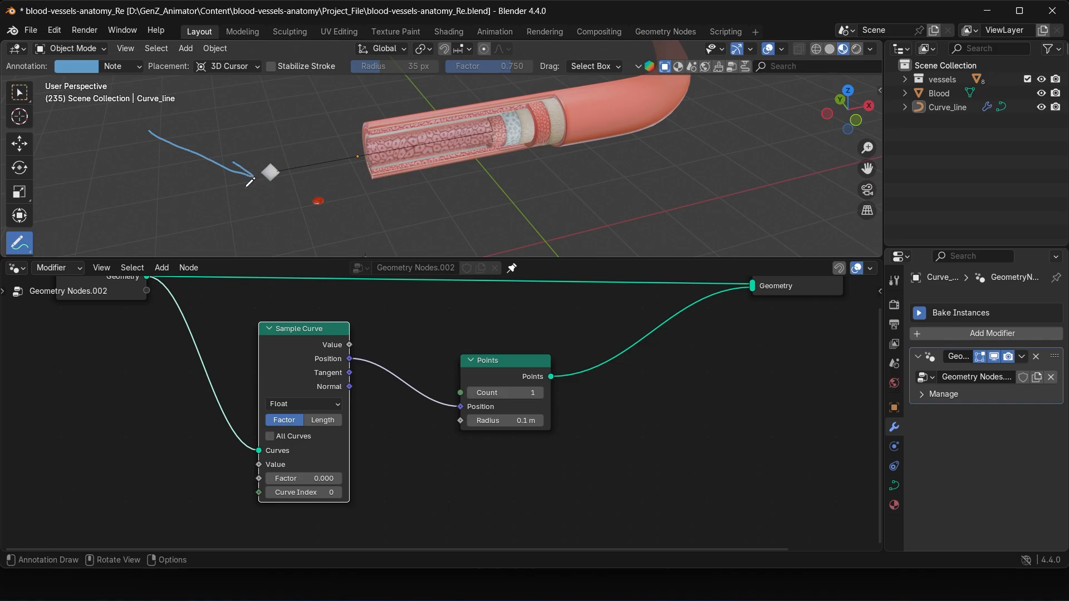
mouse_move(366, 164)
mouse_down()
mouse_move(321, 214)
mouse_move(295, 194)
mouse_up()
mouse_move(152, 134)
ctrl+mouse_down()
mouse_move(351, 198)
mouse_move(368, 167)
ctrl+mouse_up()
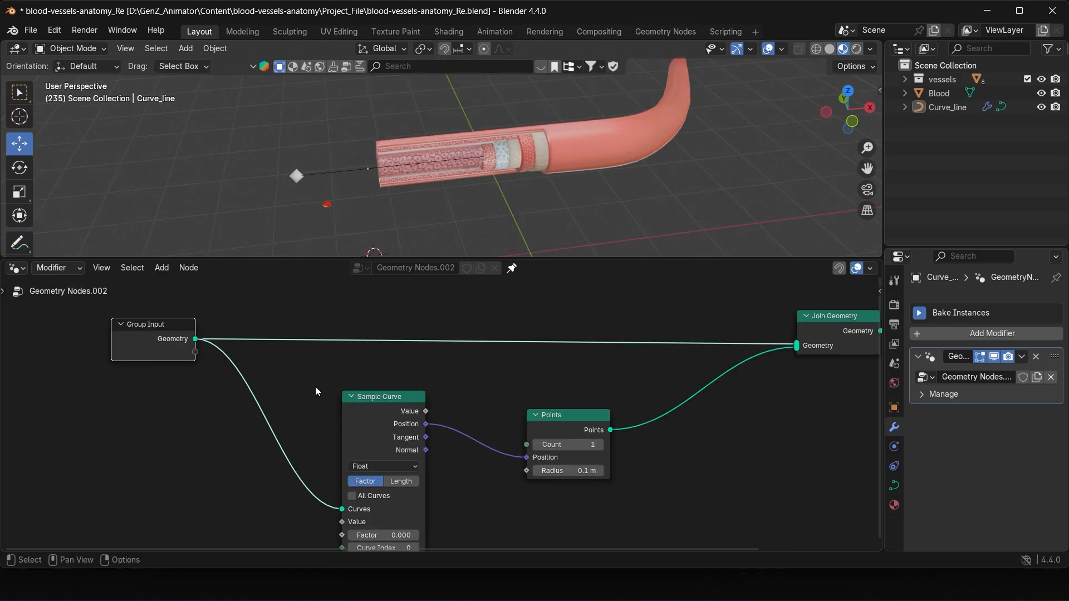
Step: Select Curve_line and vary the Sample Curve's Factor to move the point along the curve
middle_drag(547, 456, 540, 411)
drag(379, 490, 345, 490)
middle_drag(412, 197, 394, 192)
click(357, 172)
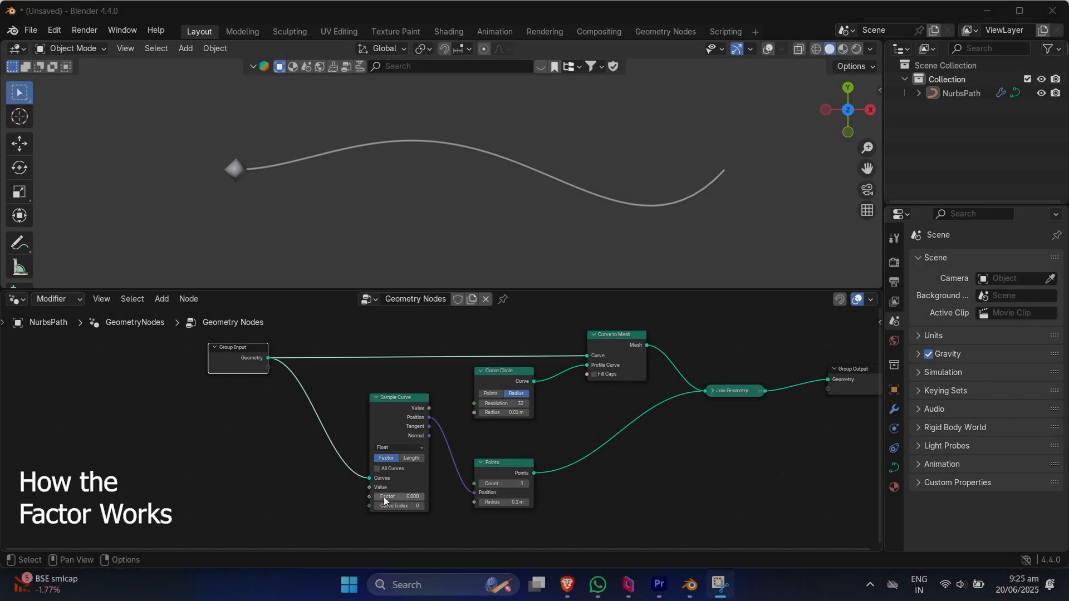
drag(389, 496, 439, 496)
scroll(450, 423, up, 4)
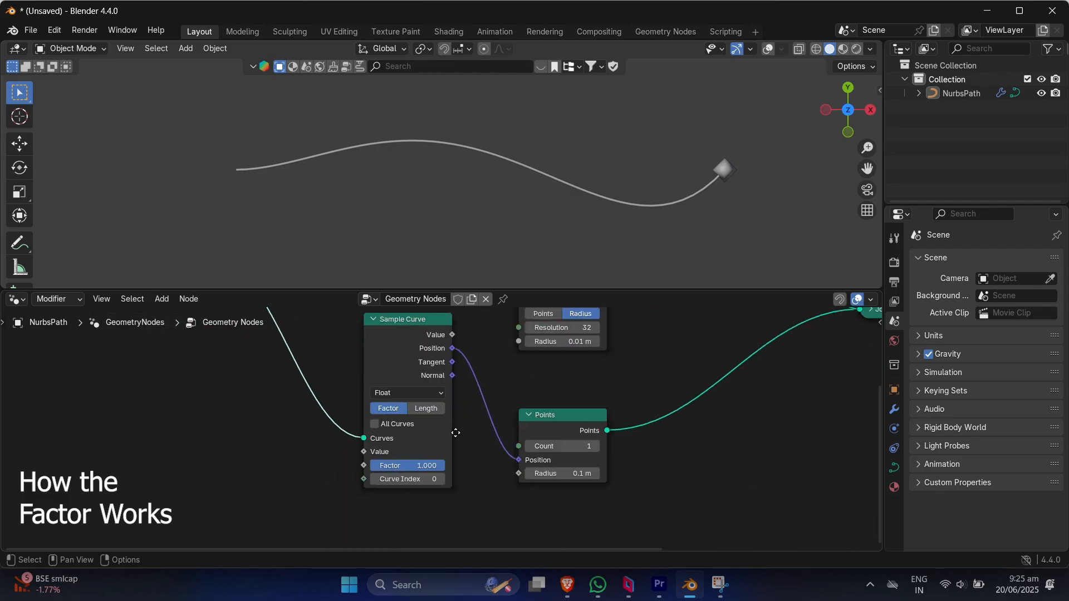
Step: Set the Sample Curve's Factor to 0 for the NurbsPath, moving the point to the start of the path
middle_drag(450, 423, 511, 458)
scroll(496, 458, down, 4)
drag(445, 500, 385, 500)
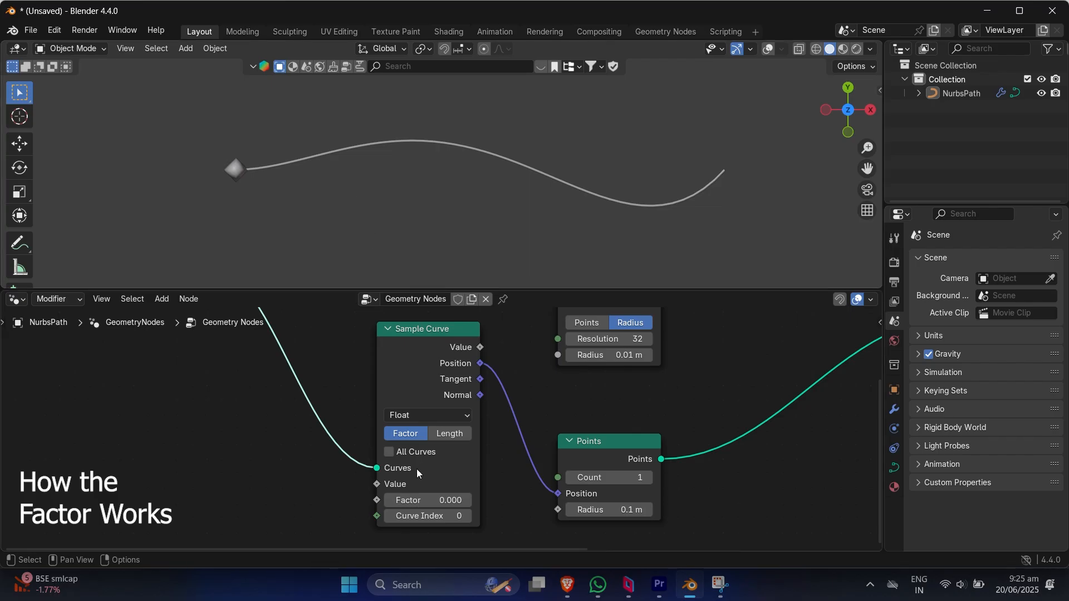
Step: Set the NurbsPath Sample Curve's Factor to 1 and 0.5 in turn, and vary it further to move the point along the path
click(433, 503)
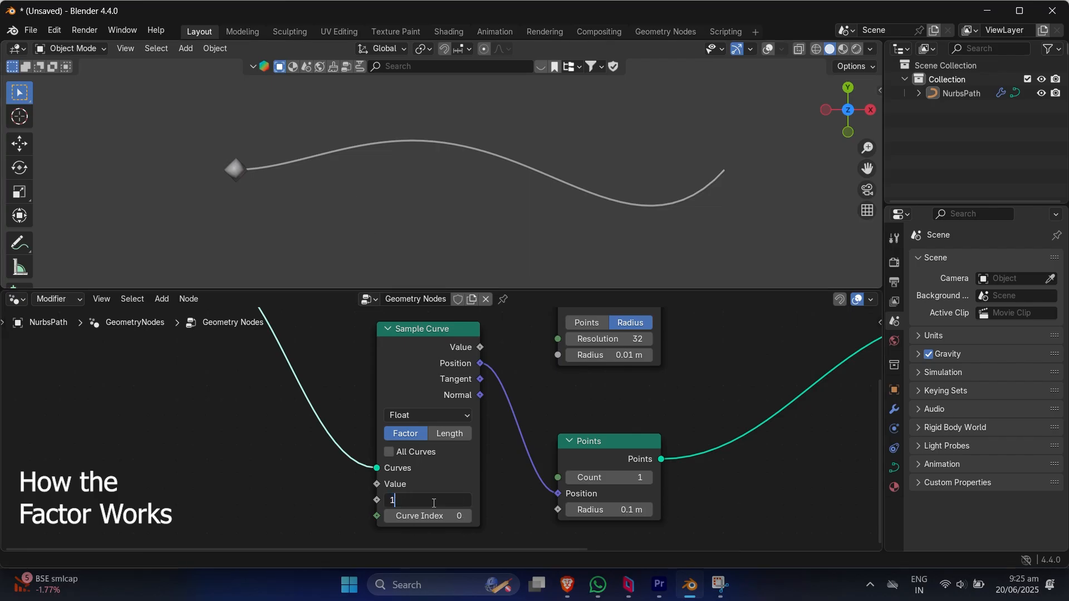
text(1)
key(Return)
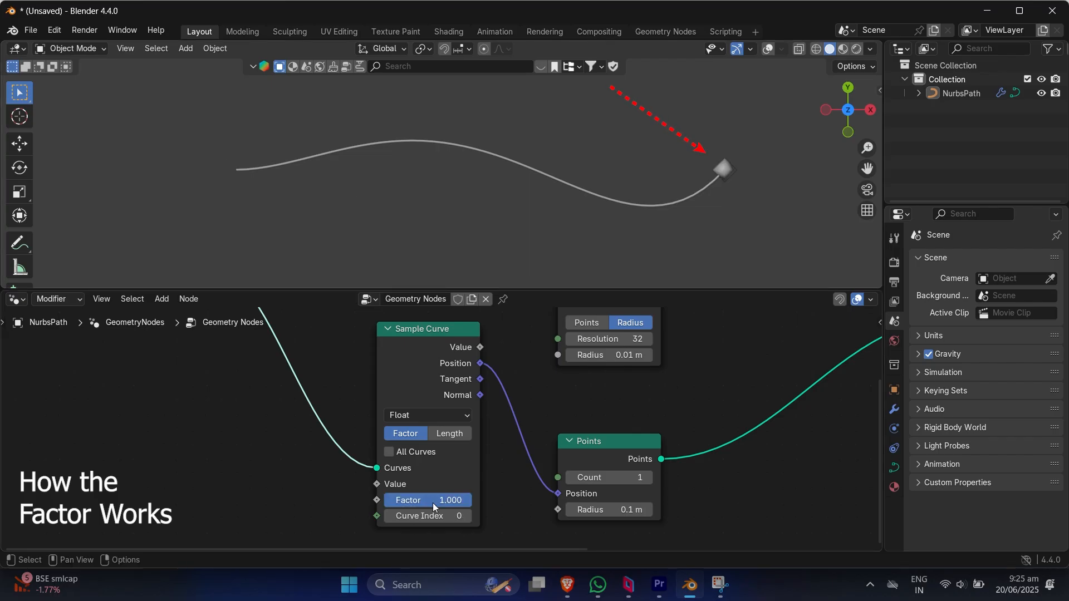
click(432, 503)
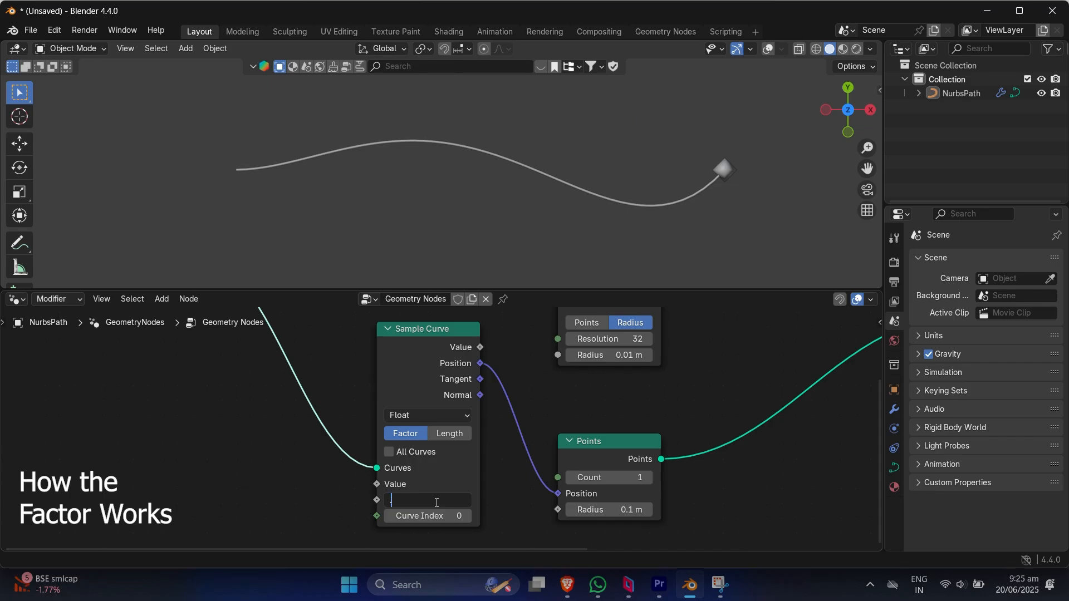
key(Return)
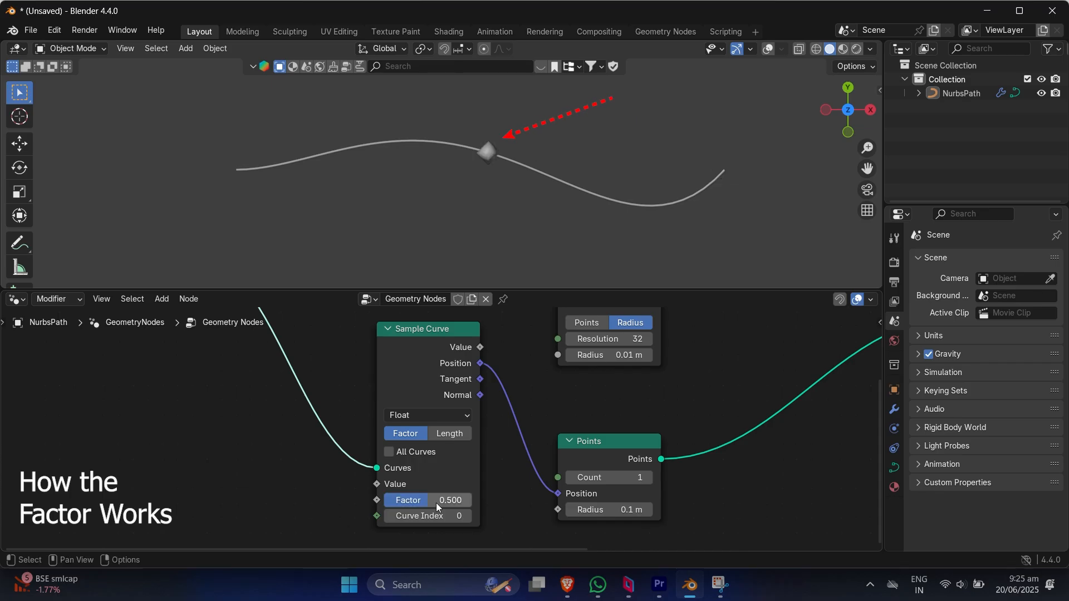
drag(423, 500, 454, 500)
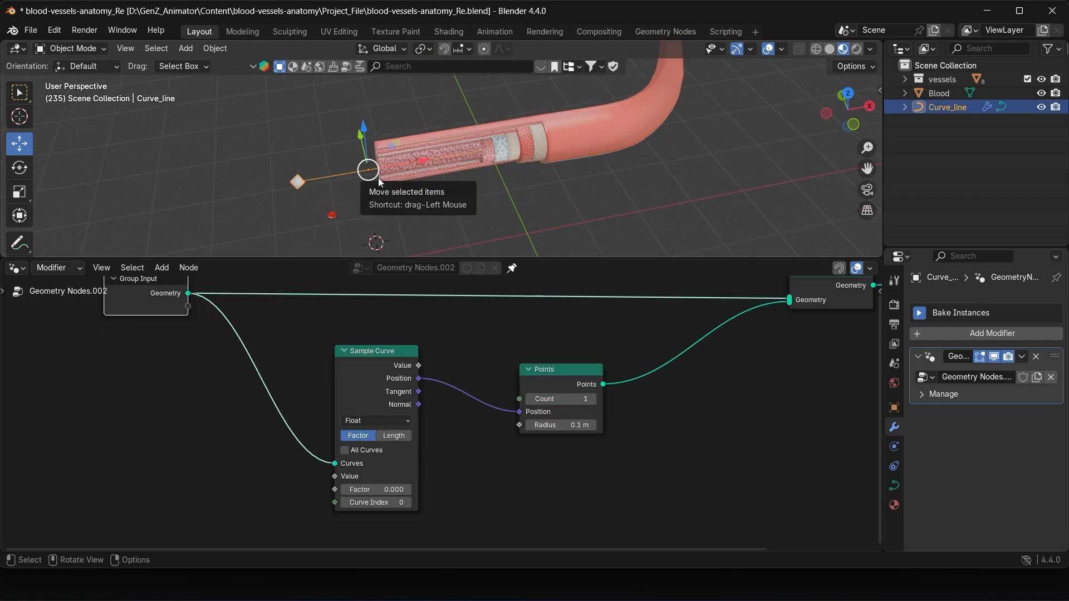
Step: Try bending Curve_line by moving its control point in Edit Mode, and vary the Sample Curve's Factor to test the point's movement
key(Tab)
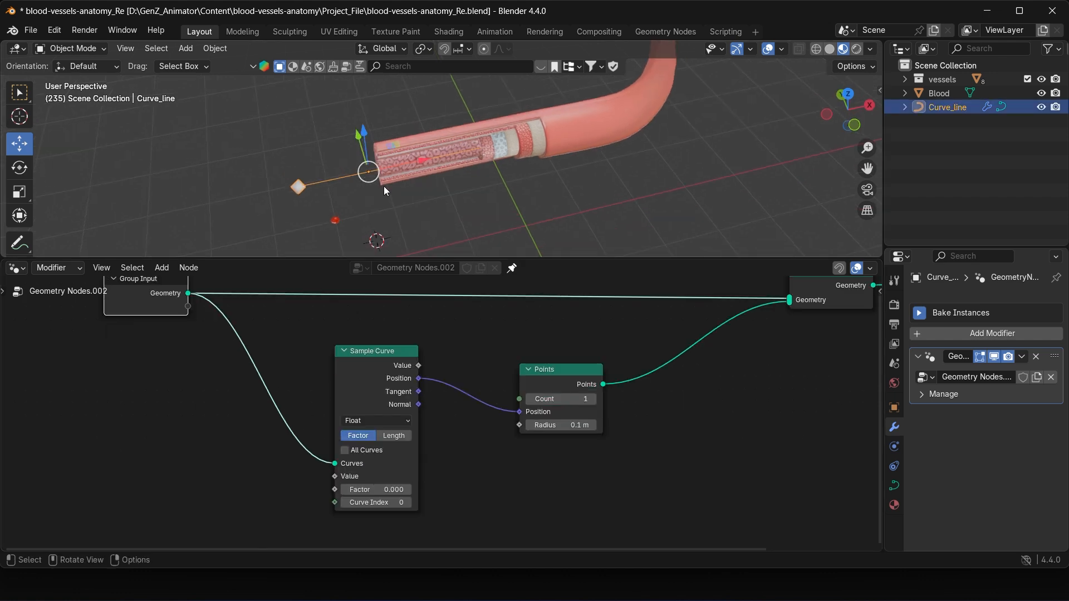
click(19, 144)
click(435, 158)
drag(435, 158, 434, 217)
key(Tab)
mouse_move(359, 490)
mouse_down()
mouse_move(423, 489)
mouse_move(359, 489)
mouse_up()
key(Tab)
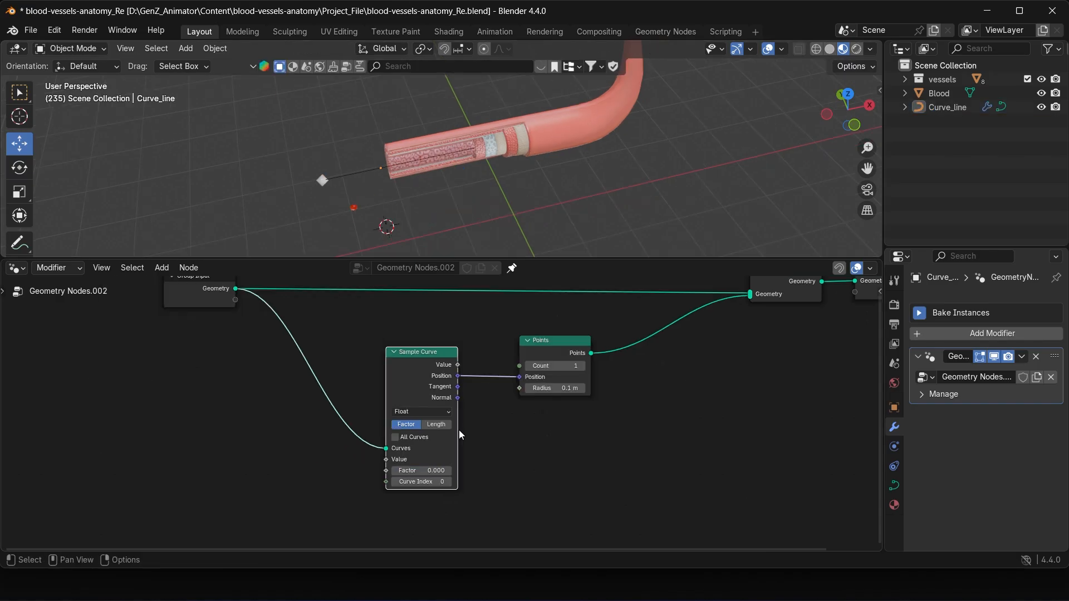
Step: Set the Points node's Count to 10 and test it by varying the Sample Curve's Factor
scroll(459, 429, up, 1)
click(565, 362)
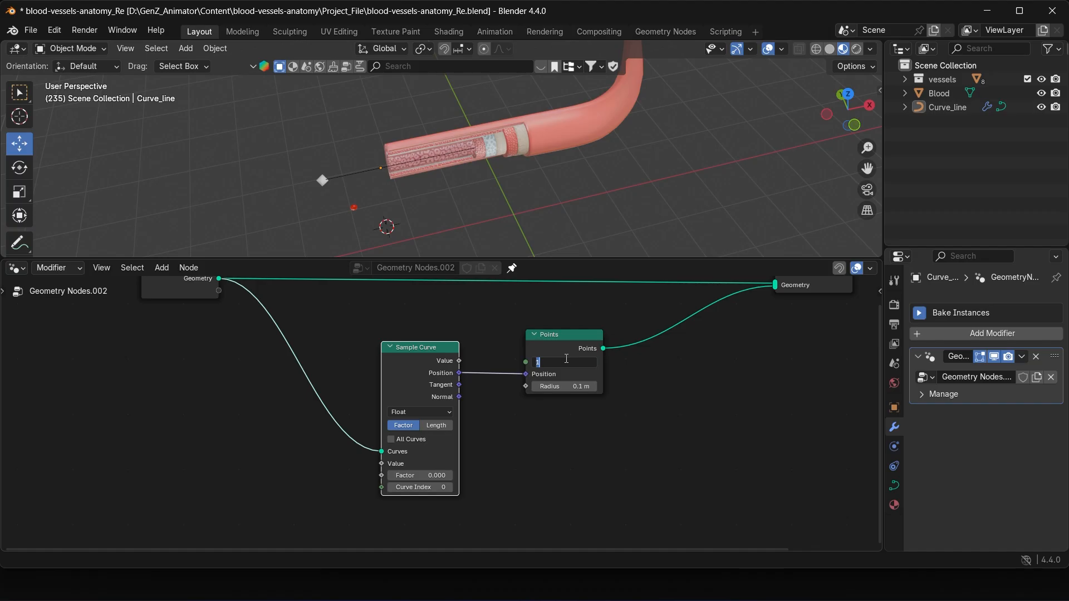
text(10)
key(Return)
drag(415, 476, 389, 476)
middle_drag(449, 196, 516, 217)
drag(416, 481, 386, 481)
middle_drag(335, 466, 446, 475)
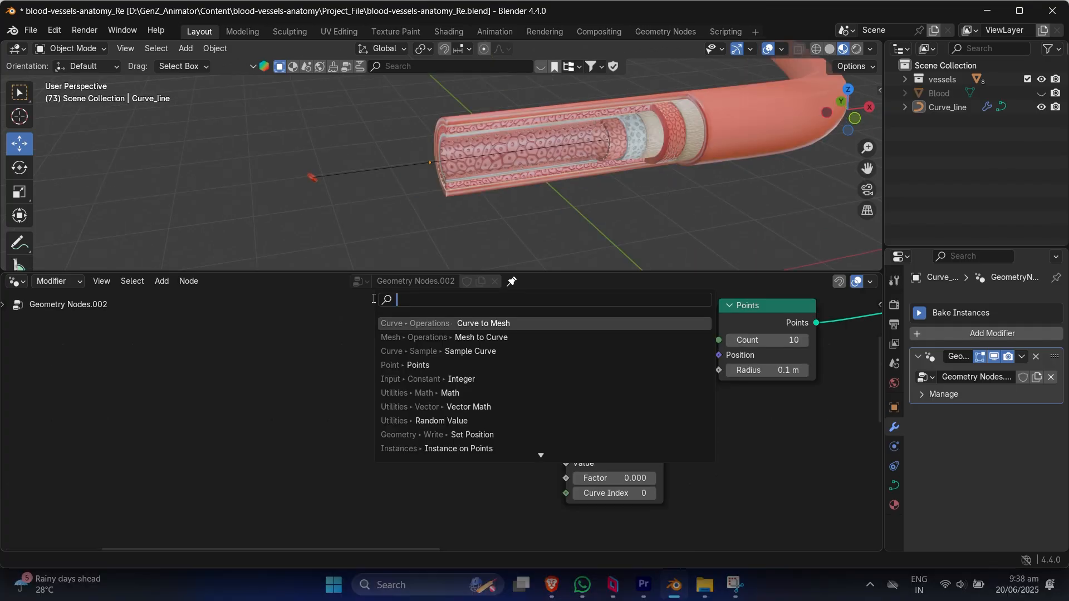
Step: Add a Math node set to Divide and connect its Value output to the Sample Curve's Factor input
text(math)
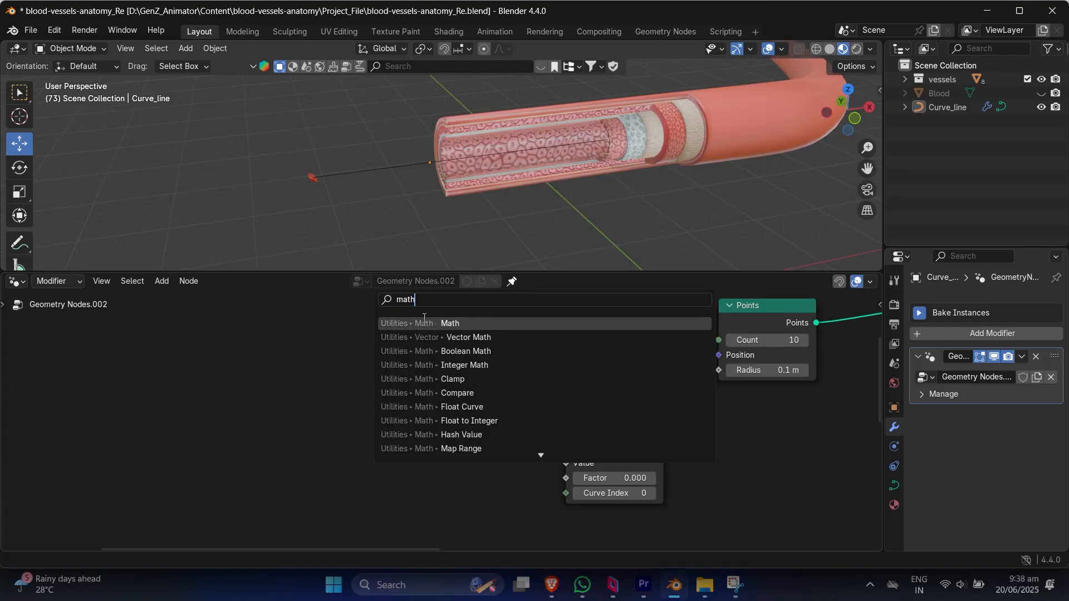
click(423, 322)
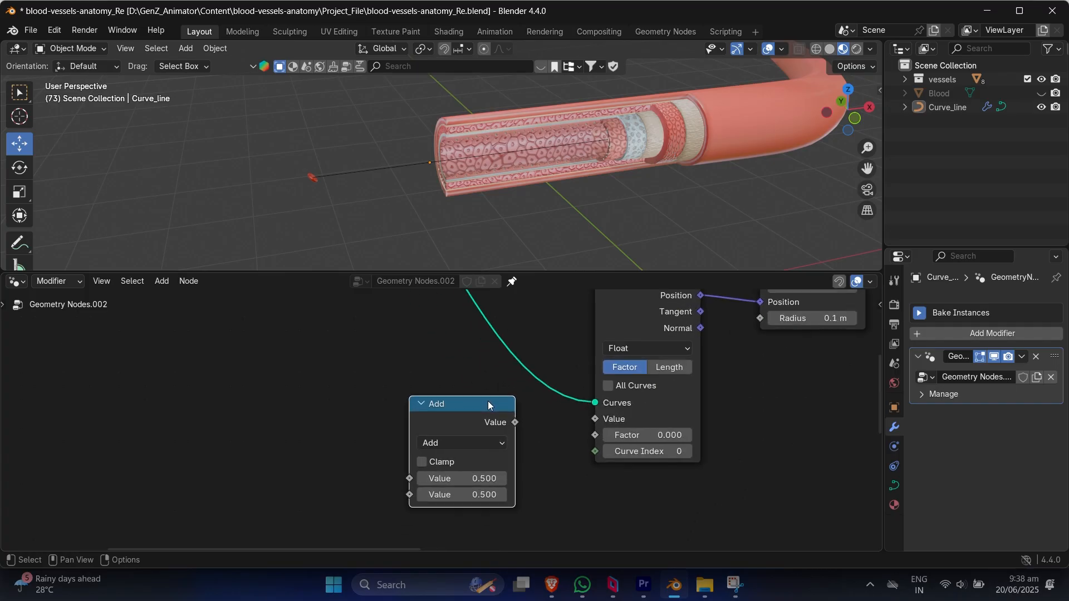
click(517, 436)
drag(517, 436, 600, 441)
middle_drag(545, 456, 558, 449)
click(480, 449)
click(471, 313)
Step: Add an Index node and connect it to the first Value input of the Divide node
middle_drag(306, 356, 347, 350)
key(shift+a)
text(index)
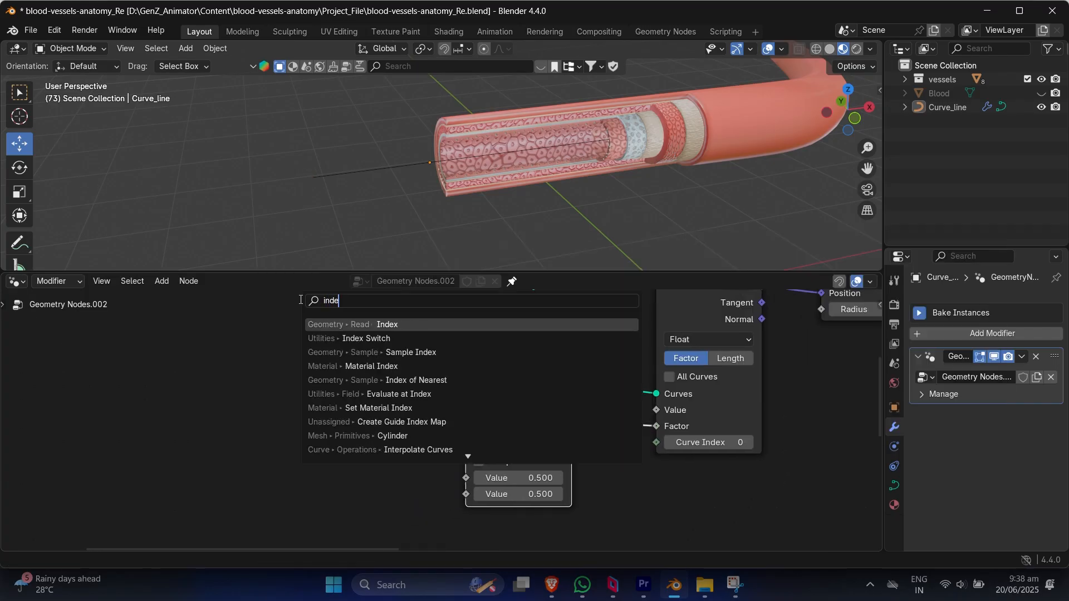
key(Return)
click(297, 456)
drag(368, 490, 466, 477)
middle_drag(589, 467, 544, 471)
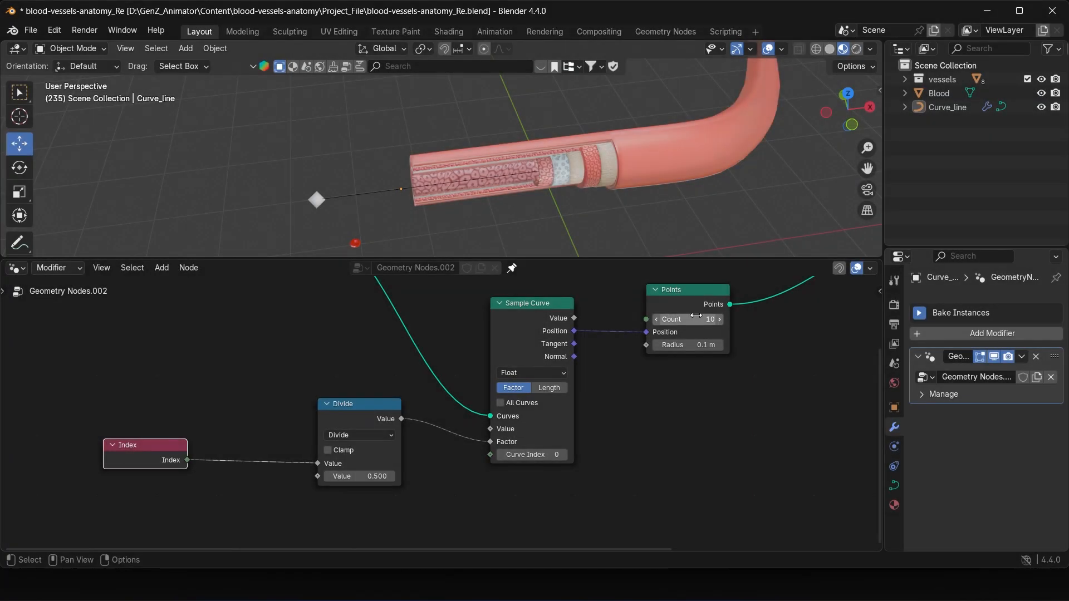
Step: Set the Divide node's second Value to 10 and exclude the vessels collection from the view layer
click(362, 477)
text(1)
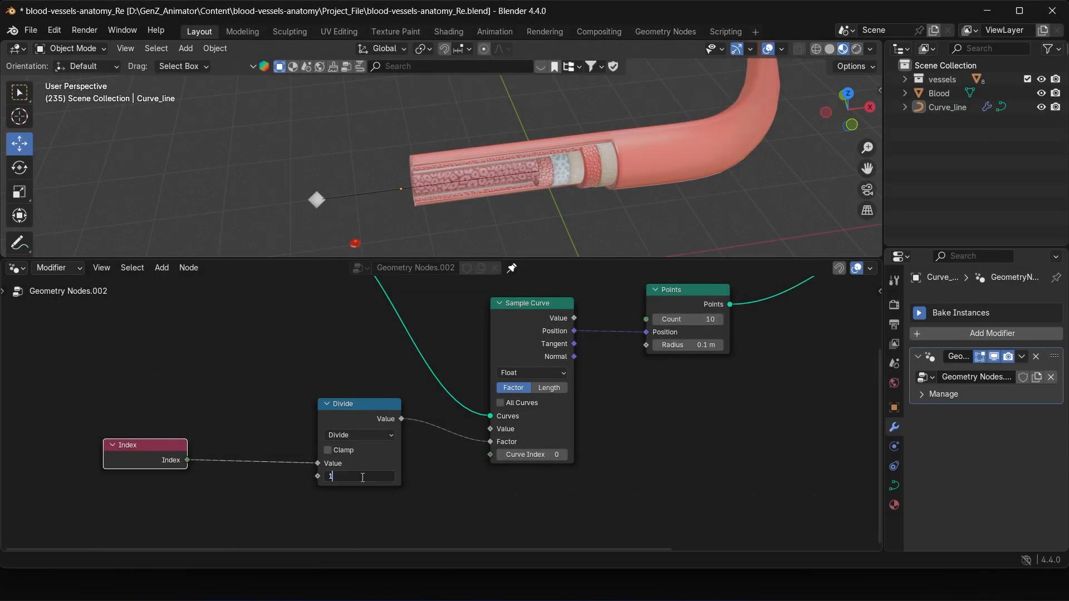
text(0)
key(Return)
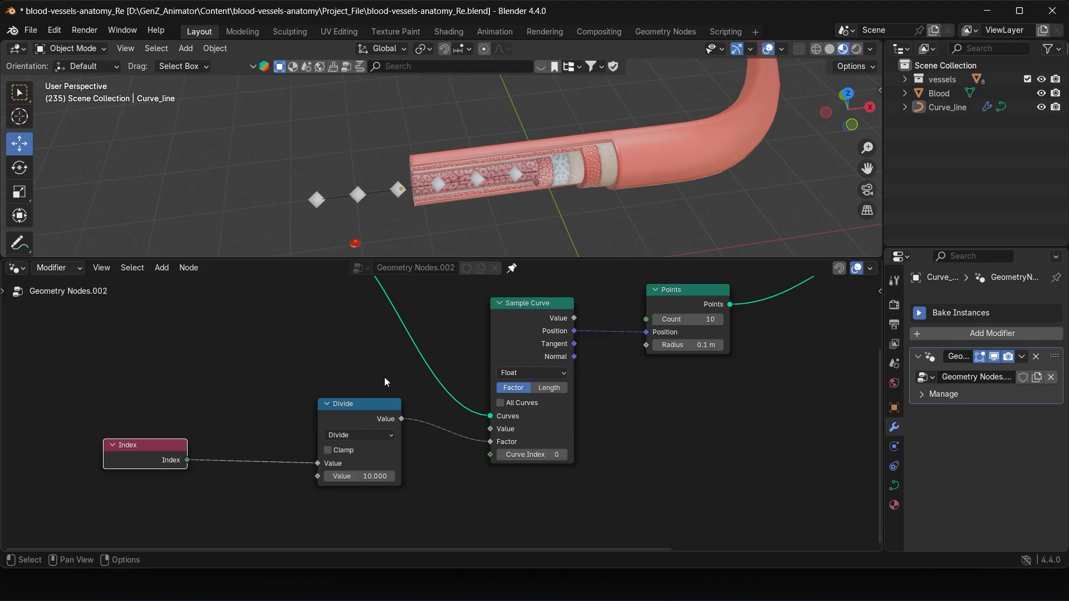
click(1027, 79)
mouse_move(499, 183)
middle_down()
mouse_move(540, 175)
mouse_move(509, 167)
middle_up()
Step: Move the Index and Divide nodes away from the Sample Curve node and adjust the Divide value to 9.2
middle_drag(491, 422, 491, 403)
drag(358, 398, 323, 404)
drag(184, 437, 156, 439)
drag(322, 403, 289, 401)
middle_drag(404, 359, 394, 374)
drag(544, 258, 544, 278)
middle_drag(548, 234, 519, 225)
mouse_move(279, 487)
mouse_down()
mouse_move(334, 488)
mouse_move(255, 488)
mouse_move(276, 488)
mouse_up()
middle_drag(522, 458, 512, 463)
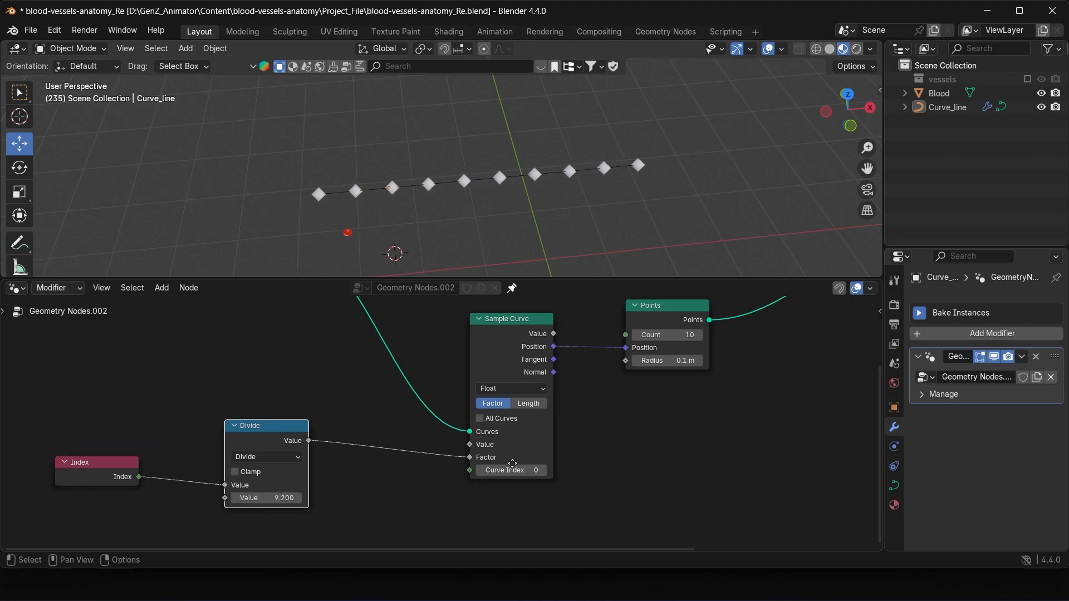
Step: Duplicate the Divide node onto the link to the Sample Curve's Factor and change the copy's operation to Fraction
middle_drag(382, 467, 473, 410)
key(shift+d)
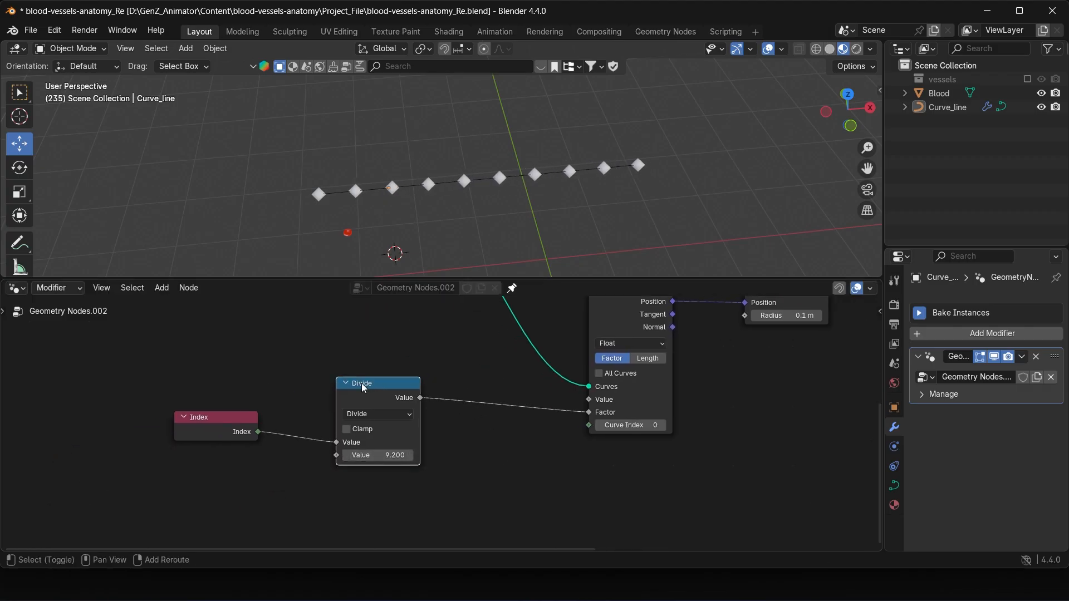
click(485, 384)
click(498, 417)
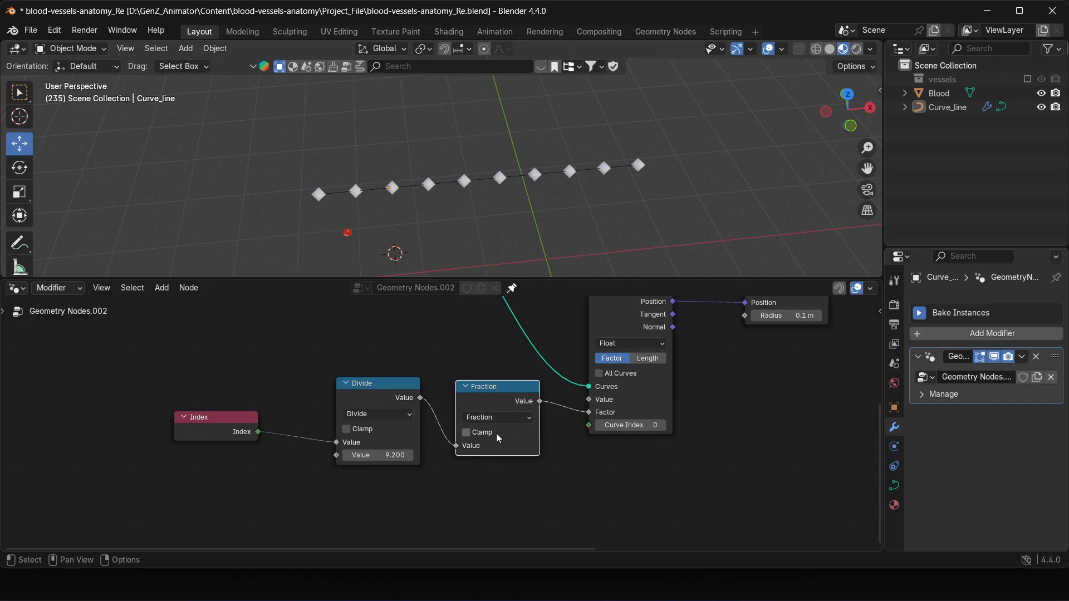
Step: Space the Index and Divide nodes farther from the Fraction node and set the Divide value to 10
middle_drag(278, 445, 397, 445)
drag(357, 414, 266, 419)
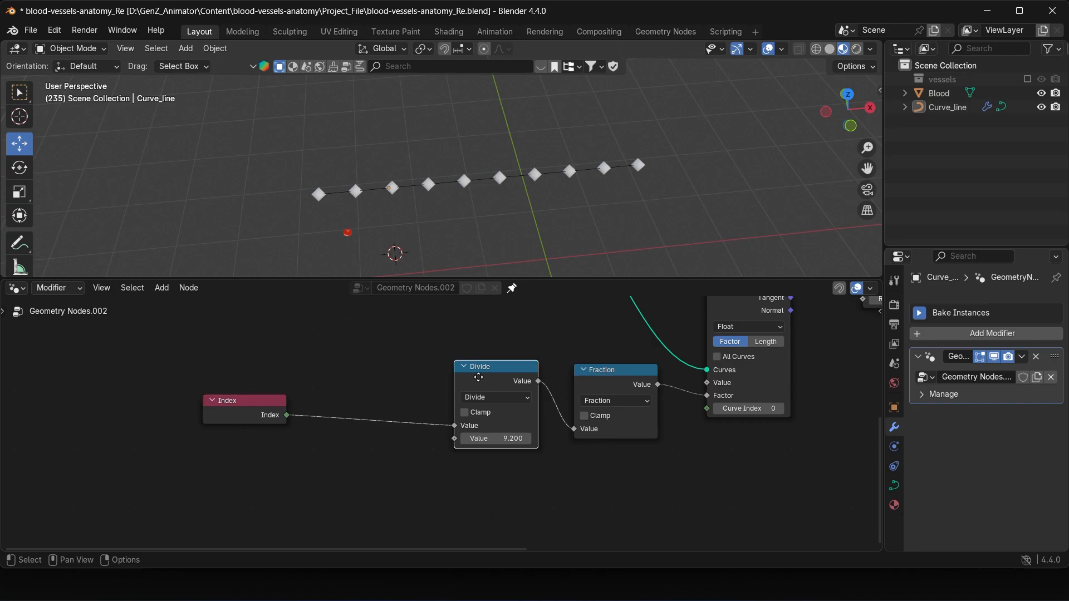
drag(473, 389, 442, 395)
mouse_move(470, 446)
mouse_down()
mouse_move(517, 445)
mouse_move(474, 450)
mouse_up()
click(474, 446)
text(10)
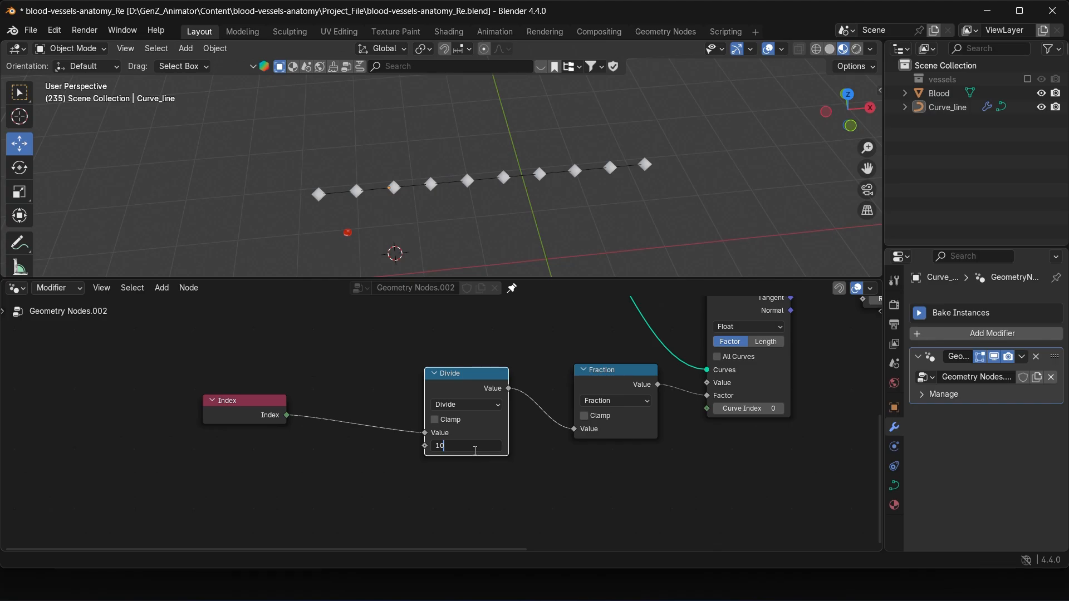
key(Return)
Step: Insert a copy of the Divide node between Index and Divide, change it to Add, and vary its second Value to 38.2
key(shift+d)
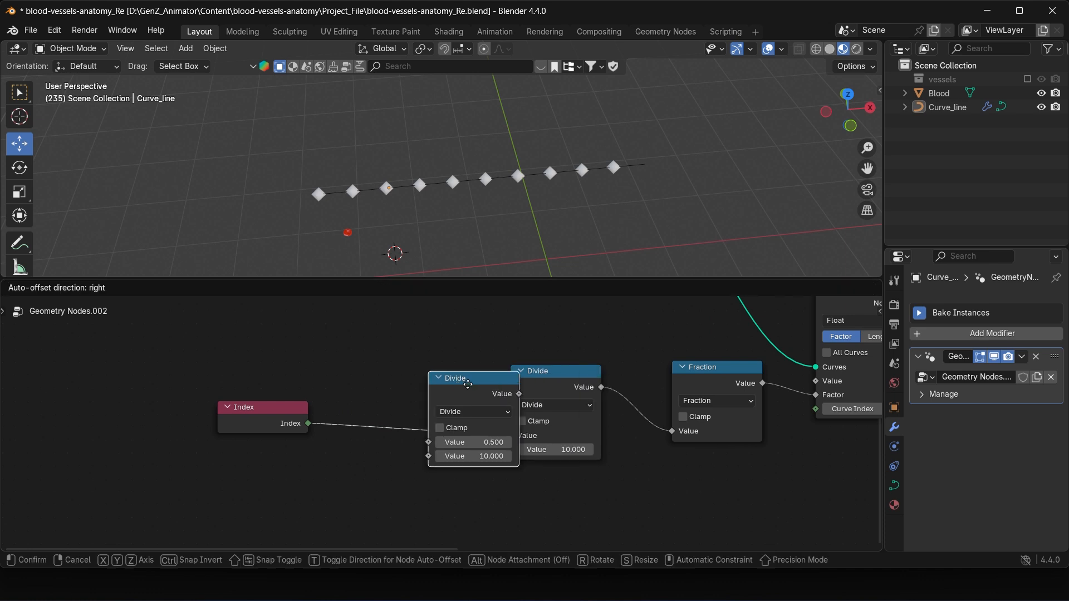
click(403, 397)
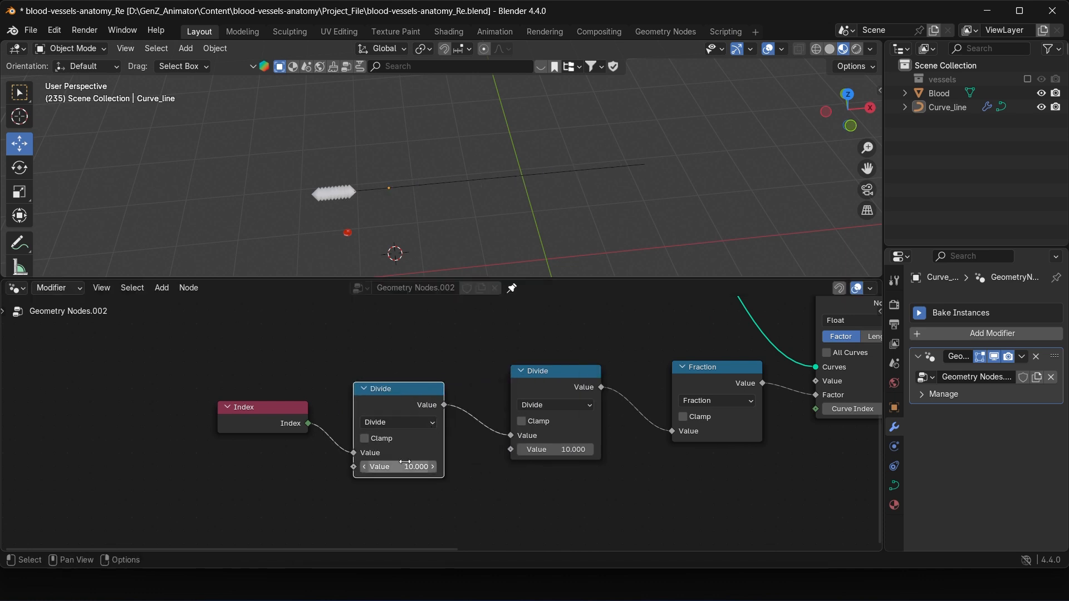
click(390, 422)
click(380, 264)
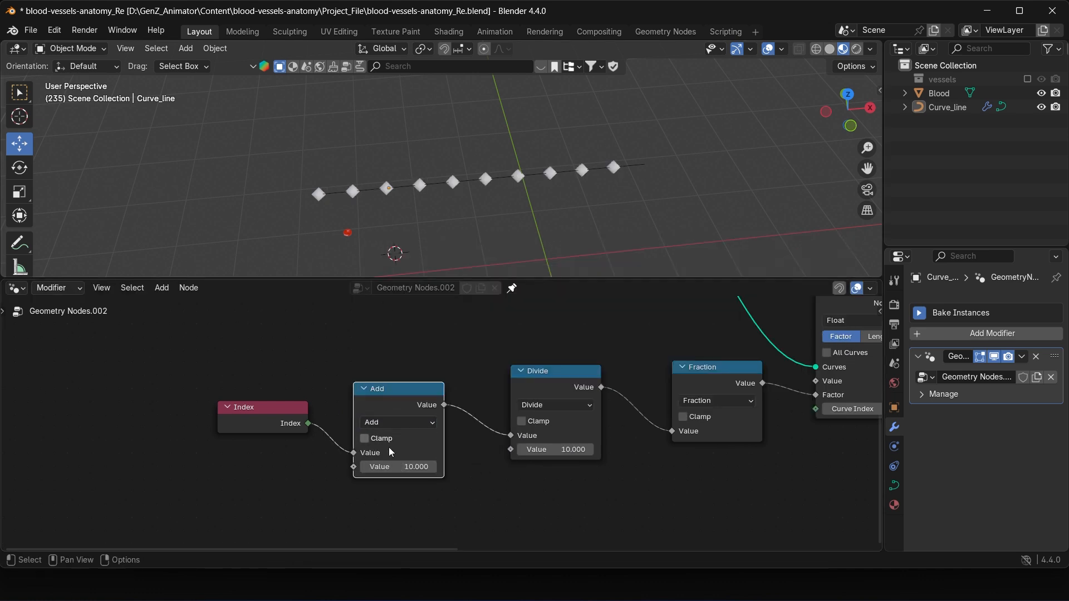
drag(405, 467, 573, 428)
Step: Add a Scene Time node with its Seconds output connected to the Add node's second Value input
scroll(573, 427, down, 1)
drag(370, 464, 141, 435)
text(sce)
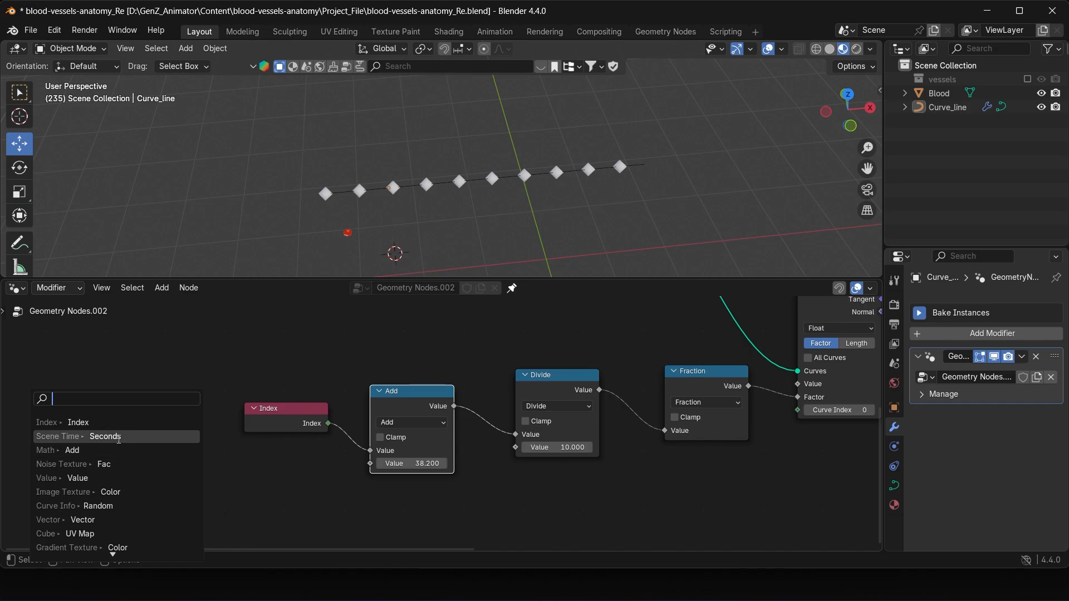
key(Return)
click(167, 429)
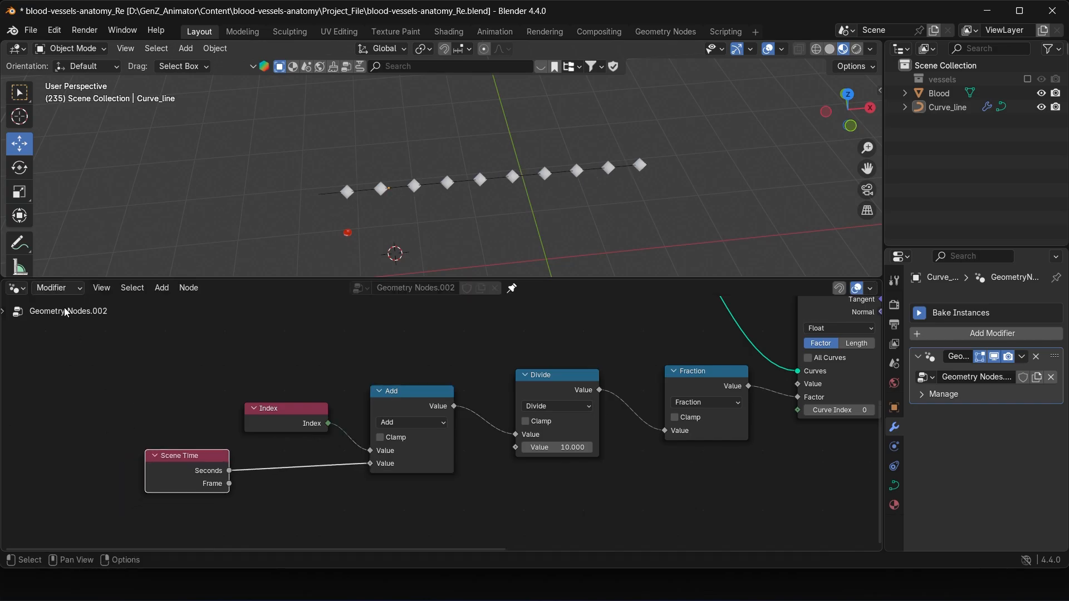
Step: Split off a new area between the 3D viewport and the node editor, make it a Timeline, and hide its sidebar
drag(207, 278, 208, 323)
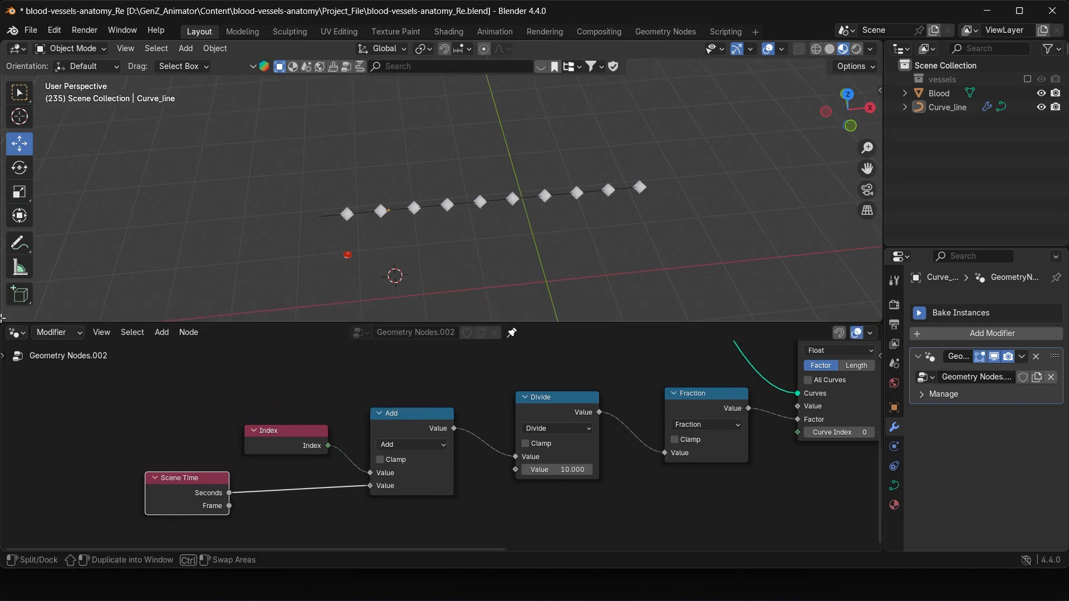
drag(5, 320, 11, 272)
click(16, 284)
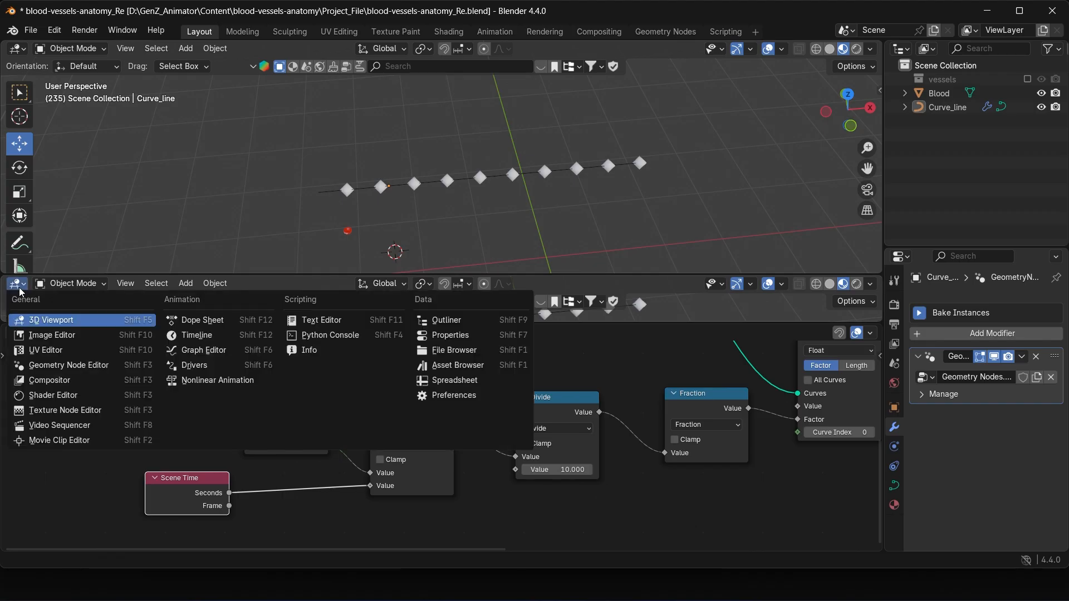
click(232, 338)
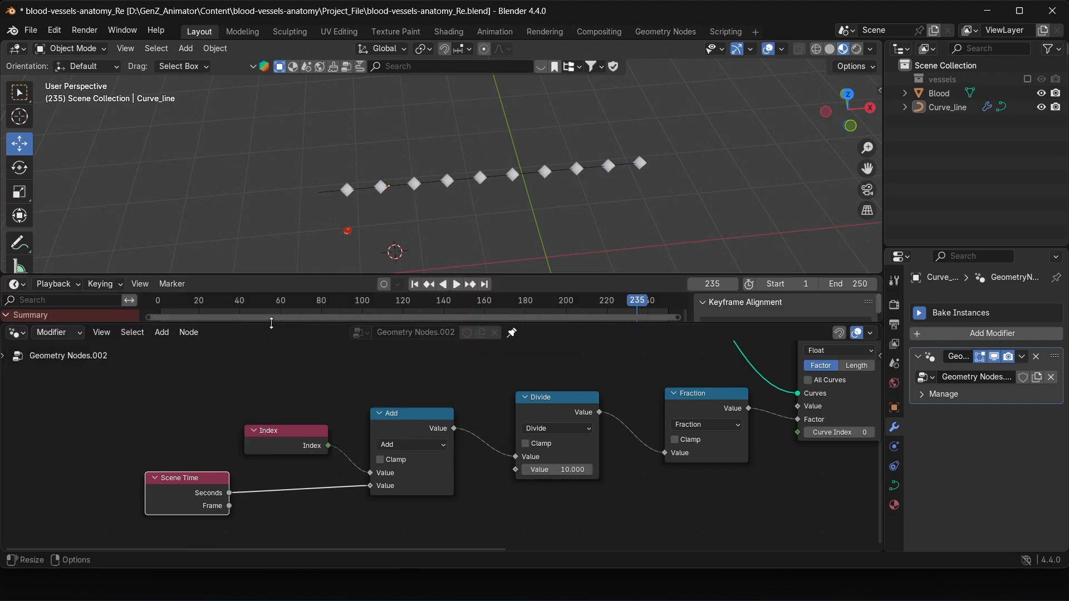
drag(275, 324, 216, 340)
key(n)
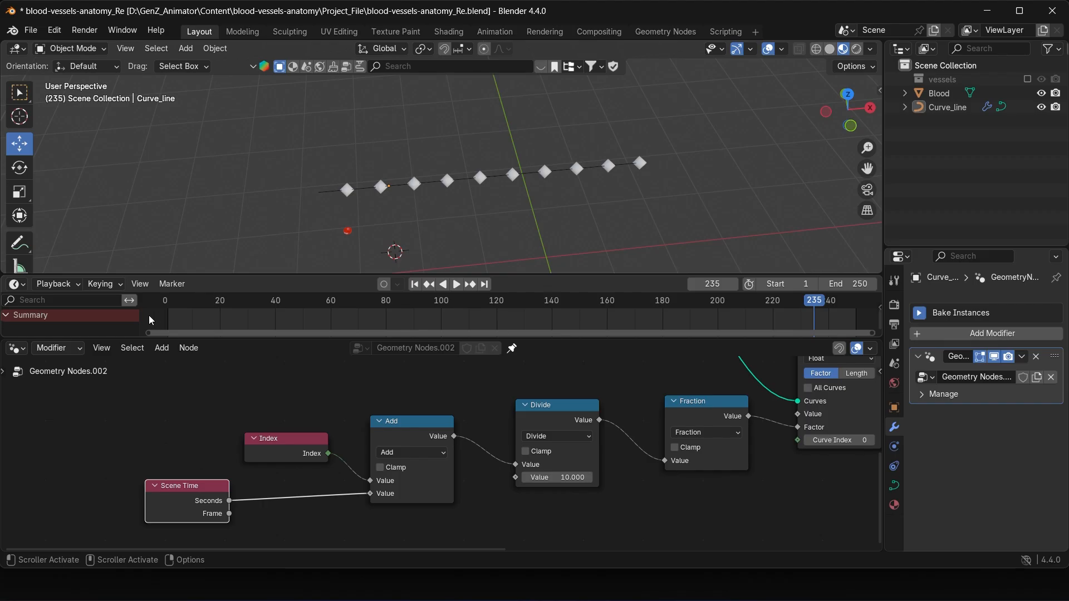
Step: Play the animation from frame 1 to check the points travelling along the curve, and stop playback
click(414, 283)
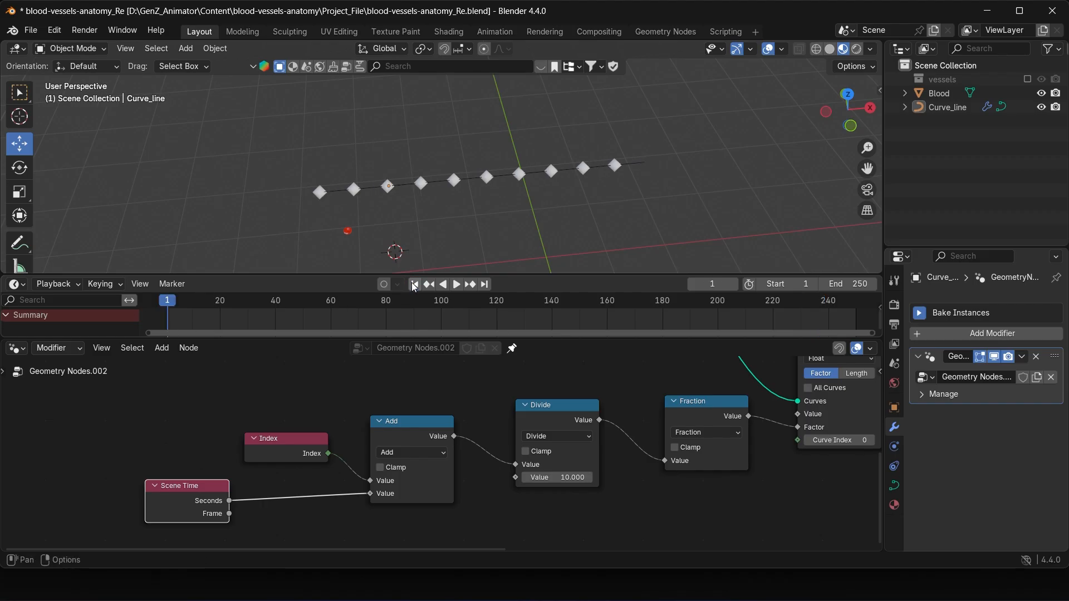
key(space)
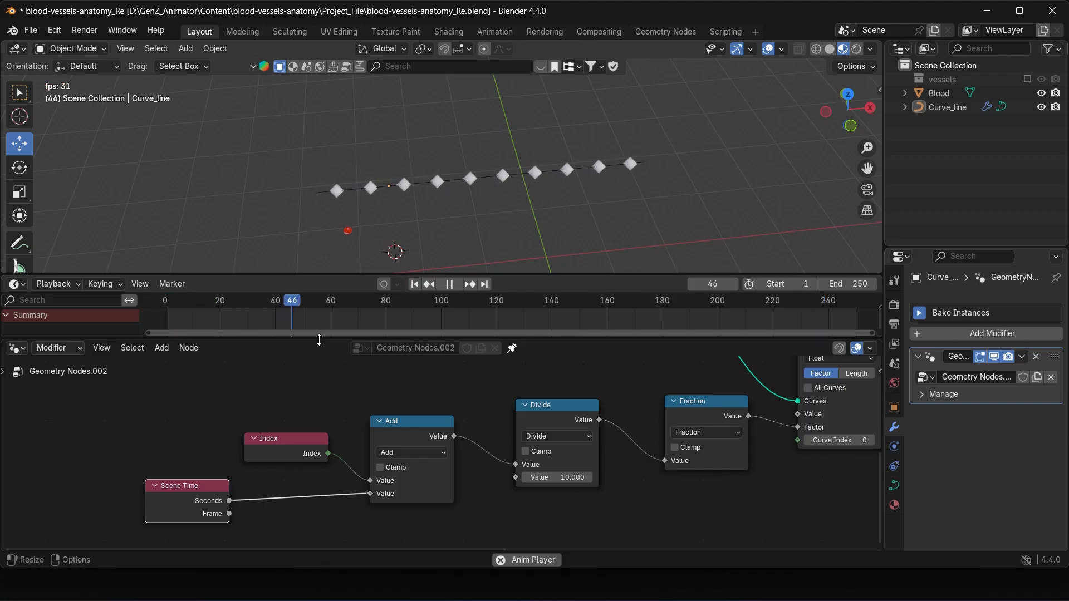
drag(333, 341, 327, 328)
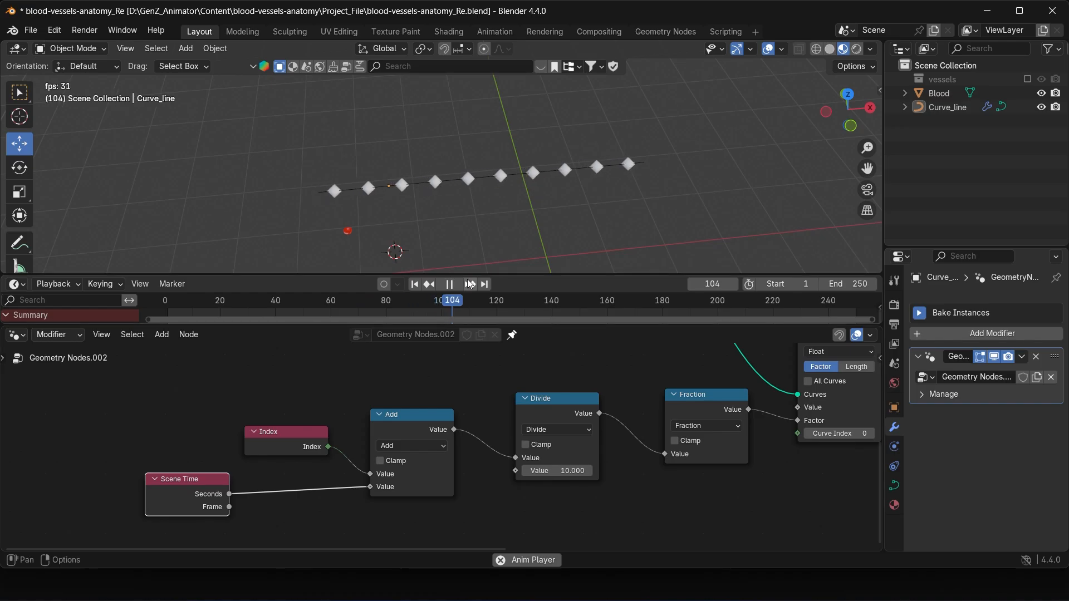
middle_drag(523, 215, 482, 191)
key(space)
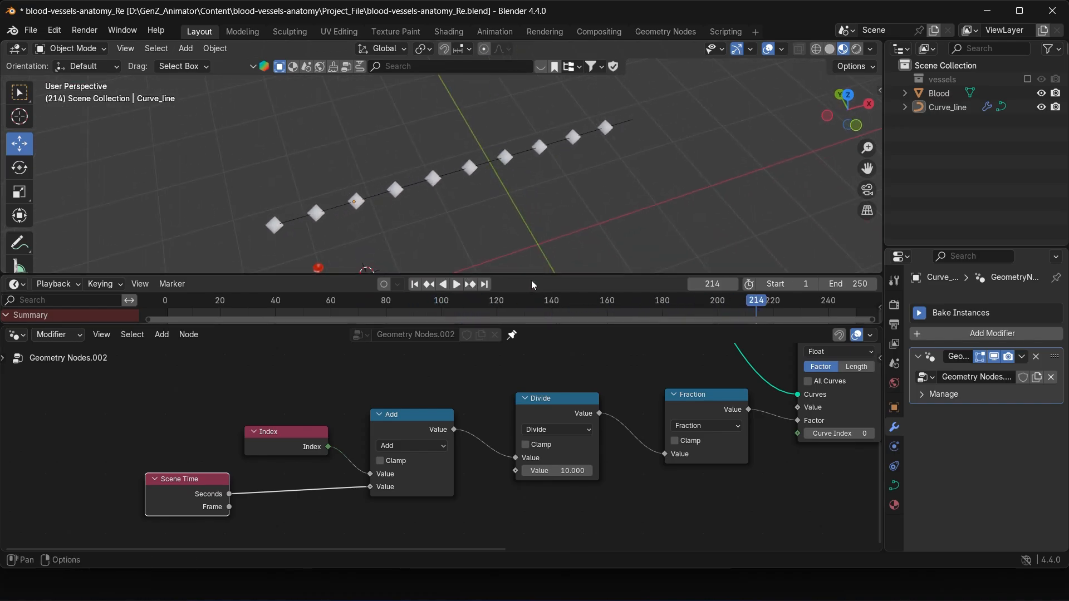
Step: Shrink the Timeline to its header and enlarge the node editor area beneath the 3D viewport
drag(532, 274, 532, 239)
drag(536, 324, 537, 258)
middle_drag(539, 171, 524, 188)
scroll(561, 368, down, 3)
middle_drag(561, 370, 497, 342)
scroll(477, 406, up, 1)
middle_drag(563, 162, 553, 165)
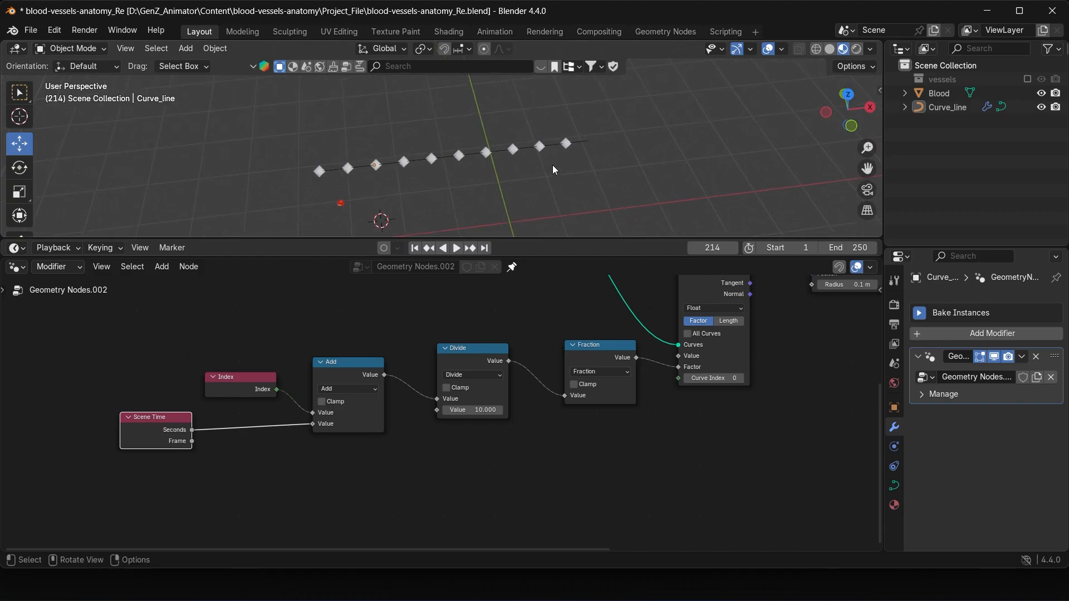
Step: Switch to the Geometry Node Point Travel spreadsheet in Google Sheets and select the Index / Points values in A2:A11
key(alt+Tab)
drag(102, 246, 79, 435)
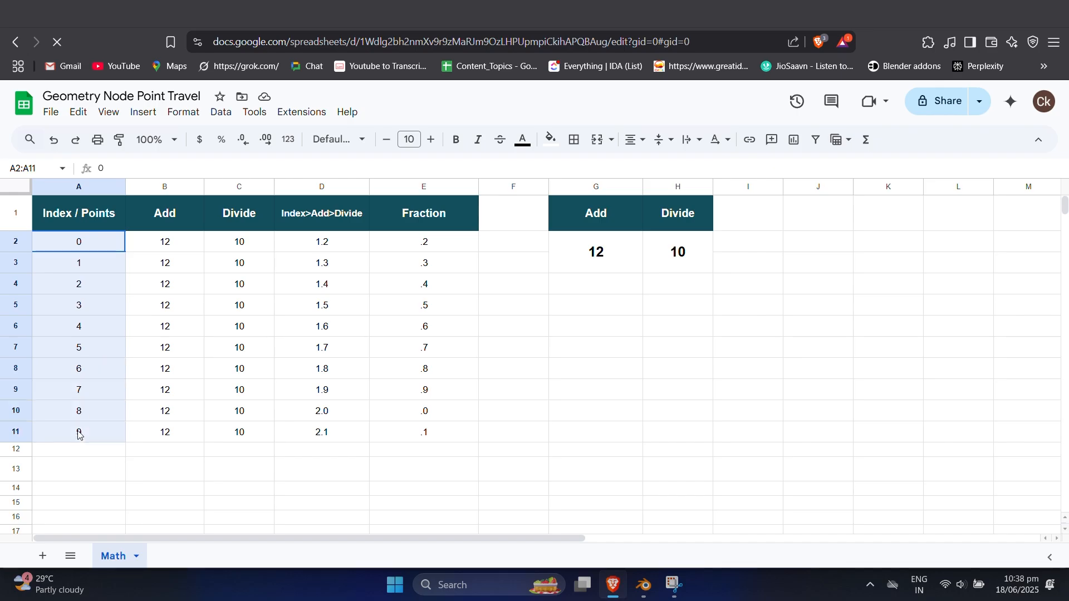
Step: Switch to Blender to look over the node setup, and return to the Geometry Node Point Travel spreadsheet
click(91, 227)
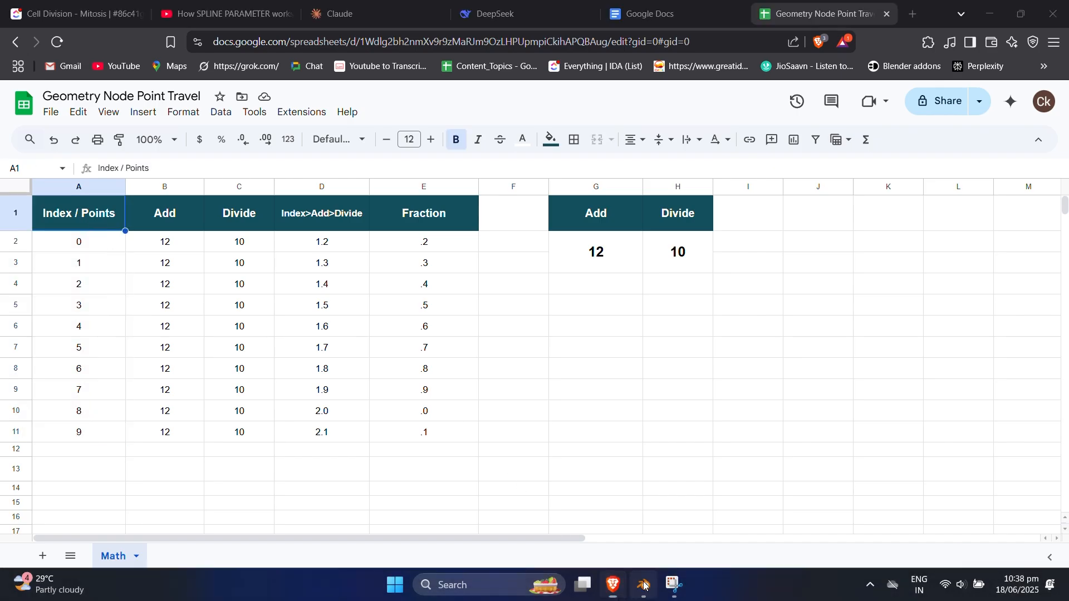
click(644, 585)
drag(164, 418, 152, 415)
click(613, 584)
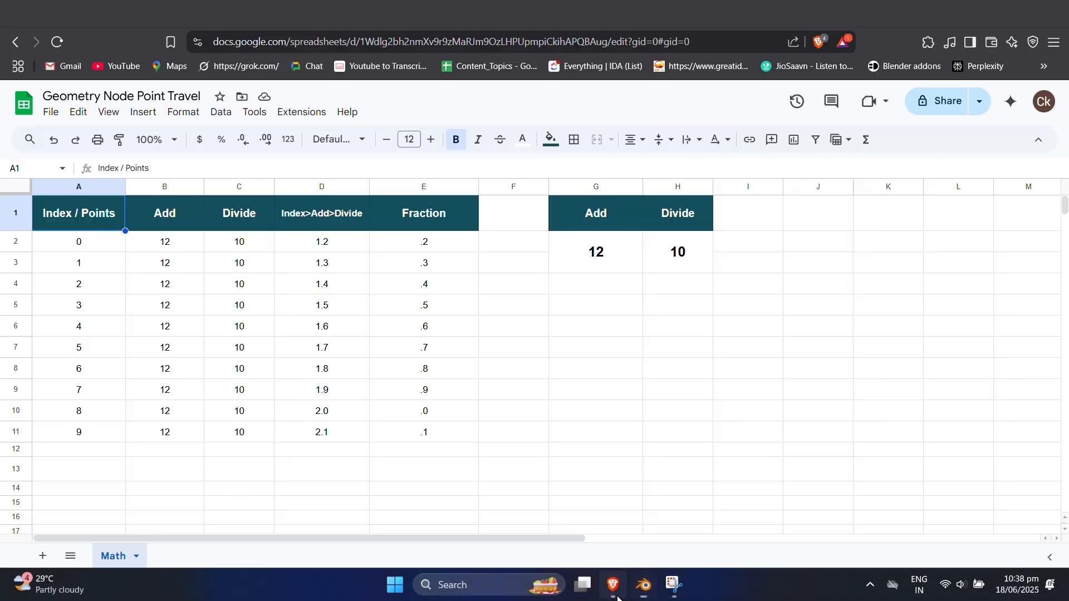
Step: Go through the Index / Points values in A2 to A11 one by one and select the whole range
click(87, 246)
click(89, 264)
click(94, 289)
click(91, 310)
click(89, 325)
click(87, 351)
click(88, 371)
click(90, 391)
click(92, 412)
click(92, 435)
drag(100, 250, 83, 436)
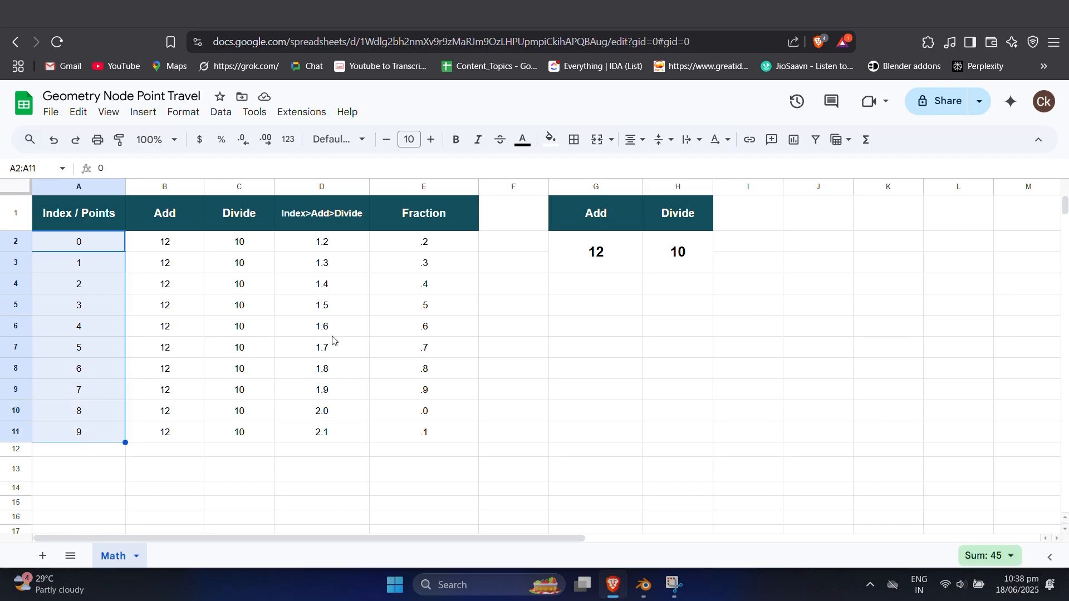
Step: Examine the Add, Divide, Index>Add>Divide and Fraction columns by selecting rows 2 to 11 of each in turn
drag(165, 244, 166, 438)
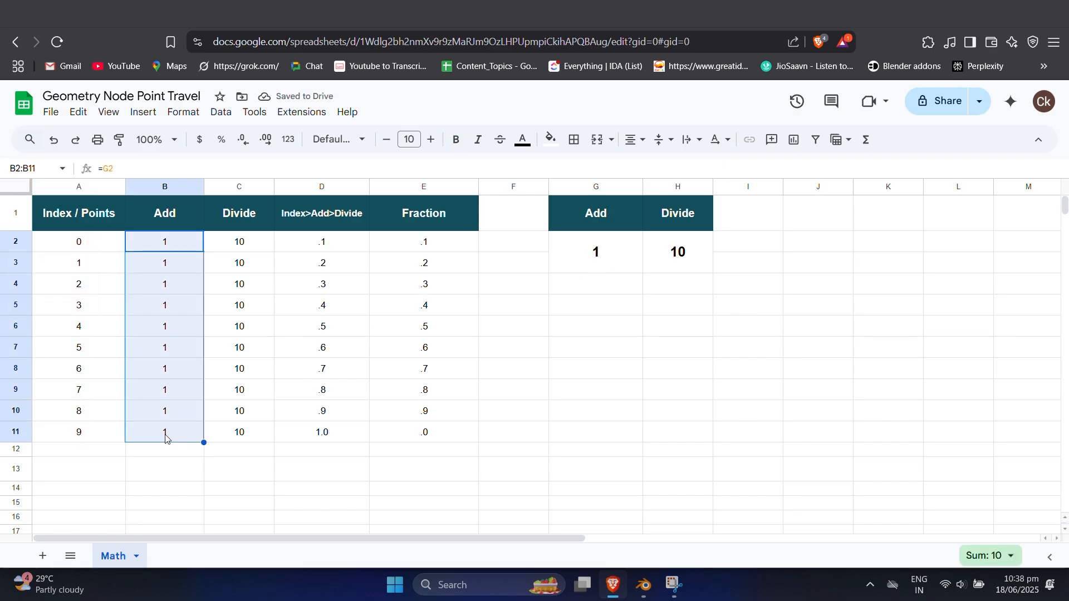
drag(247, 245, 238, 436)
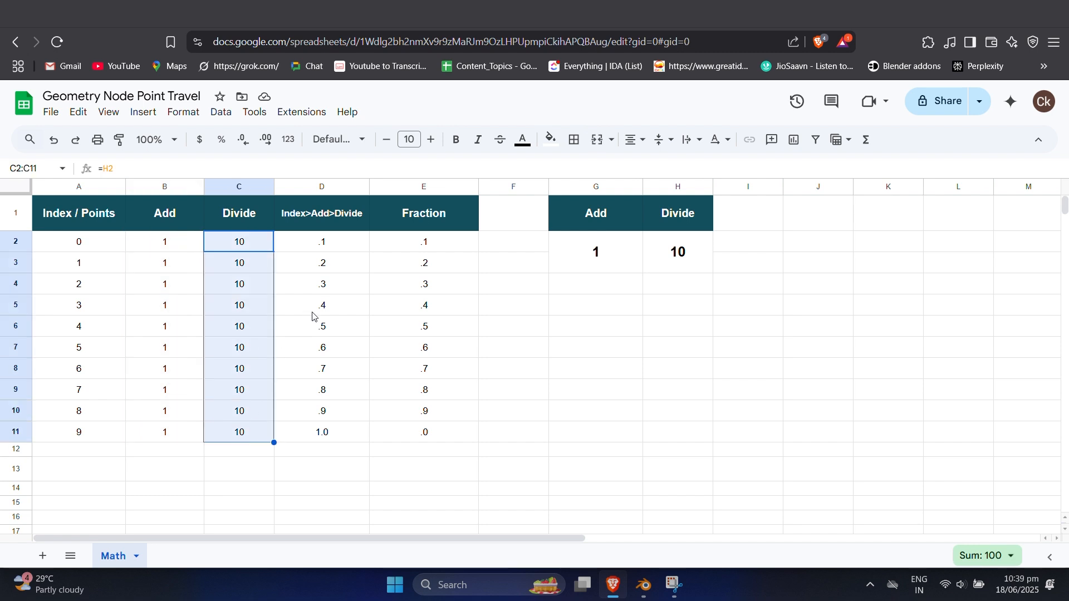
drag(332, 248, 318, 435)
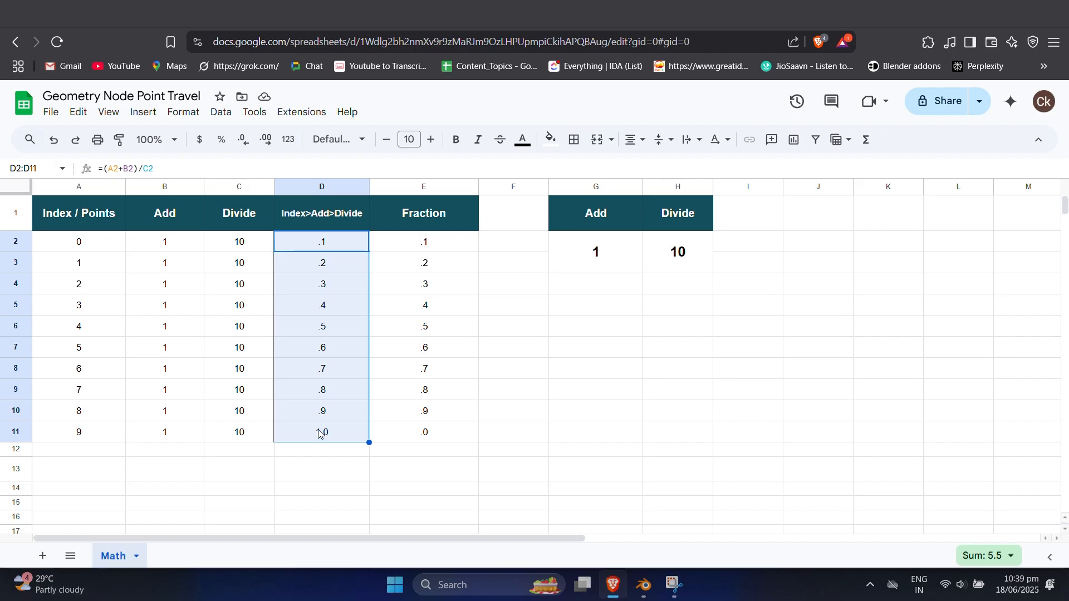
drag(439, 250, 421, 437)
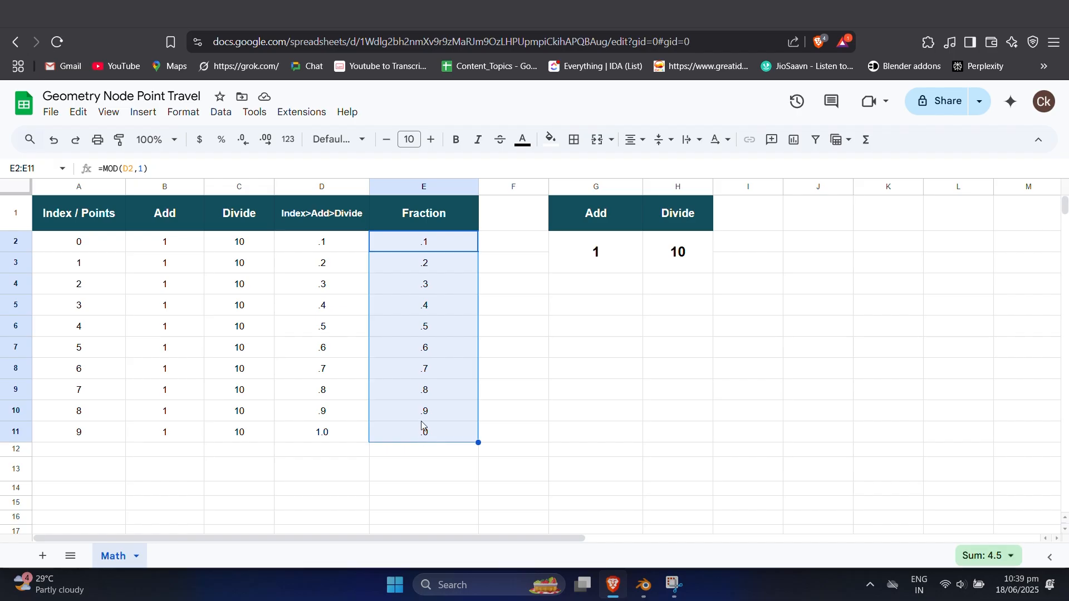
Step: Inspect individual Fraction values and the full range E2:E11
click(436, 284)
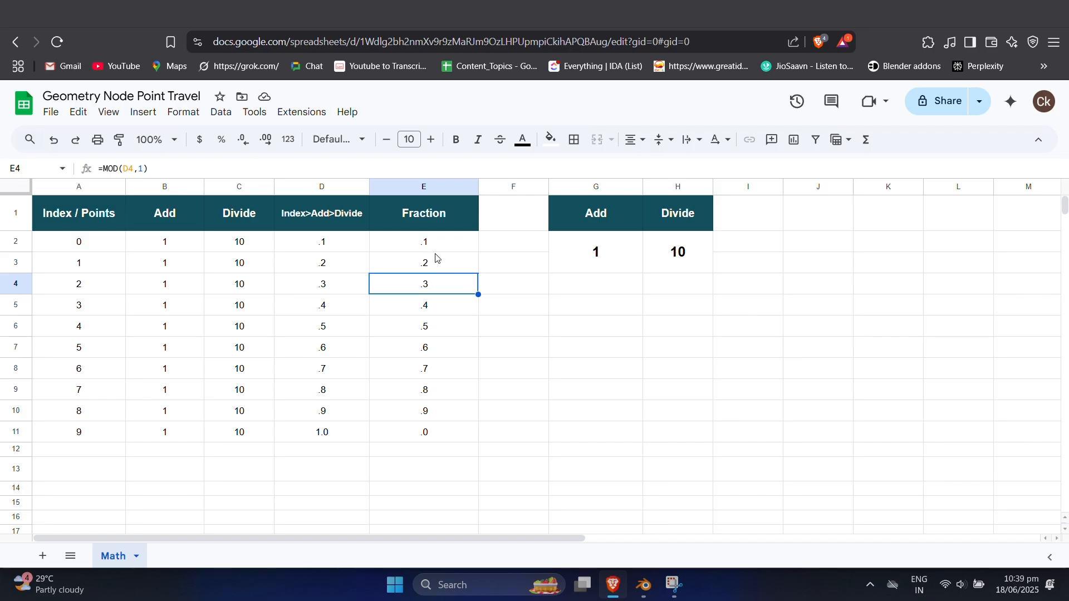
drag(435, 248, 425, 434)
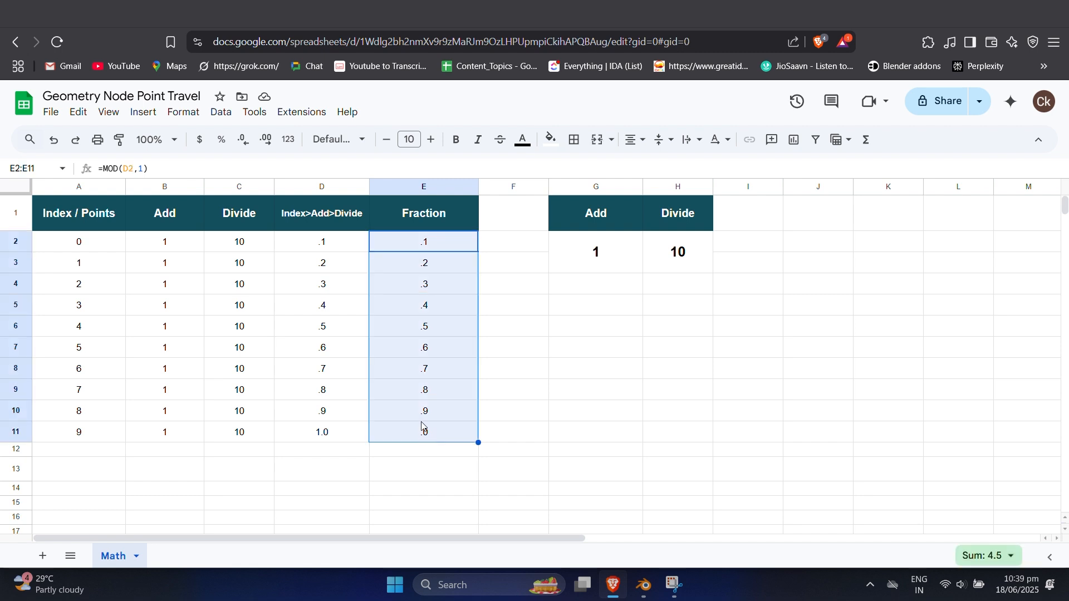
click(437, 285)
click(438, 249)
click(444, 264)
click(446, 249)
Step: Try Add values of 2 and 3 in the merged cell G2:G3
click(606, 258)
double_click(610, 246)
double_click(590, 240)
text(2)
key(Return)
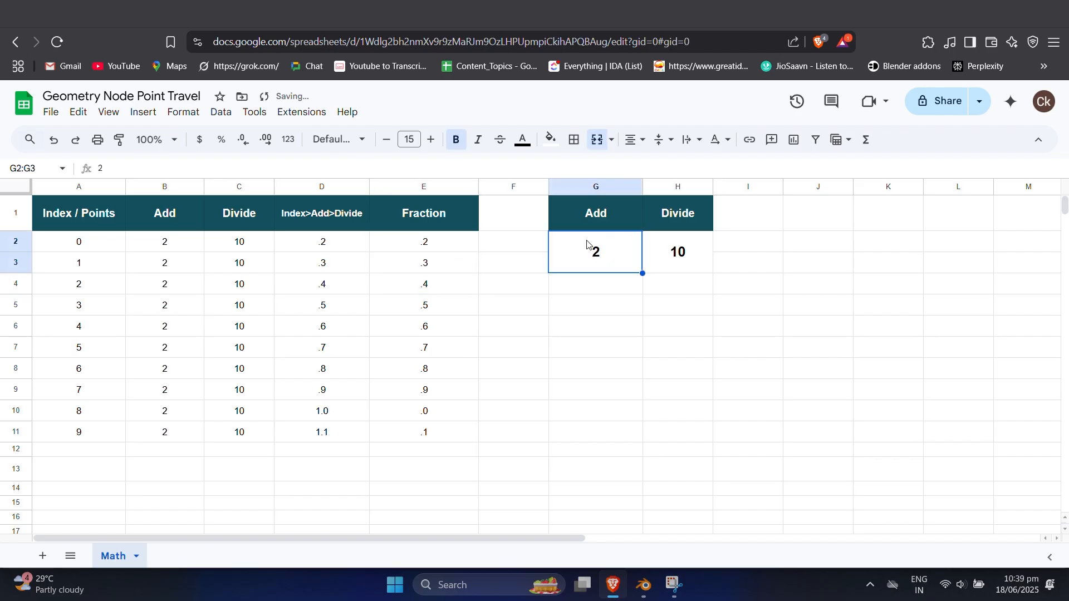
double_click(605, 241)
double_click(591, 242)
text(3)
key(Return)
Step: Set the Add value in G2:G3 to 4 and select the Fraction range E2:E11
double_click(612, 255)
key(BackSpace)
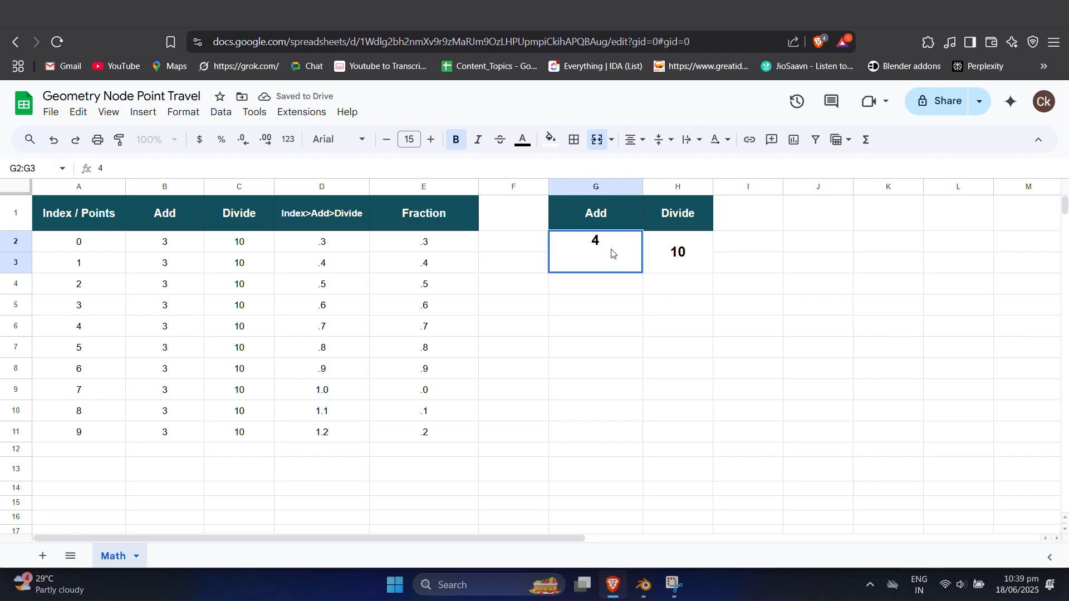
text(4)
key(Return)
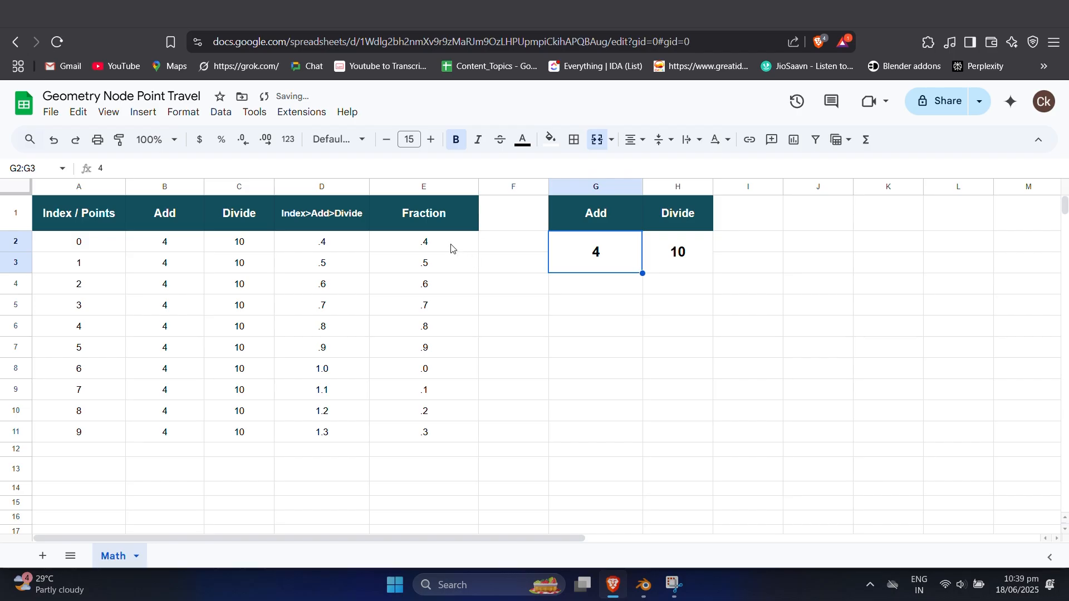
drag(451, 248, 433, 442)
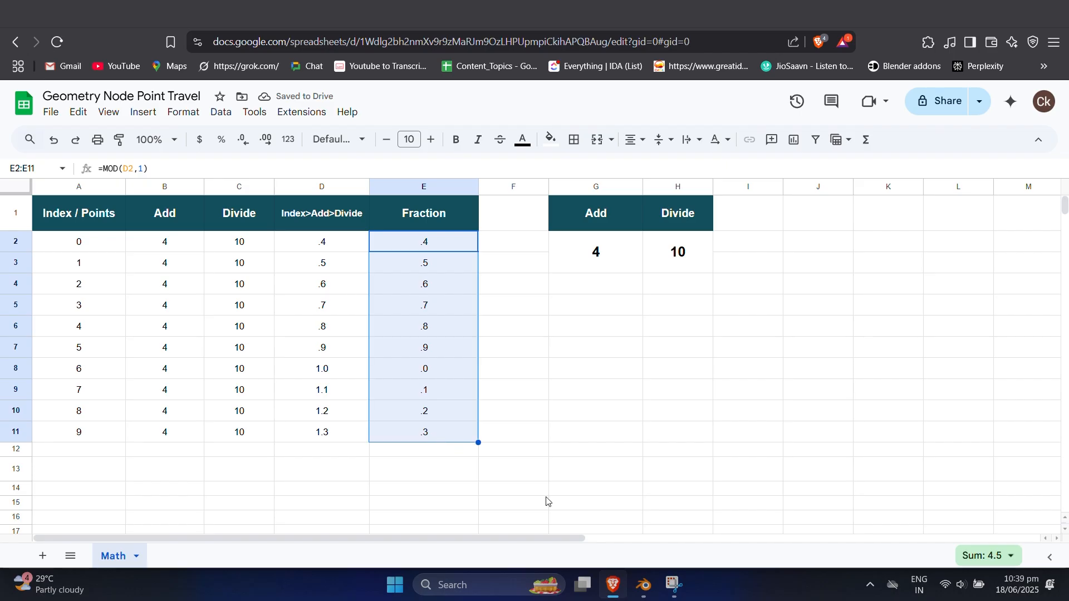
Step: Switch to Blender and move the Group Output node further away from Join Geometry
click(649, 588)
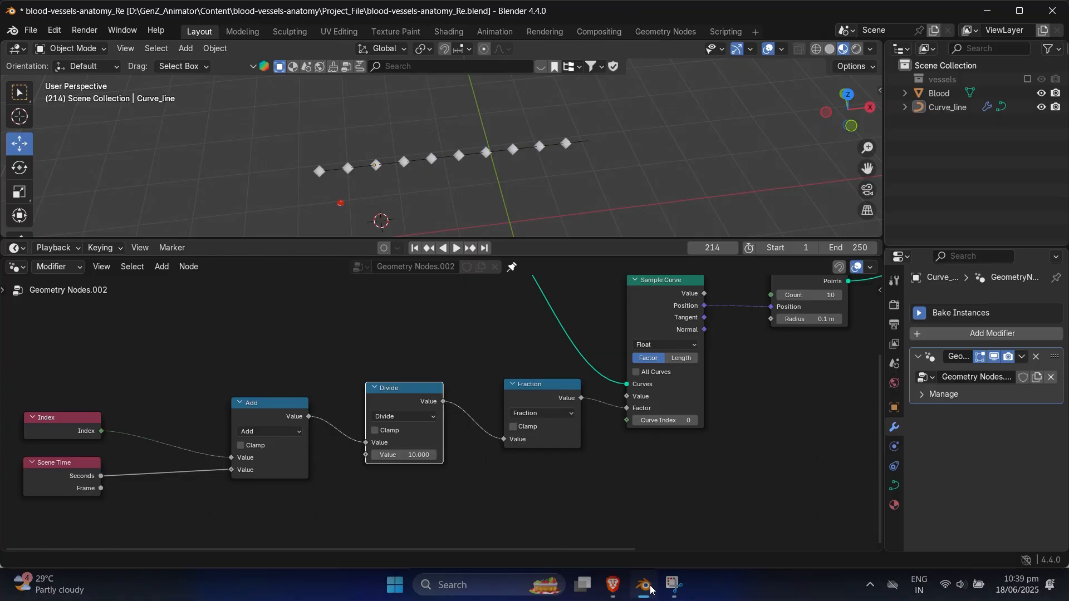
scroll(599, 440, down, 2)
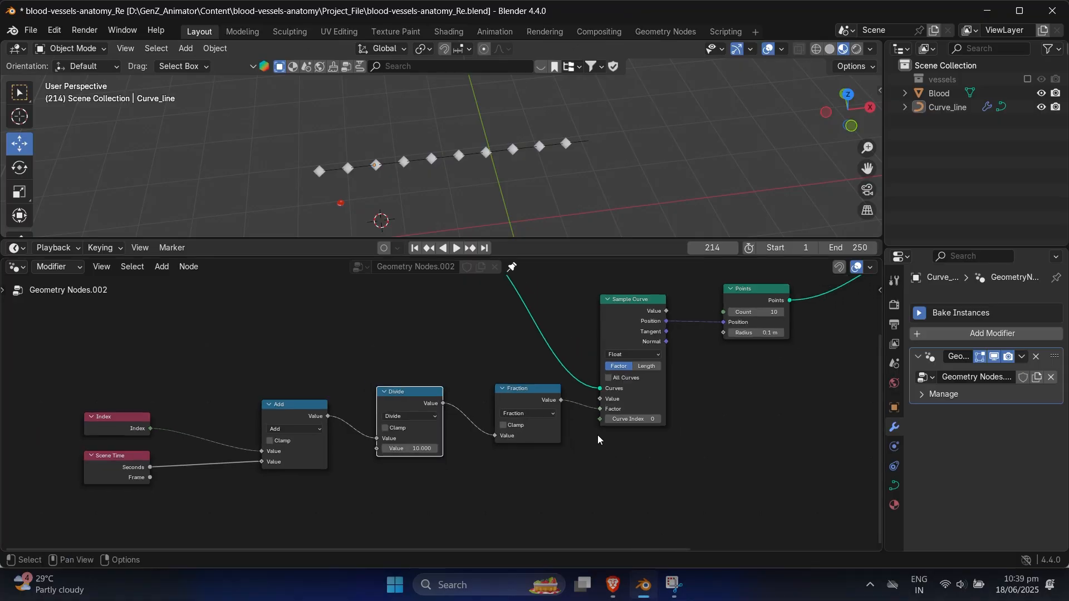
middle_drag(715, 380, 477, 461)
scroll(536, 441, up, 1)
middle_drag(578, 428, 534, 446)
middle_drag(620, 406, 522, 422)
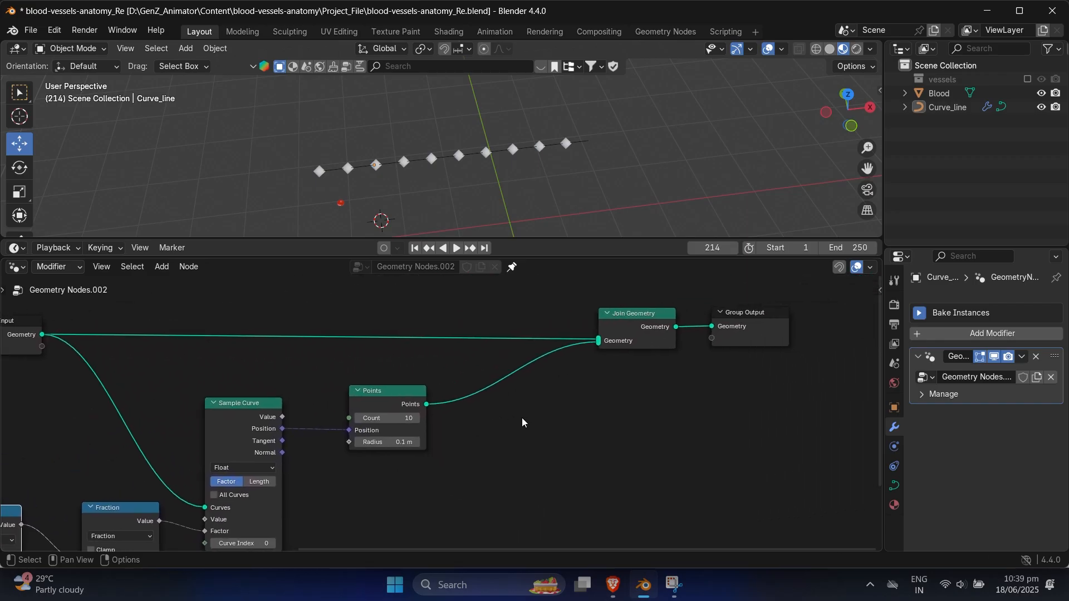
drag(730, 334, 785, 331)
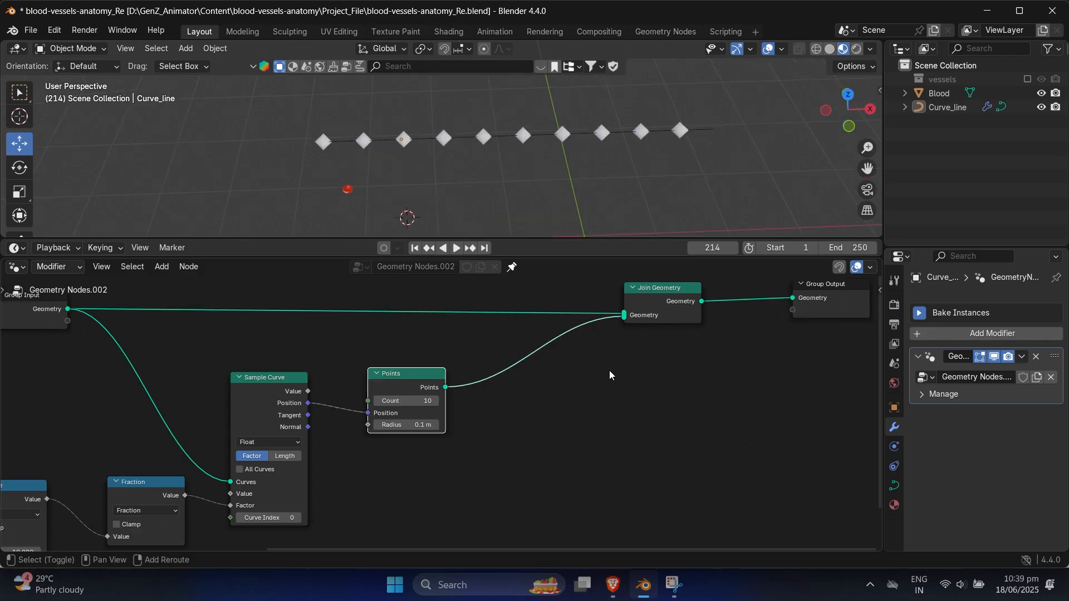
Step: Insert an Instance on Points node between the Points and Join Geometry nodes
key(shift+a)
click(568, 298)
text(insta)
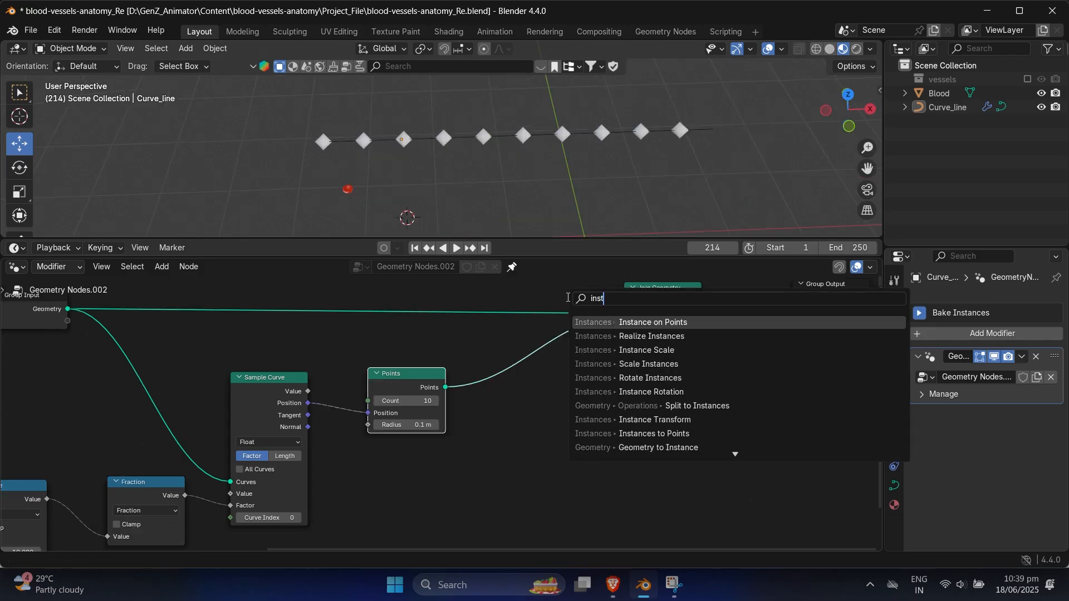
click(649, 322)
click(586, 371)
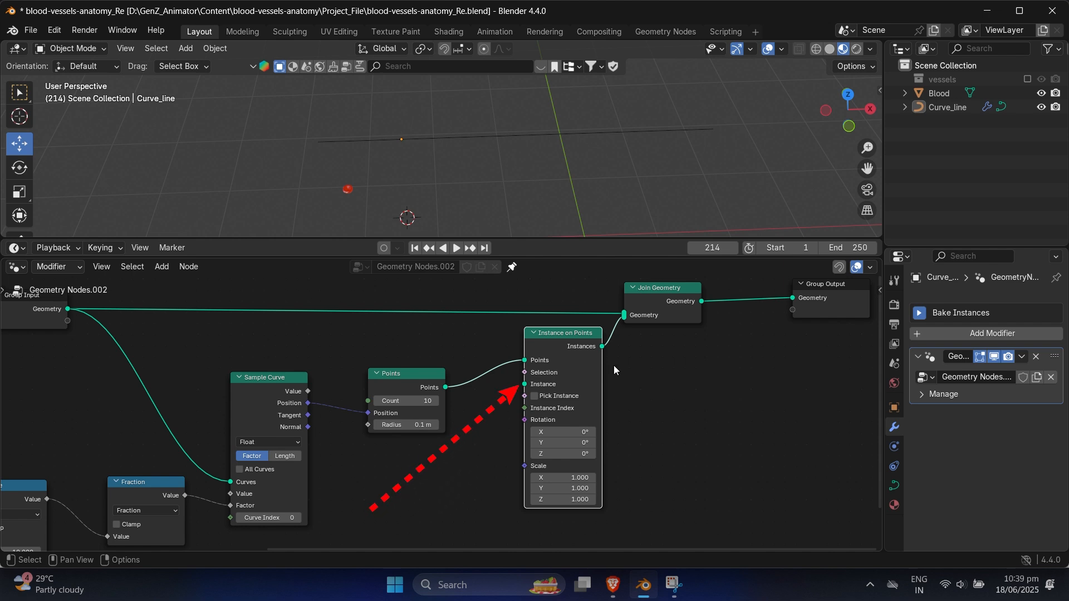
Step: Bring the Blood object in as an Object Info node and connect its Geometry to the Instance input of Instance on Points
drag(939, 93, 406, 483)
middle_drag(491, 457, 567, 428)
drag(462, 345, 441, 336)
drag(349, 357, 329, 347)
drag(231, 455, 194, 447)
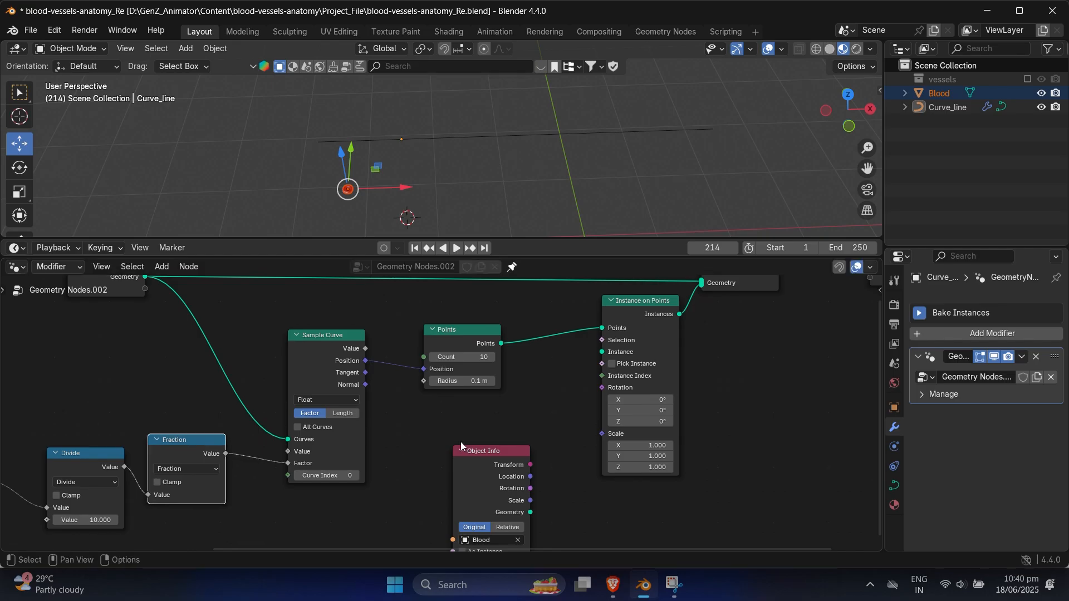
middle_drag(488, 442, 445, 434)
drag(447, 453, 408, 434)
drag(449, 485, 558, 344)
Step: Set the Instance on Points scale to 0.020 on X, Y and Z
scroll(517, 407, down, 2)
middle_drag(505, 439, 586, 412)
scroll(573, 423, up, 3)
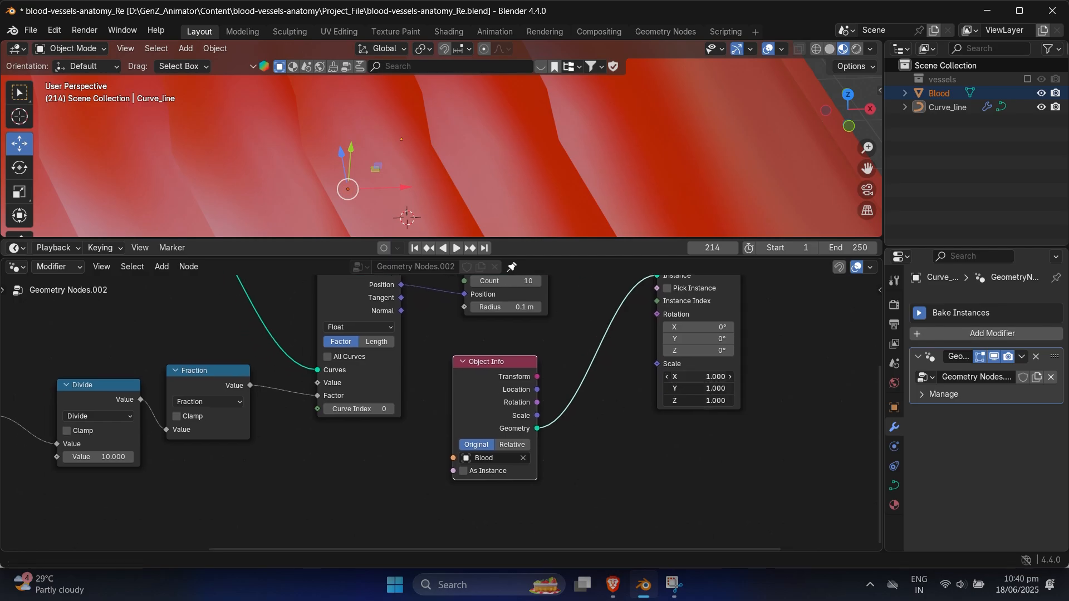
drag(698, 377, 634, 377)
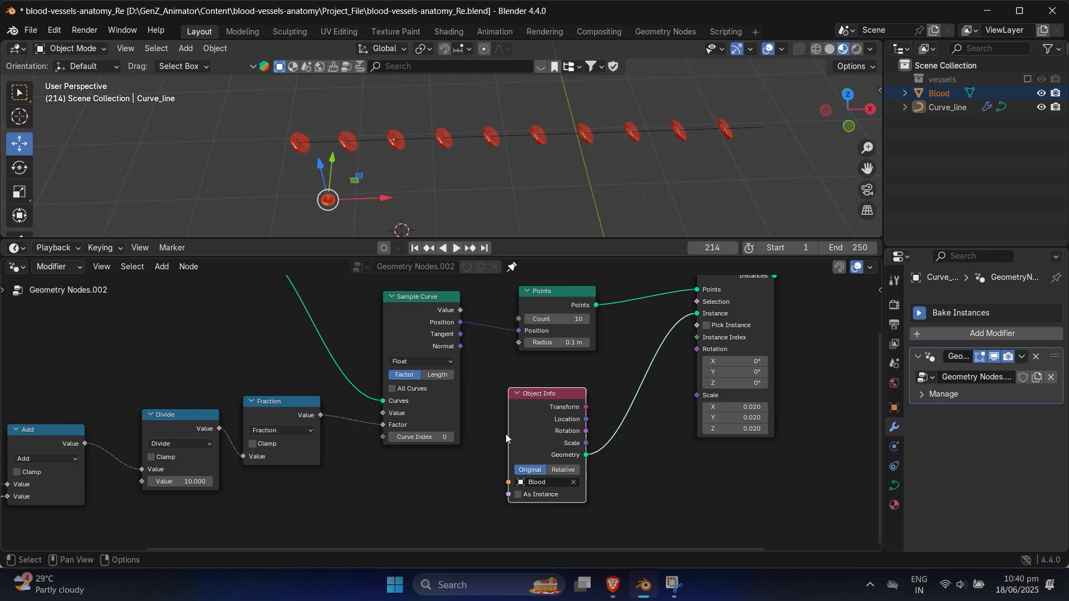
Step: Play the animation to check the blood cells from the top view, and hide the original Blood object in the viewport
scroll(505, 433, down, 3)
middle_drag(505, 433, 565, 429)
key(space)
mouse_move(485, 146)
middle_down()
mouse_move(567, 112)
mouse_move(552, 98)
mouse_move(486, 106)
mouse_move(484, 126)
middle_up()
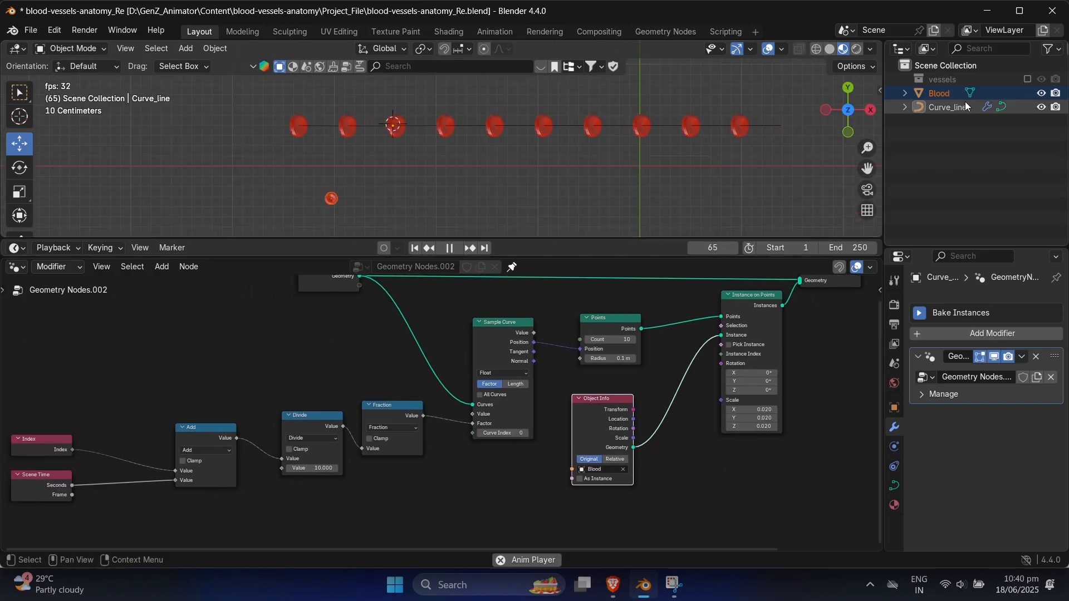
click(1041, 94)
Step: Insert a Set Position node between Instance on Points and Join Geometry
shift+middle_drag(512, 158, 459, 167)
scroll(629, 384, down, 2)
middle_drag(668, 418, 459, 462)
scroll(462, 460, up, 1)
middle_drag(566, 413, 547, 434)
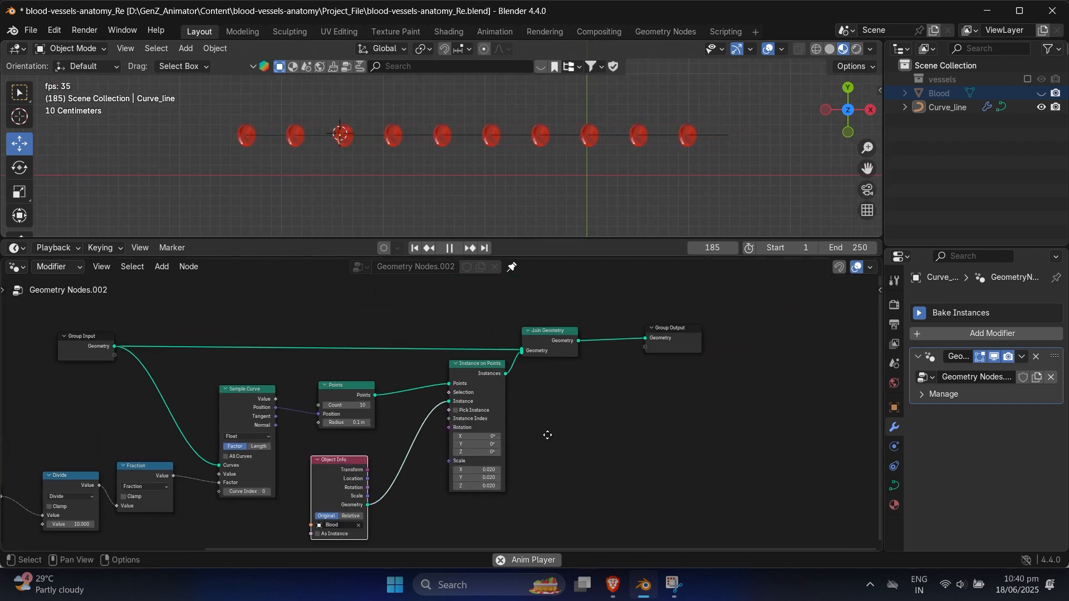
key(shift+a)
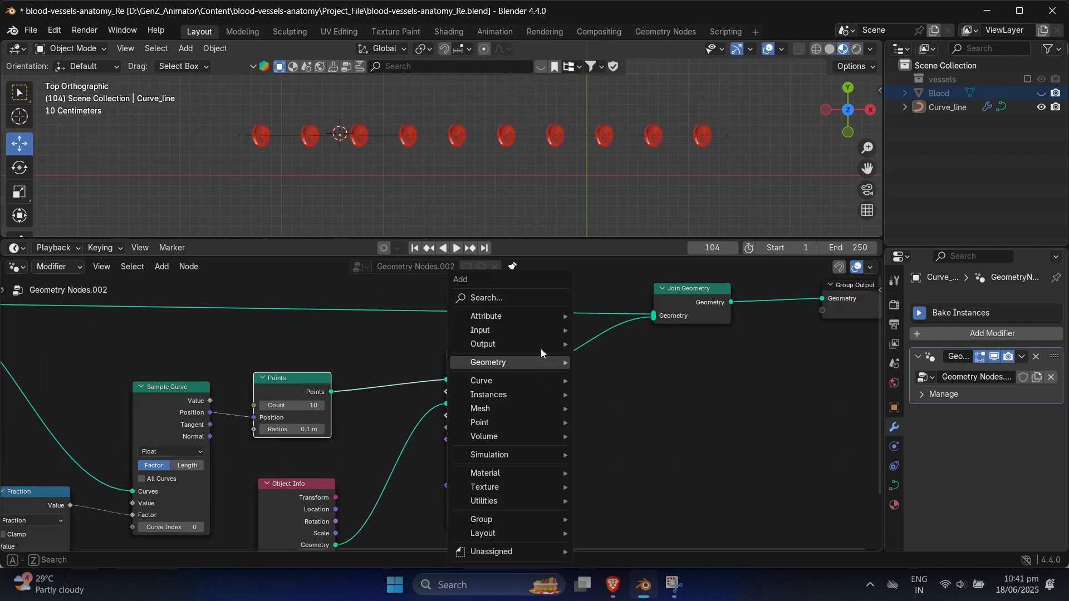
text(set)
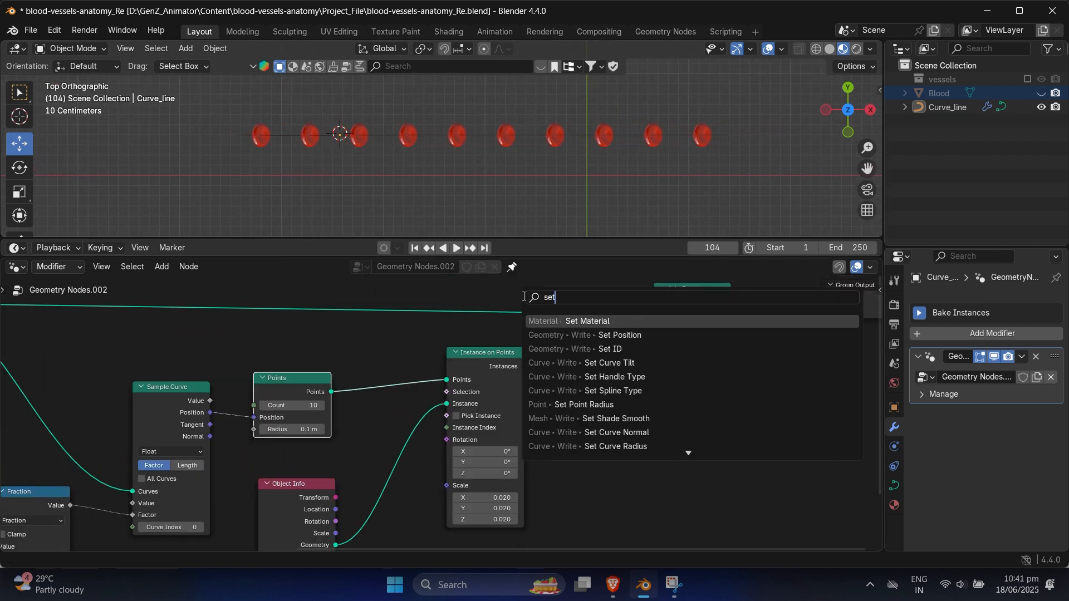
click(620, 335)
click(610, 345)
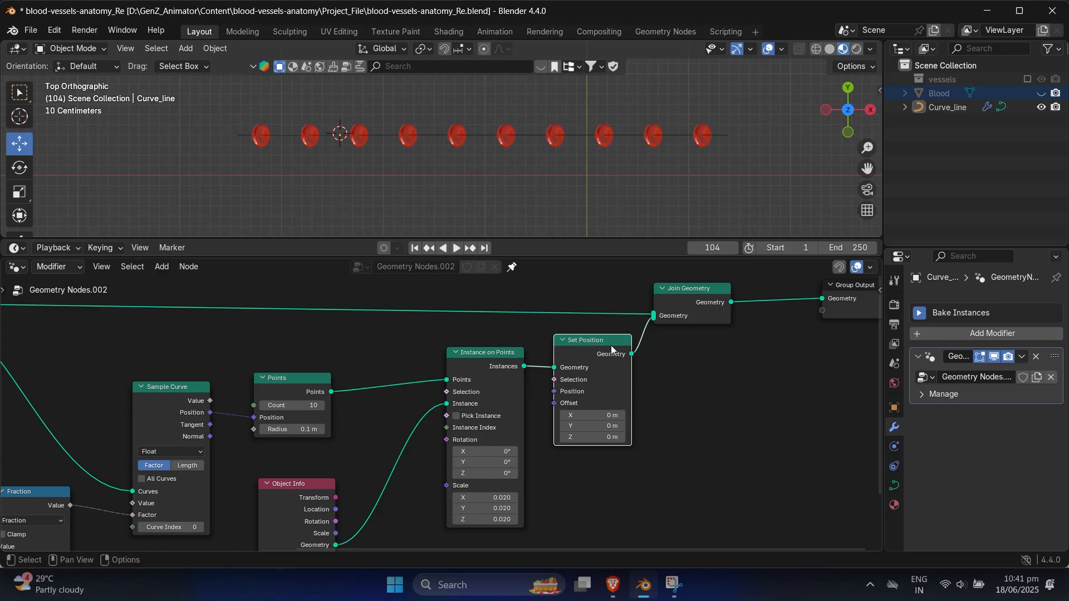
Step: Add a Random Value node, set its data type to Vector, and connect its Value to the Offset of Set Position
scroll(649, 354, down, 1)
key(shift+a)
text(random)
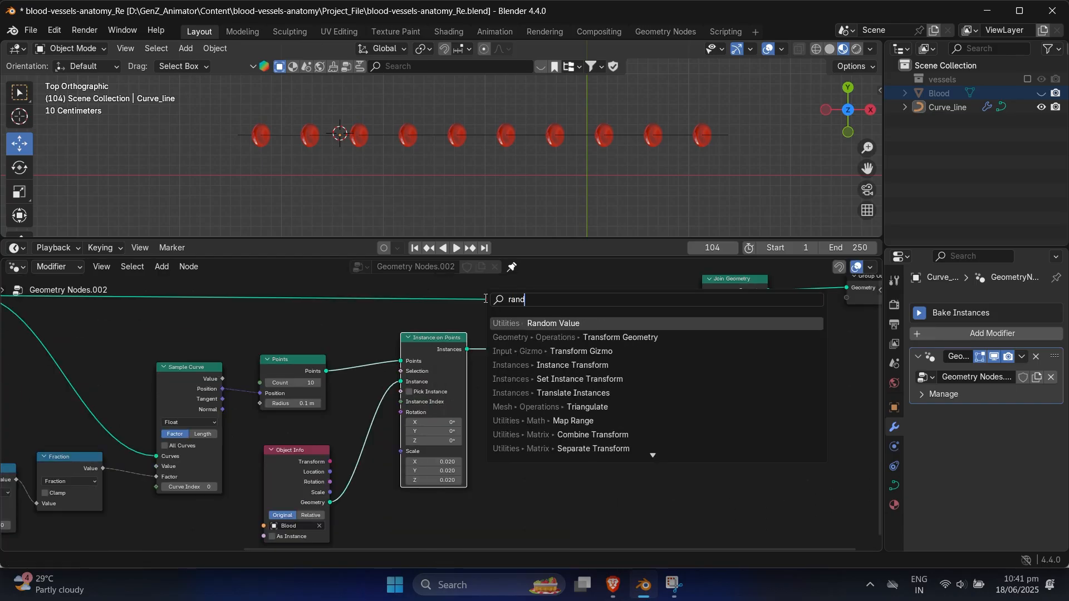
click(538, 328)
click(485, 393)
scroll(620, 413, up, 3)
click(528, 430)
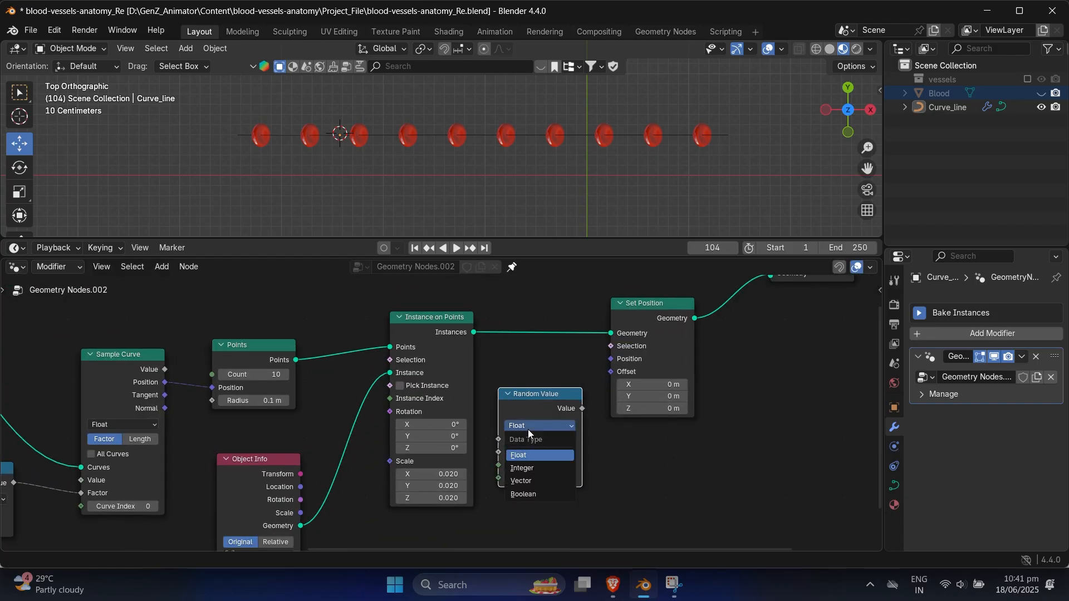
click(525, 480)
drag(540, 396, 613, 376)
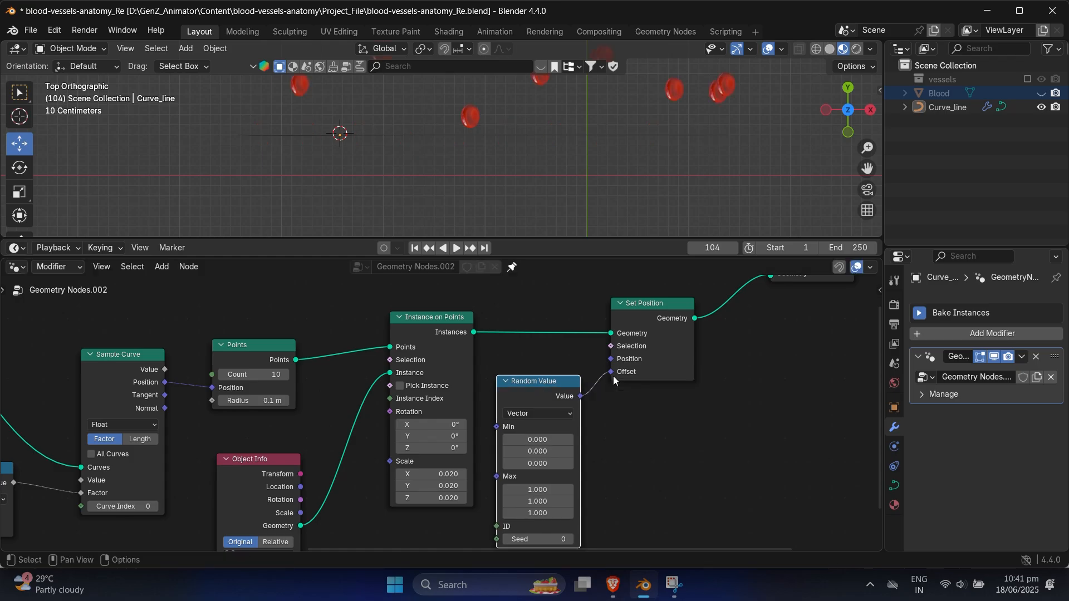
Step: Move the Set Position, Join Geometry and Group Output nodes together away from Random Value to make room between them
scroll(557, 149, down, 2)
shift+middle_drag(556, 156, 548, 211)
scroll(675, 412, down, 1)
middle_drag(732, 409, 611, 476)
drag(514, 308, 832, 404)
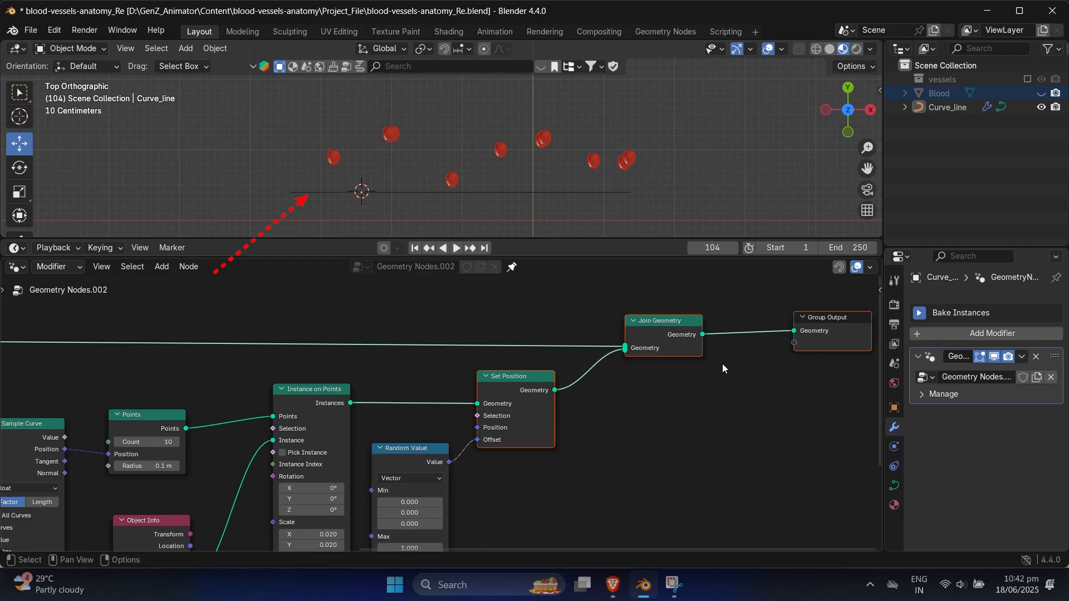
key(g)
click(778, 317)
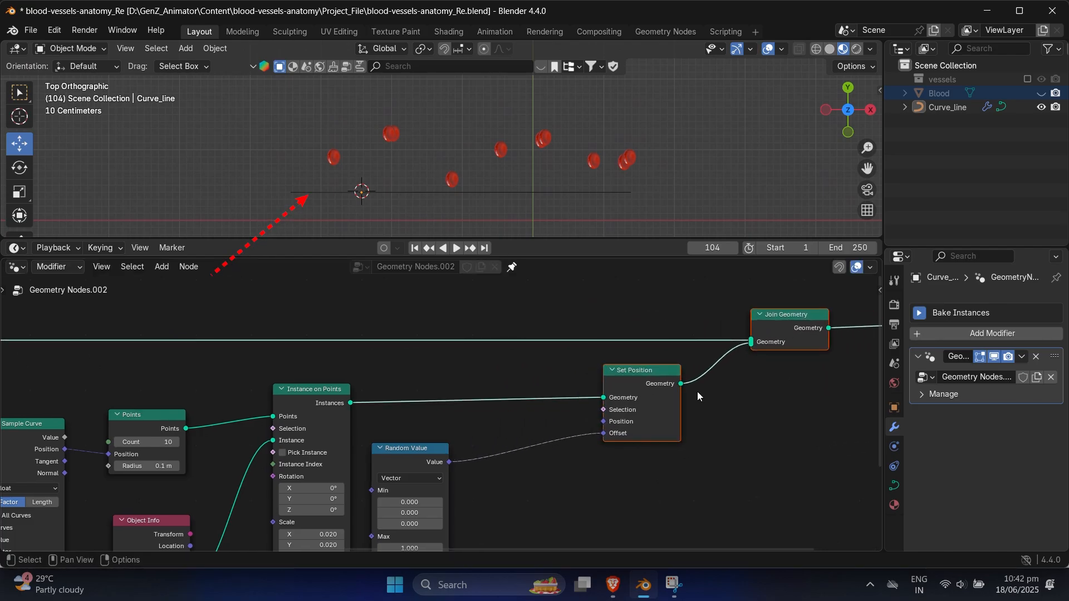
Step: Insert a Vector Math node between Random Value and Set Position and set its operation to Subtract
scroll(599, 459, down, 1)
middle_drag(600, 459, 613, 426)
click(418, 412)
key(shift+a)
text(vector)
click(517, 351)
click(505, 379)
click(527, 408)
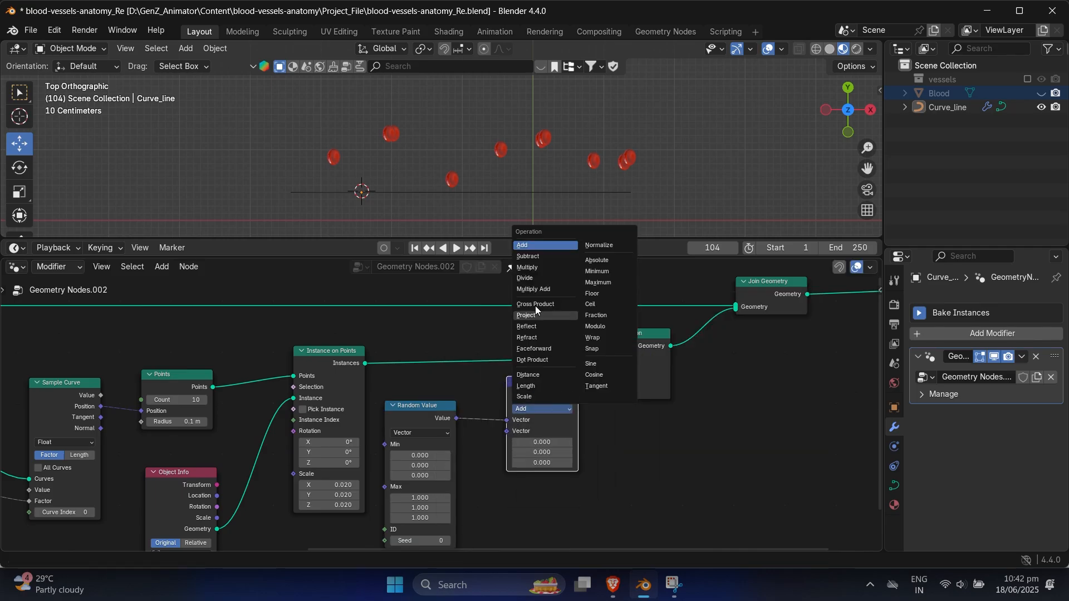
click(530, 256)
Step: Set all three components of the Subtract node's second vector to 0.5
drag(542, 442, 542, 462)
text(.5)
key(Return)
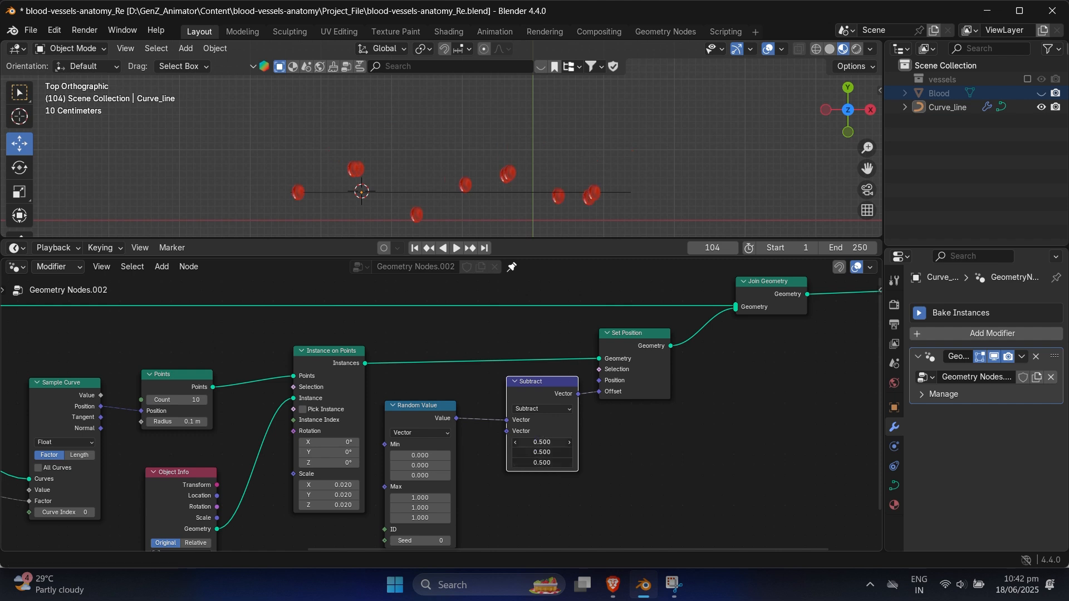
Step: Play the animation and enable the vessels collection to compare the blood cells' spread with the vessel
key(space)
middle_drag(607, 184, 589, 157)
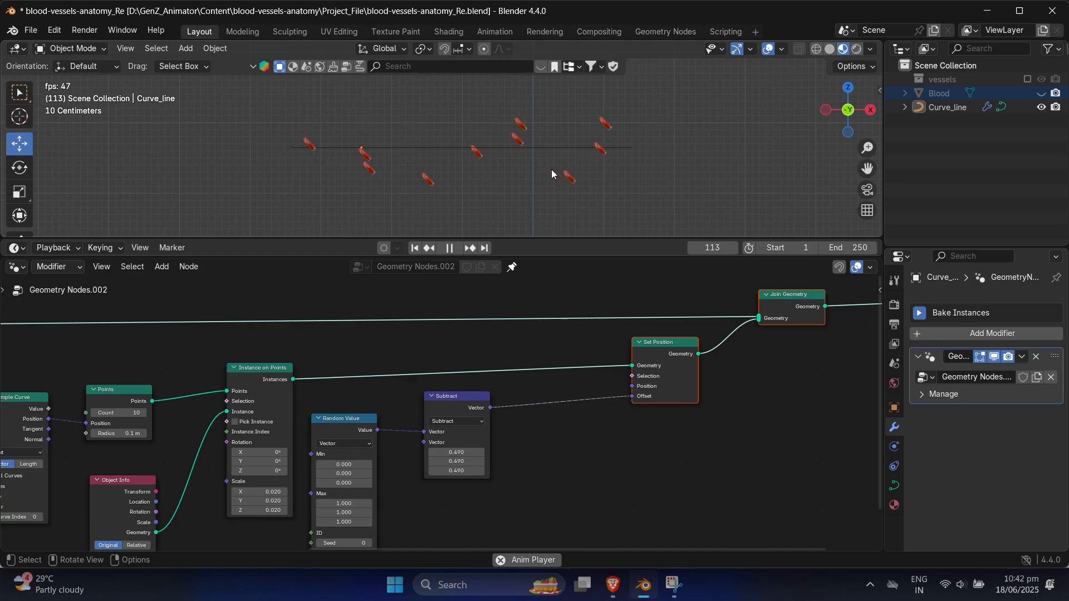
click(1027, 78)
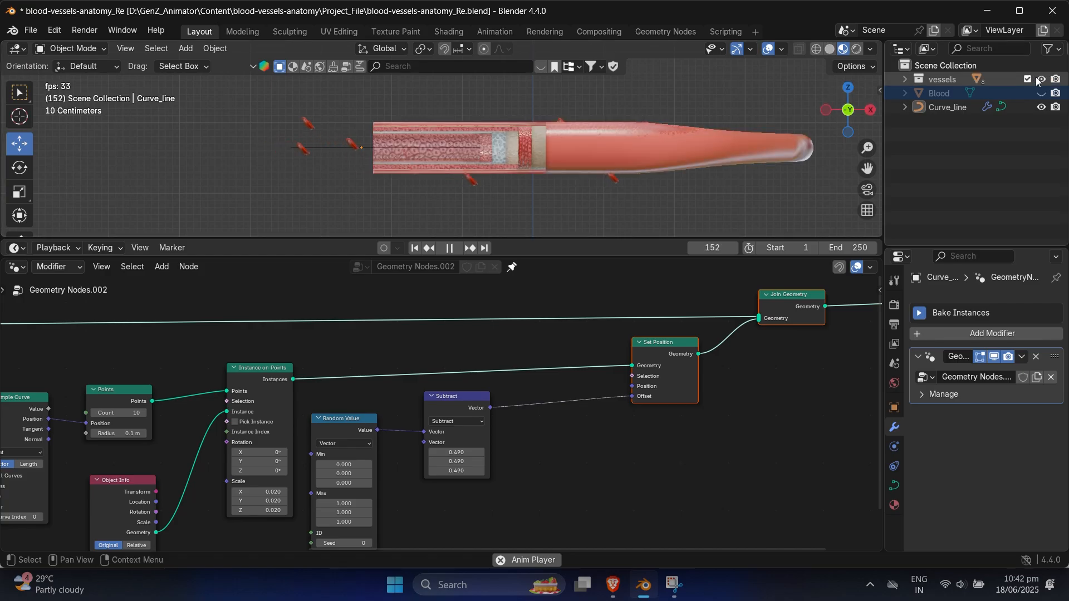
middle_drag(507, 145, 531, 172)
middle_drag(527, 161, 624, 159)
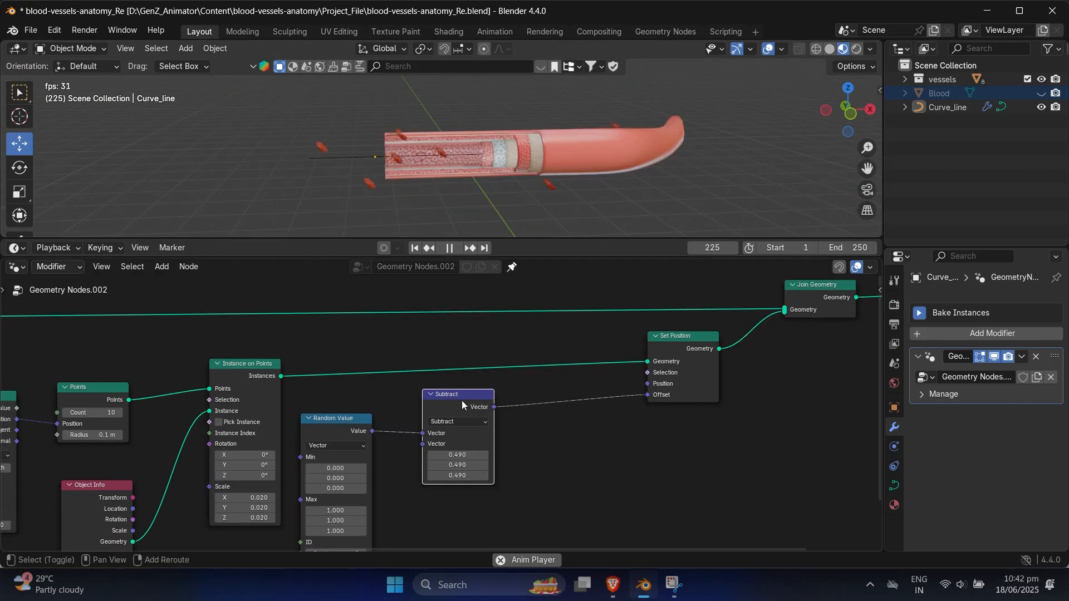
Step: Duplicate the Subtract node onto the link into Set Position, change its operation to Scale and set the scale to about 0.35
key(shift+d)
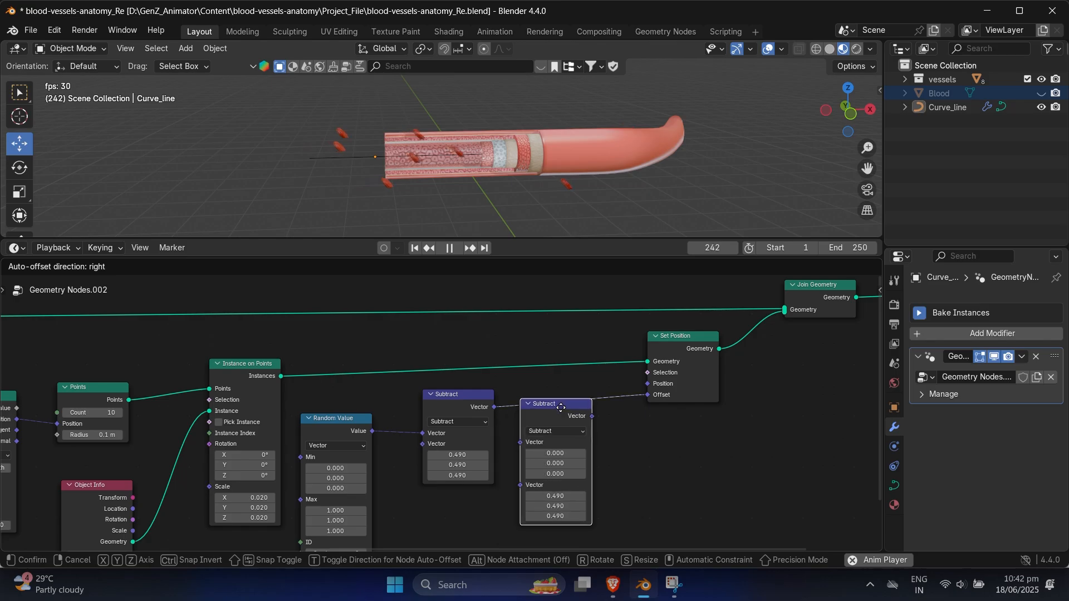
click(567, 395)
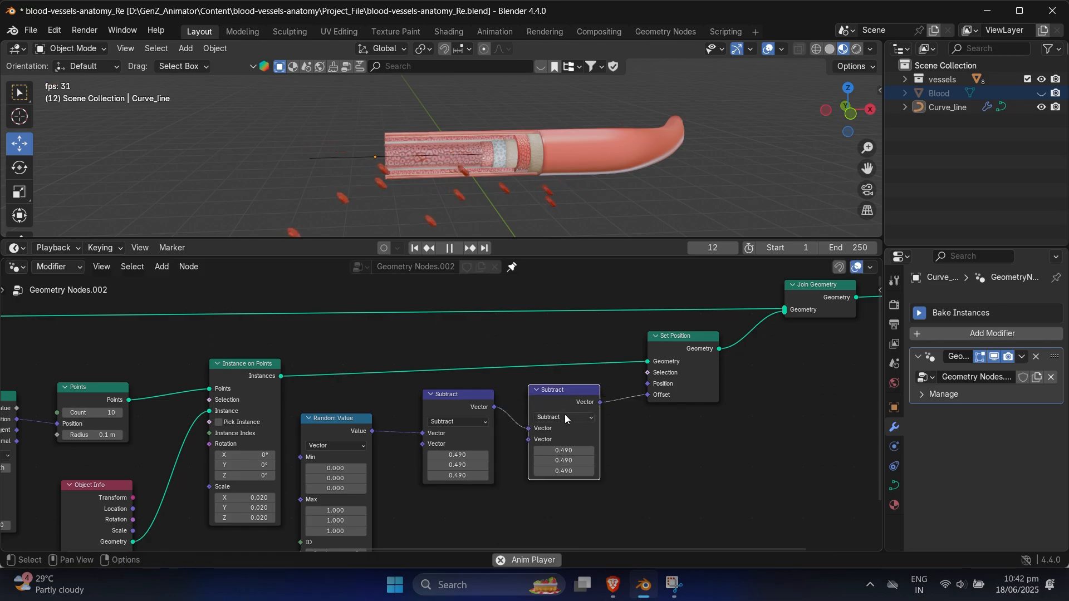
click(565, 417)
click(553, 405)
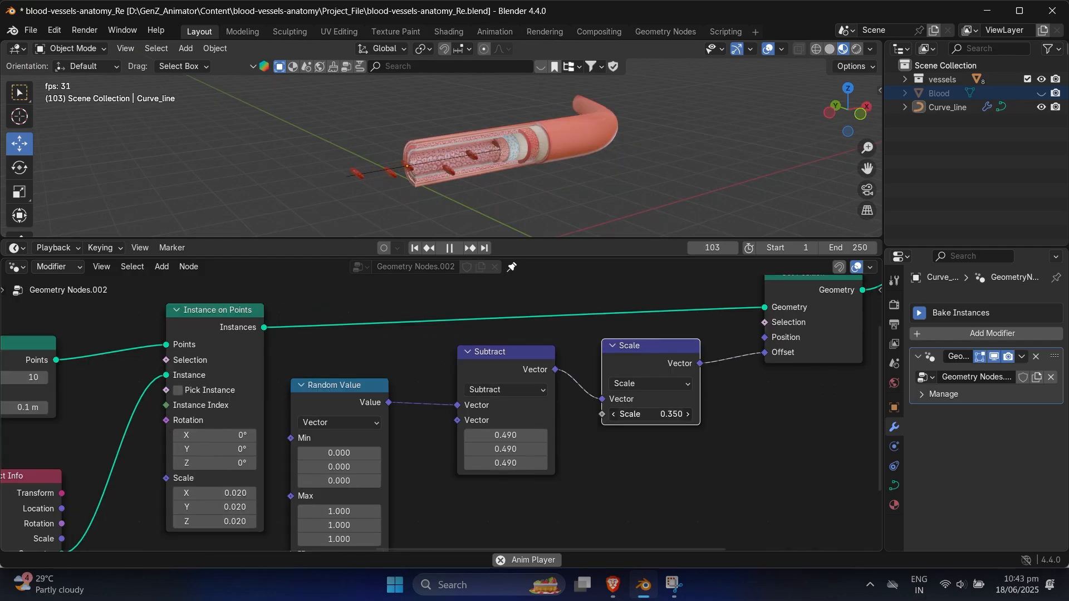
middle_drag(623, 172, 592, 172)
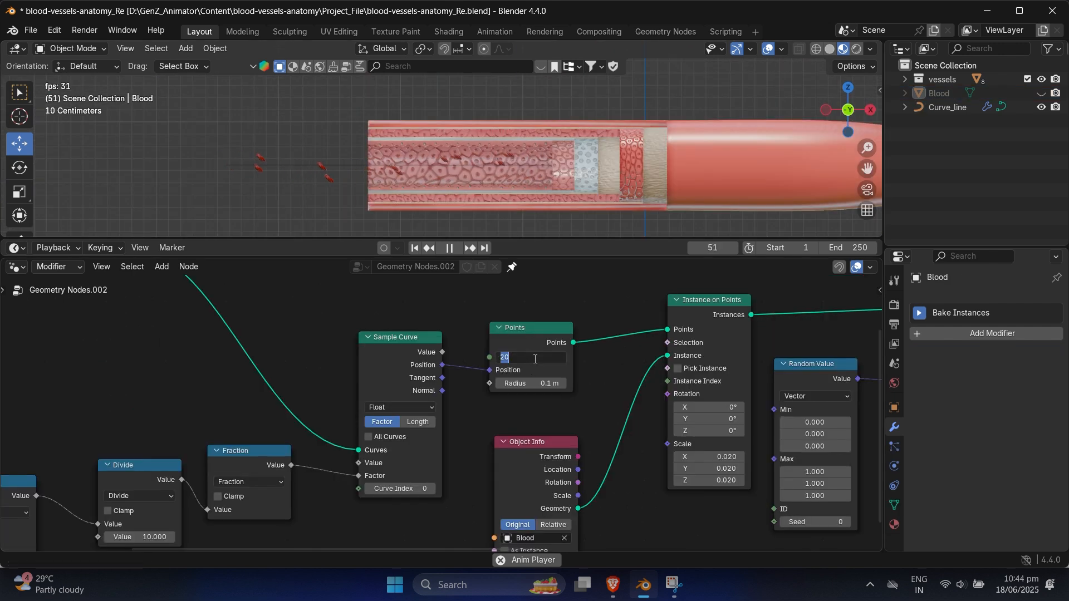
Step: Set the Points count and the Divide value to 50 and check the denser cells in the vessel
middle_drag(323, 489, 449, 428)
middle_drag(357, 453, 384, 449)
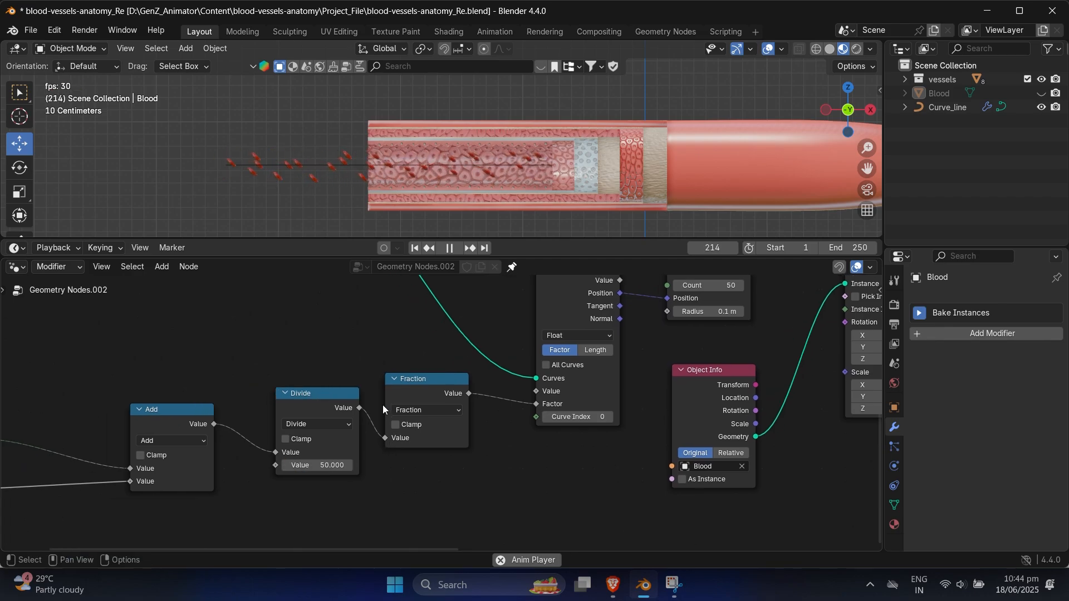
middle_drag(399, 185, 453, 182)
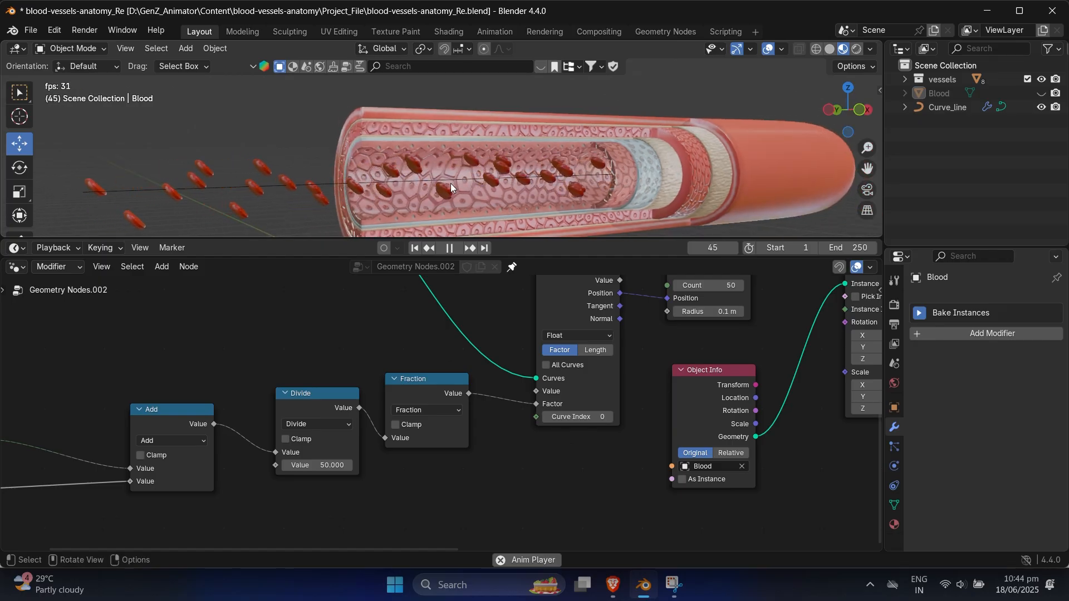
scroll(451, 184, down, 2)
mouse_move(449, 184)
alt+middle_down()
mouse_move(483, 184)
mouse_move(405, 181)
mouse_move(426, 200)
mouse_move(432, 189)
alt+middle_up()
scroll(439, 176, down, 2)
Step: Duplicate the Random Value node beside Object Info and link its Value output to the Rotation input of Instance on Points
middle_drag(632, 415, 311, 415)
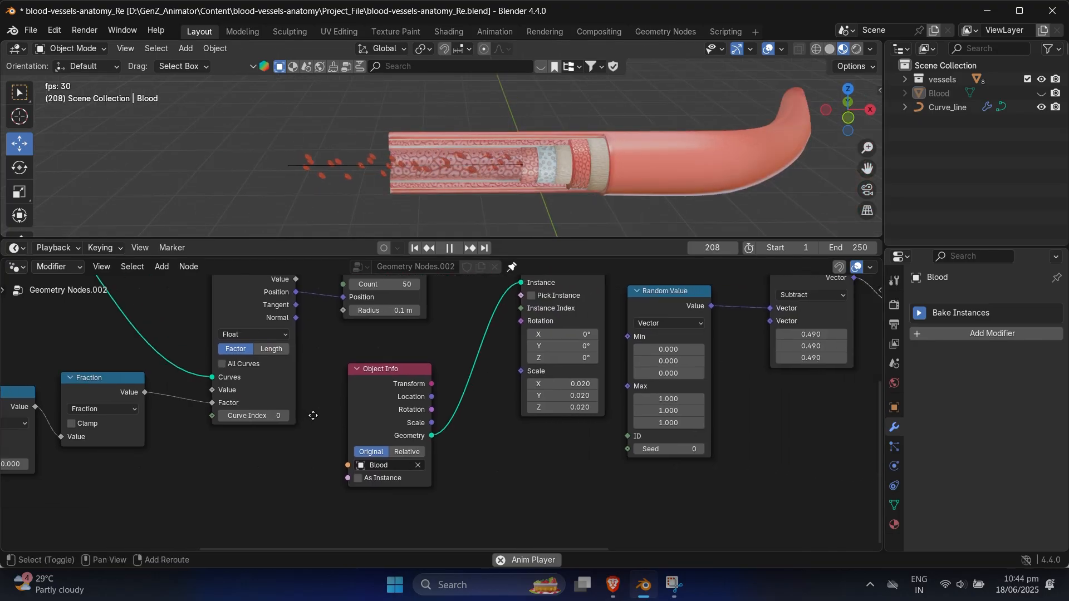
middle_drag(496, 380, 629, 360)
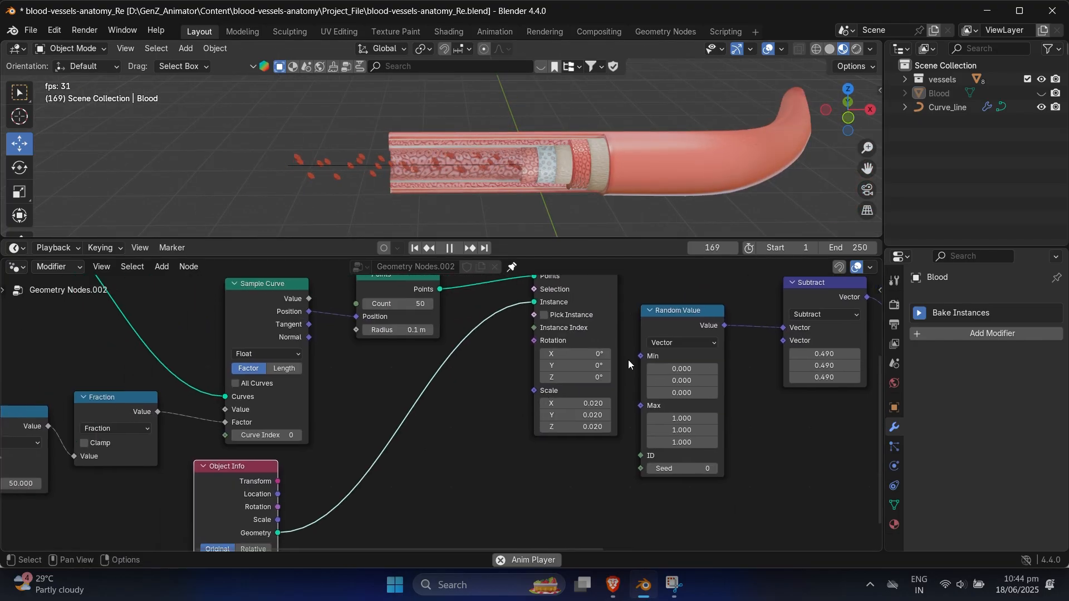
scroll(662, 337, down, 1)
key(shift+d)
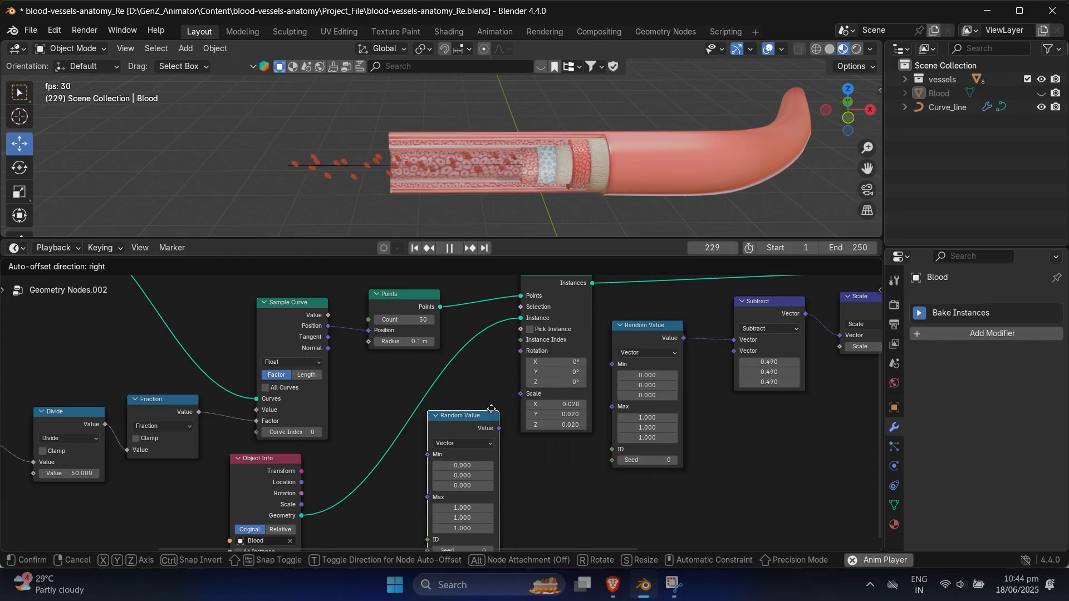
click(482, 411)
scroll(482, 410, up, 3)
middle_drag(482, 411, 524, 400)
drag(515, 408, 489, 410)
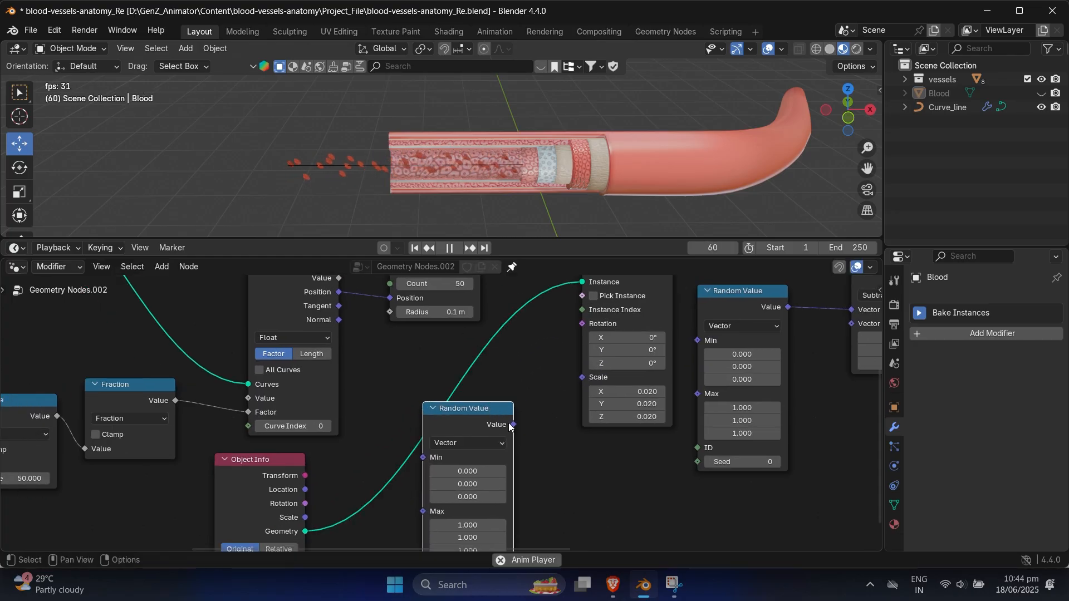
drag(573, 328, 577, 326)
middle_drag(539, 440, 586, 389)
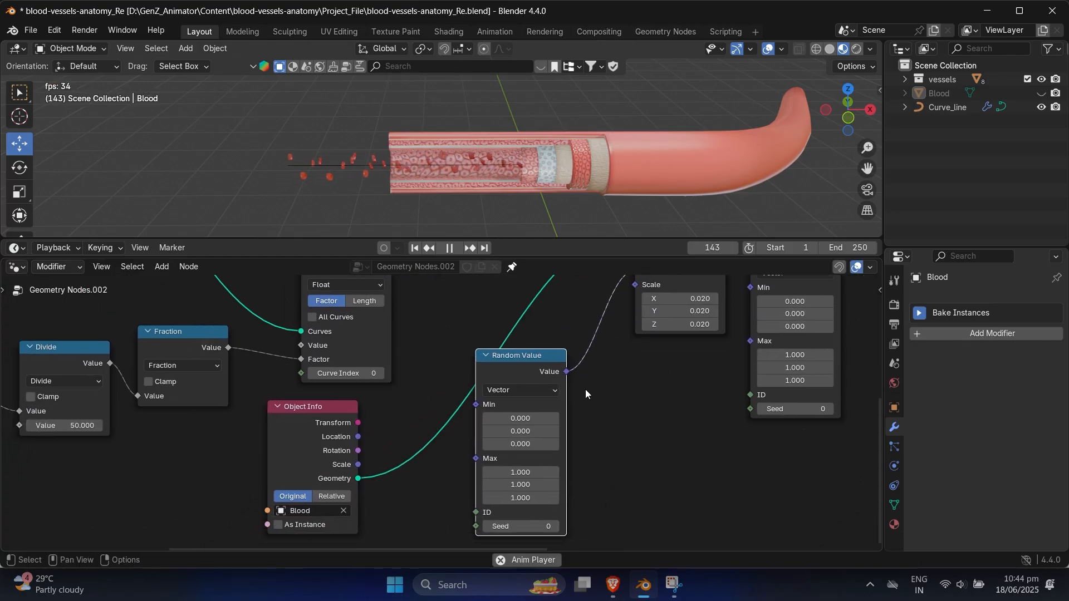
Step: Set all three Max components of the rotation Random Value node to 360
scroll(585, 389, up, 1)
middle_drag(559, 467, 564, 428)
drag(562, 438, 492, 435)
click(518, 440)
text(360)
key(Return)
Step: Reposition the Object Info node and the rotation Random Value node to space them apart
scroll(474, 442, down, 2)
middle_drag(441, 429, 609, 401)
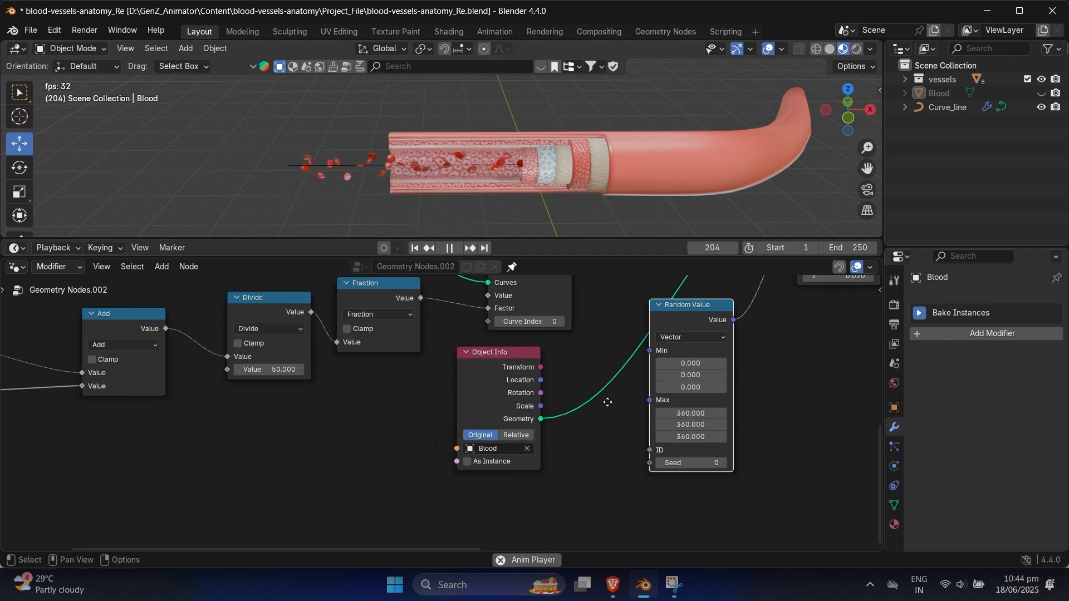
scroll(608, 401, down, 2)
middle_drag(429, 406, 463, 406)
scroll(486, 406, down, 1)
middle_drag(589, 384, 536, 392)
drag(543, 376, 517, 380)
middle_drag(566, 379, 505, 378)
scroll(504, 379, up, 2)
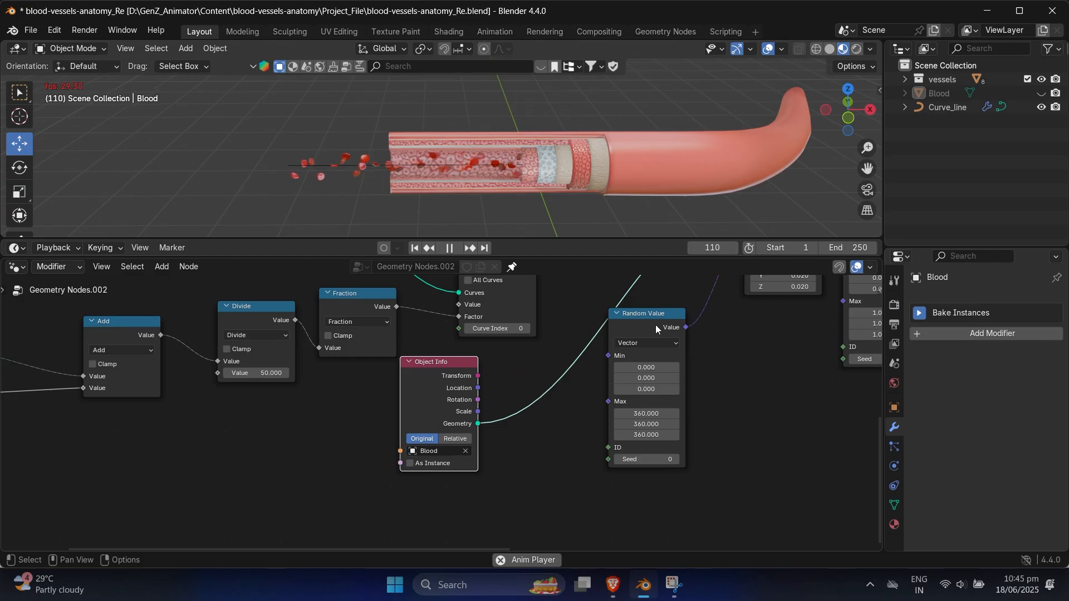
drag(655, 325, 665, 361)
Step: Link the Seconds output of Scene Time to the Max input of the rotation Random Value node
scroll(574, 414, down, 1)
middle_drag(532, 424, 557, 419)
scroll(574, 414, down, 1)
middle_drag(355, 419, 366, 414)
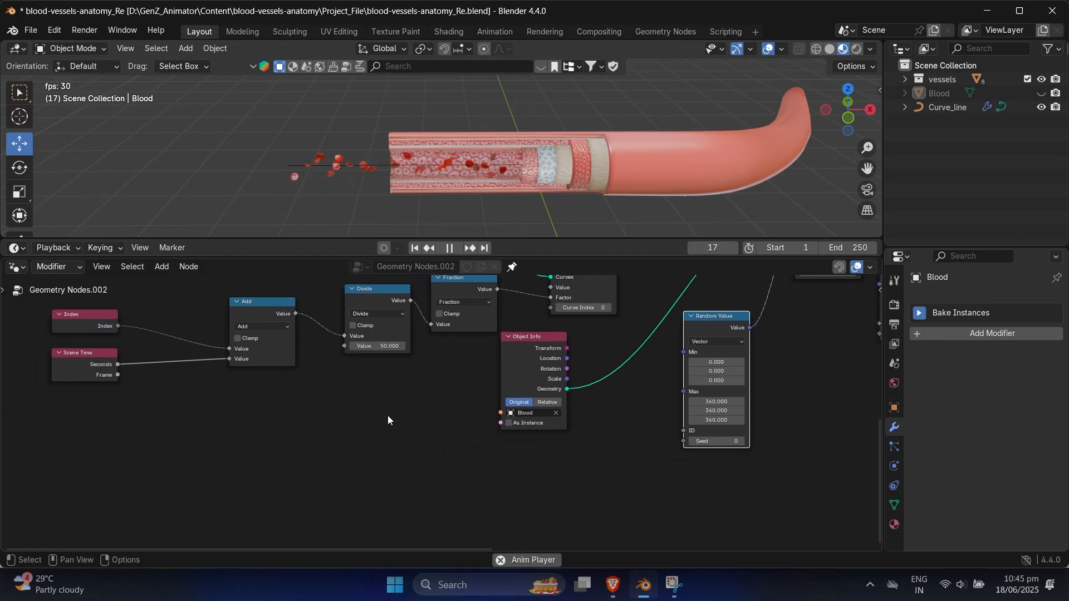
click(119, 376)
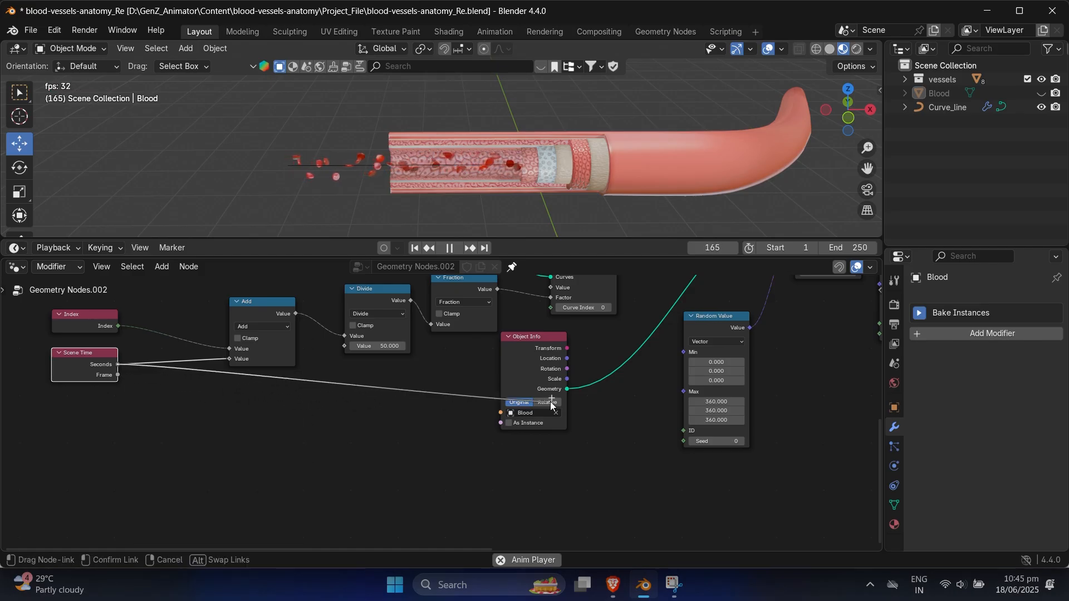
drag(670, 392, 674, 391)
scroll(422, 183, up, 3)
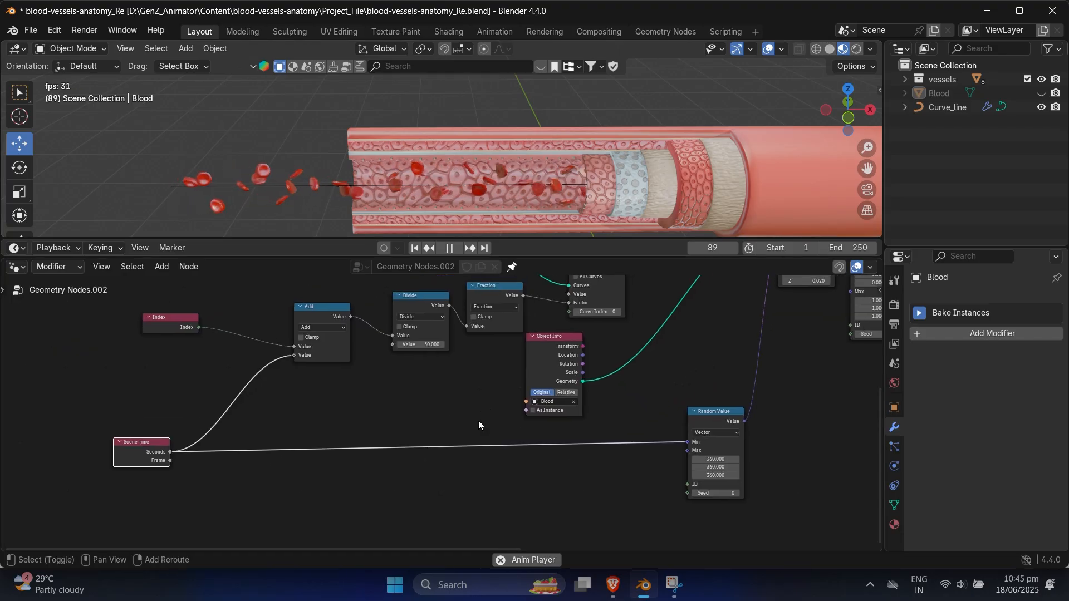
Step: Insert a Math node set to Multiply by 2.4 between Scene Time and the rotation Random Value node, feeding its Min input
key(shift+a)
text(math)
click(499, 323)
click(468, 429)
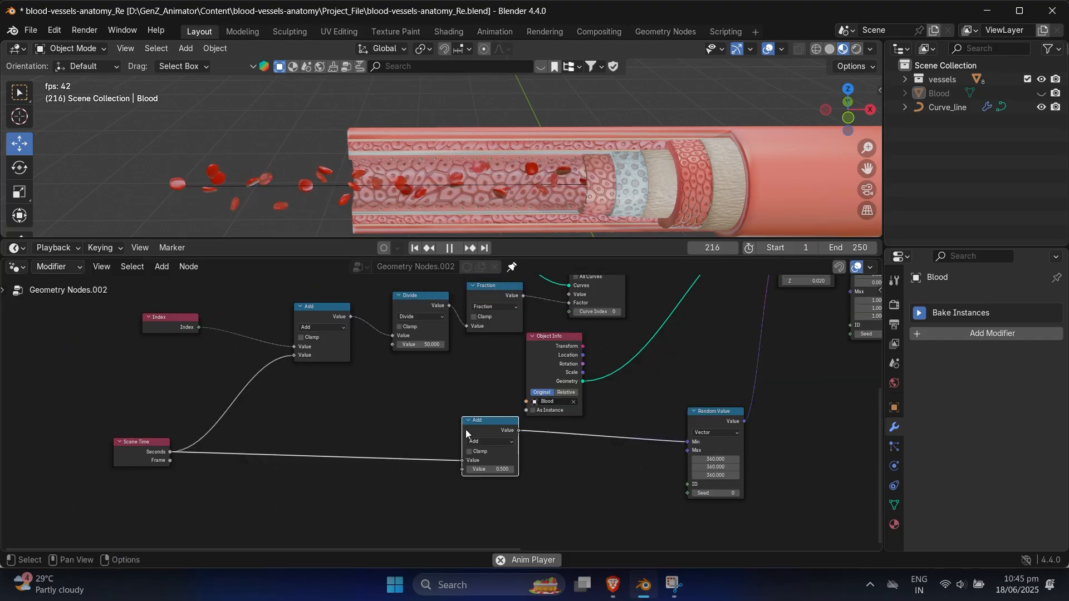
click(486, 441)
click(493, 486)
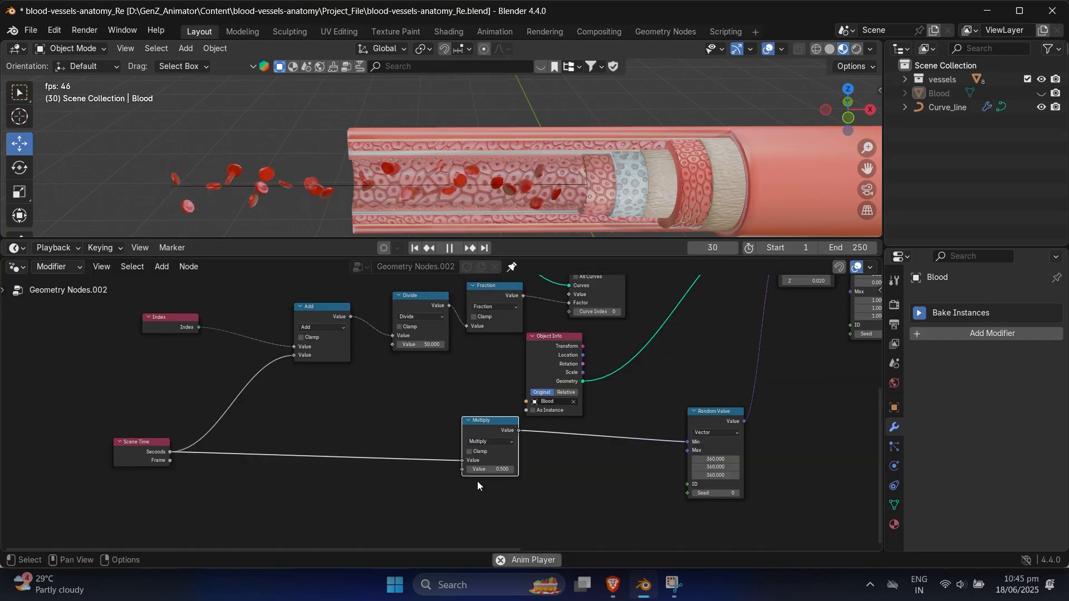
scroll(478, 479, up, 6)
middle_drag(479, 463, 503, 494)
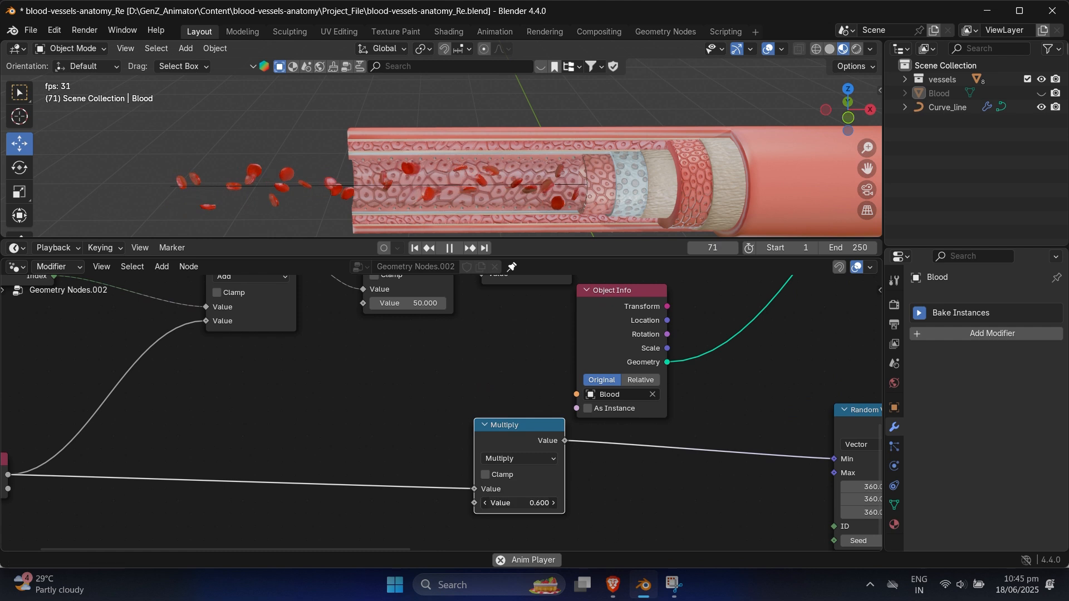
drag(503, 503, 519, 503)
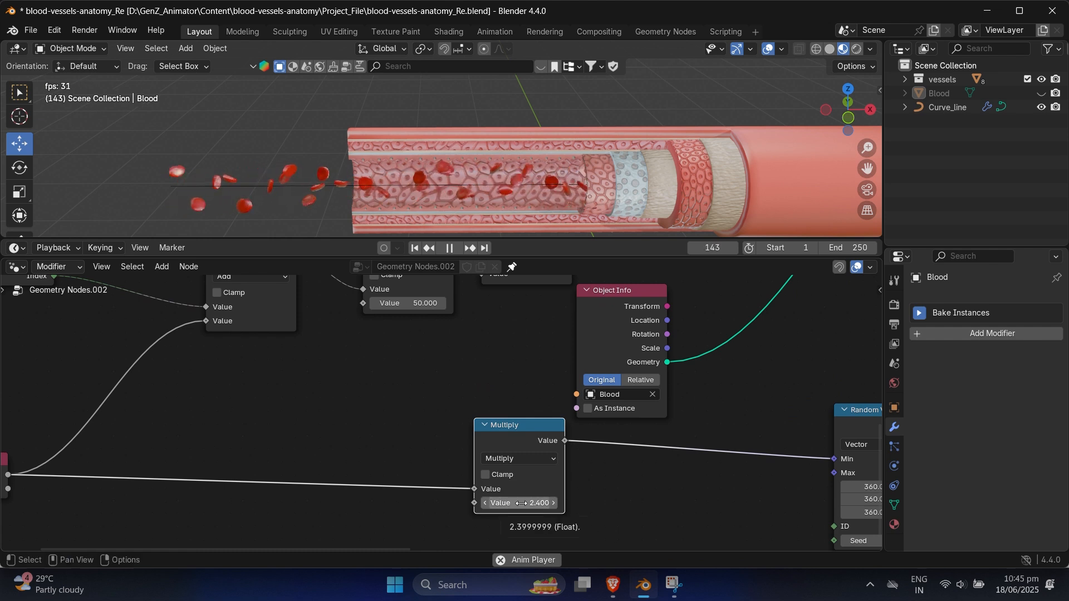
Step: Duplicate the Multiply node onto the link between Scene Time and Add and set its value to 3.3
scroll(436, 426, down, 3)
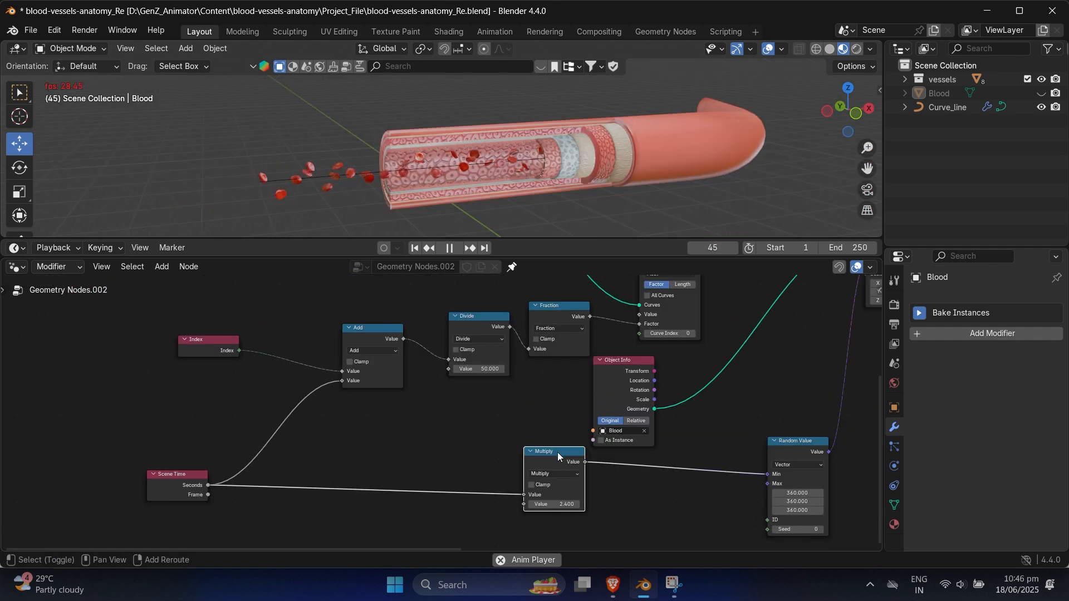
key(shift+d)
click(338, 403)
scroll(440, 435, up, 3)
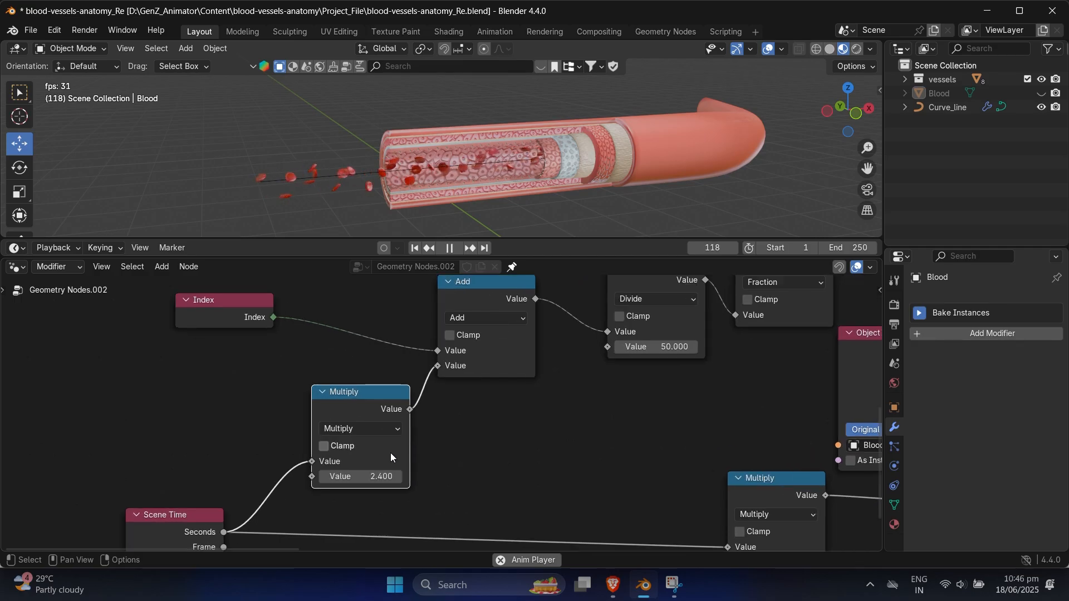
drag(359, 477, 365, 477)
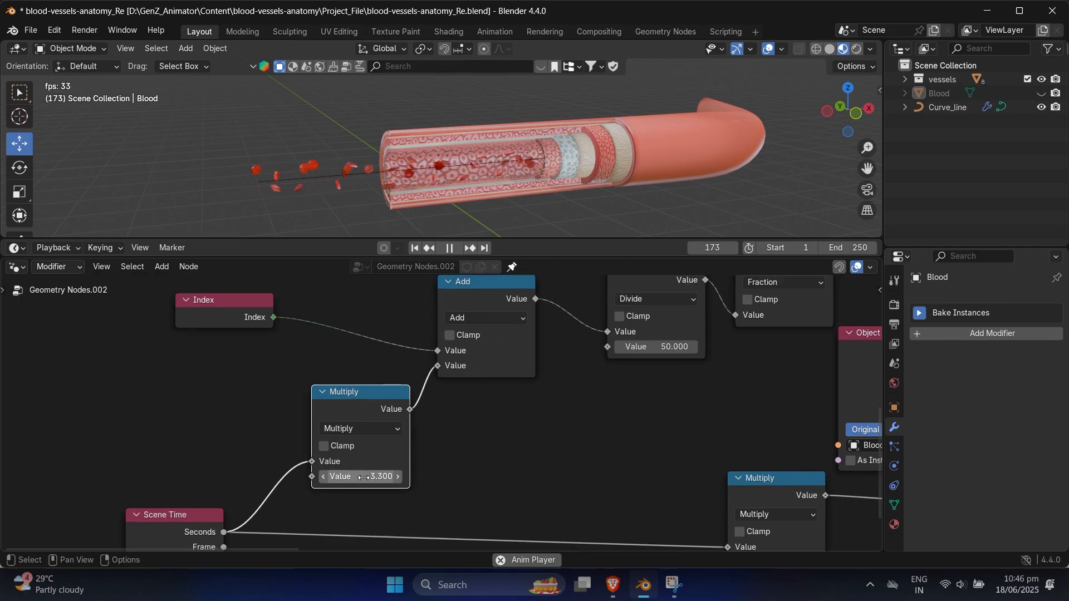
scroll(440, 421, down, 3)
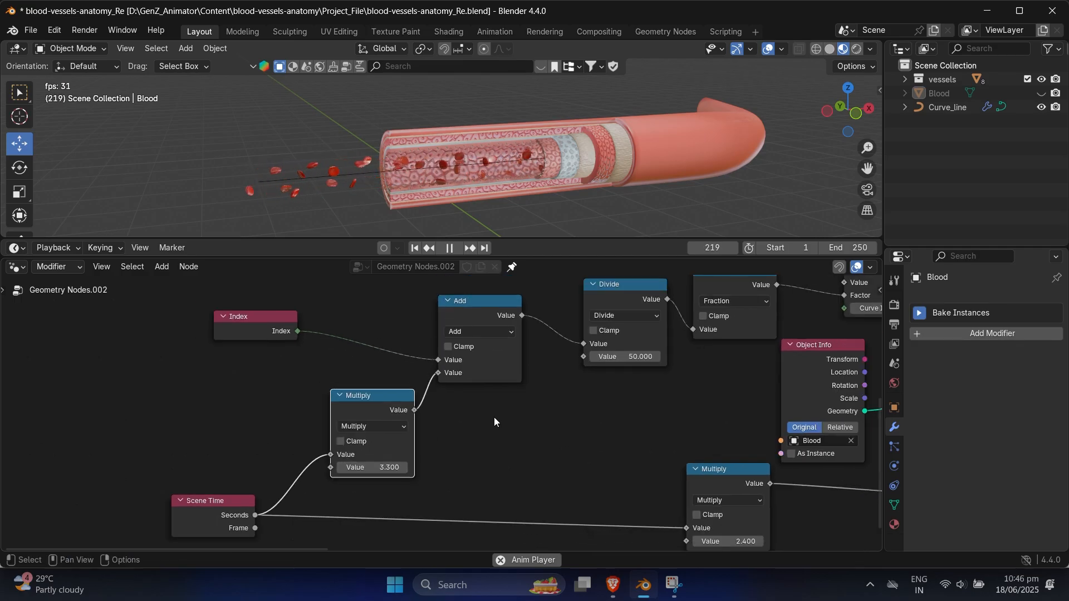
scroll(494, 442, down, 3)
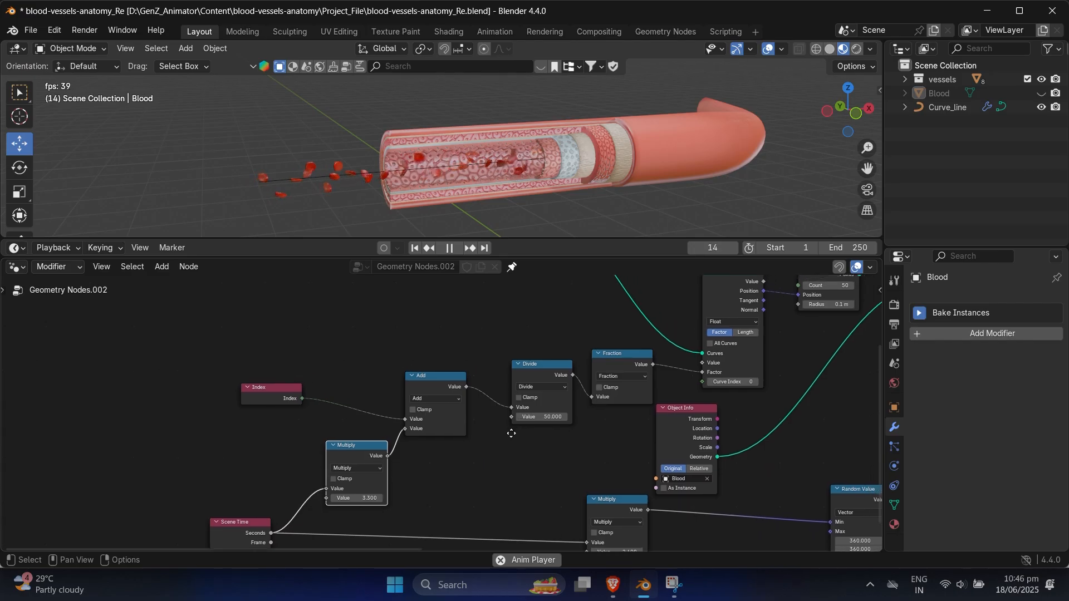
Step: Set the Points count and the Divide value to 100
scroll(473, 438, up, 2)
middle_drag(582, 418, 414, 491)
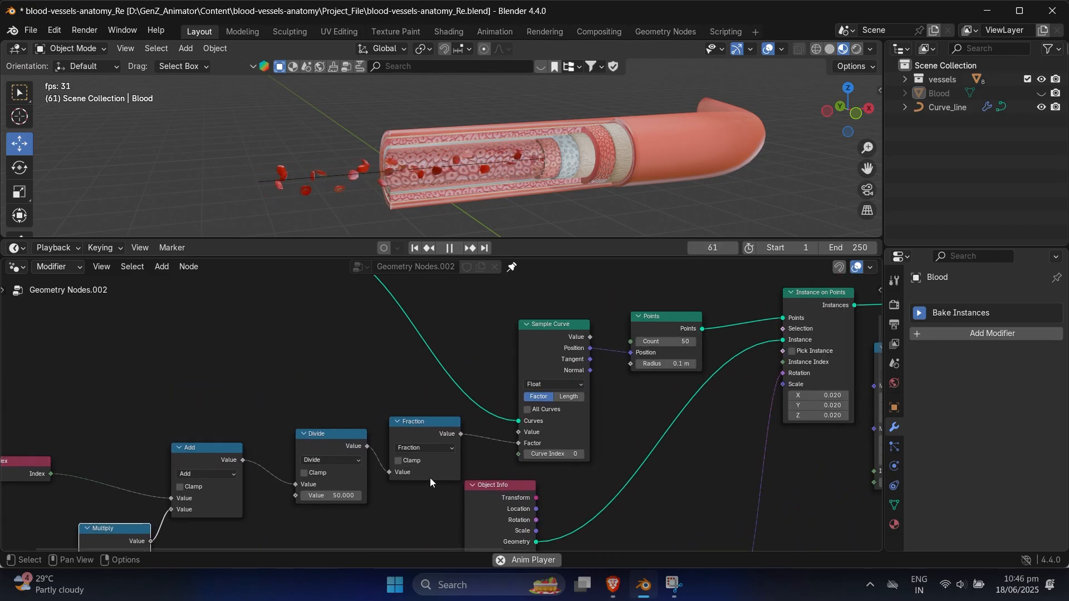
scroll(430, 472, down, 1)
scroll(613, 365, up, 1)
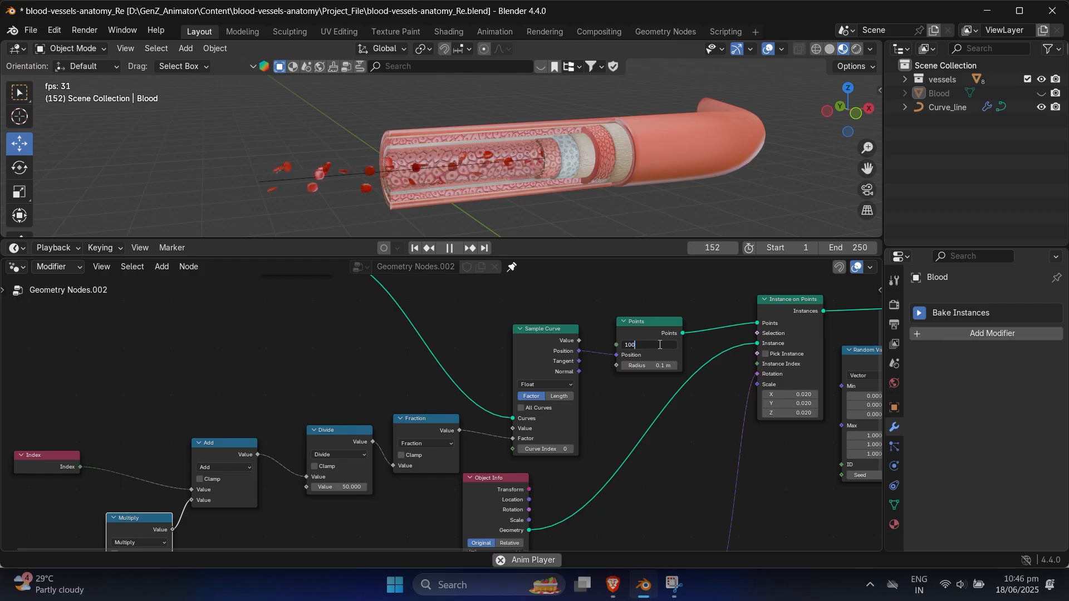
scroll(383, 466, up, 1)
middle_drag(383, 467, 440, 438)
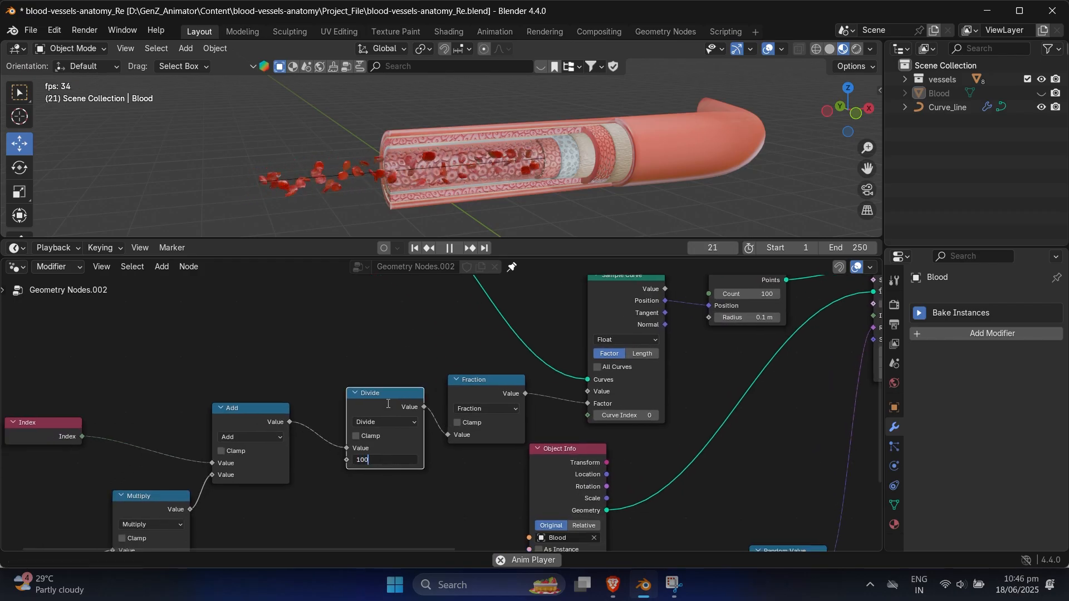
Step: Try a Divide value of 104.8 and a Points count of about 184
scroll(462, 418, down, 3)
middle_drag(462, 418, 447, 425)
scroll(447, 425, up, 1)
drag(405, 463, 419, 464)
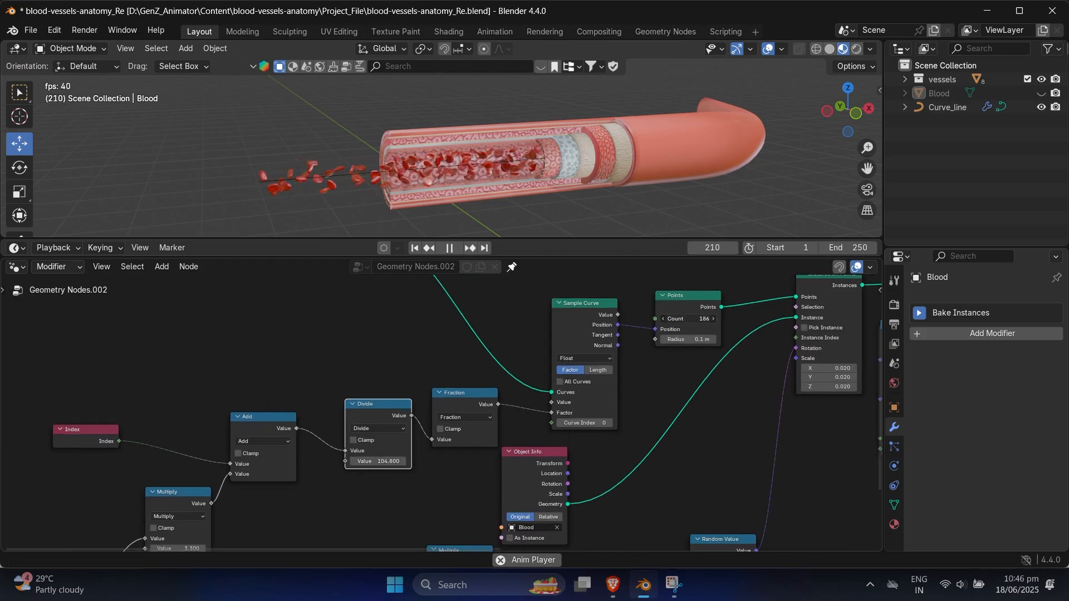
Step: Add an Integer input node above the Add and Divide nodes
scroll(379, 422, down, 1)
key(shift+a)
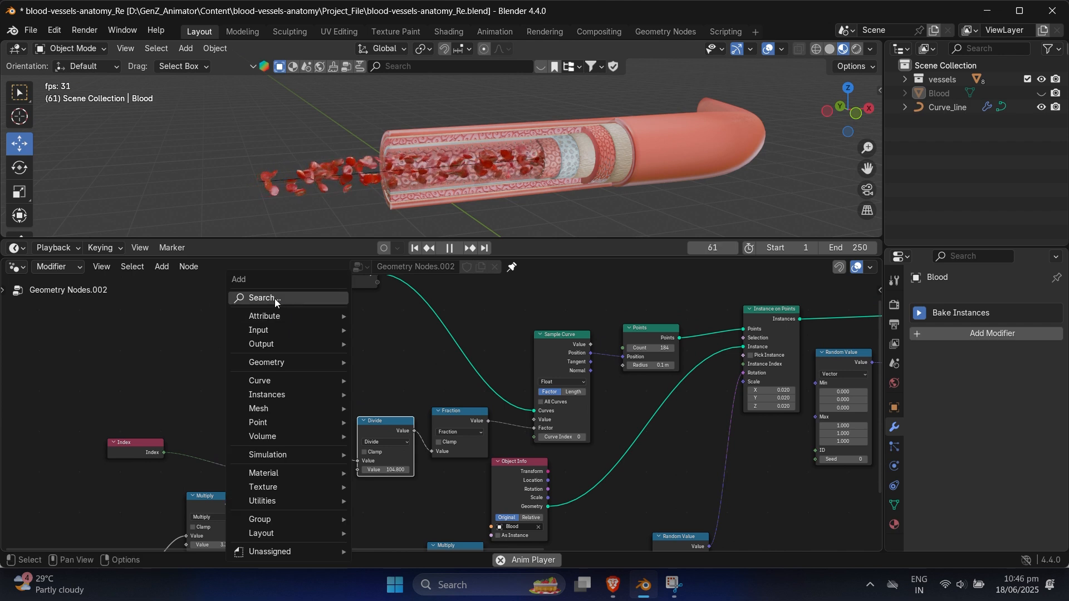
text(inter)
click(286, 364)
click(265, 352)
Step: Link the Integer output to both the Points node's Count and the second value of Divide
scroll(364, 377, up, 1)
middle_drag(364, 377, 354, 383)
drag(310, 370, 634, 352)
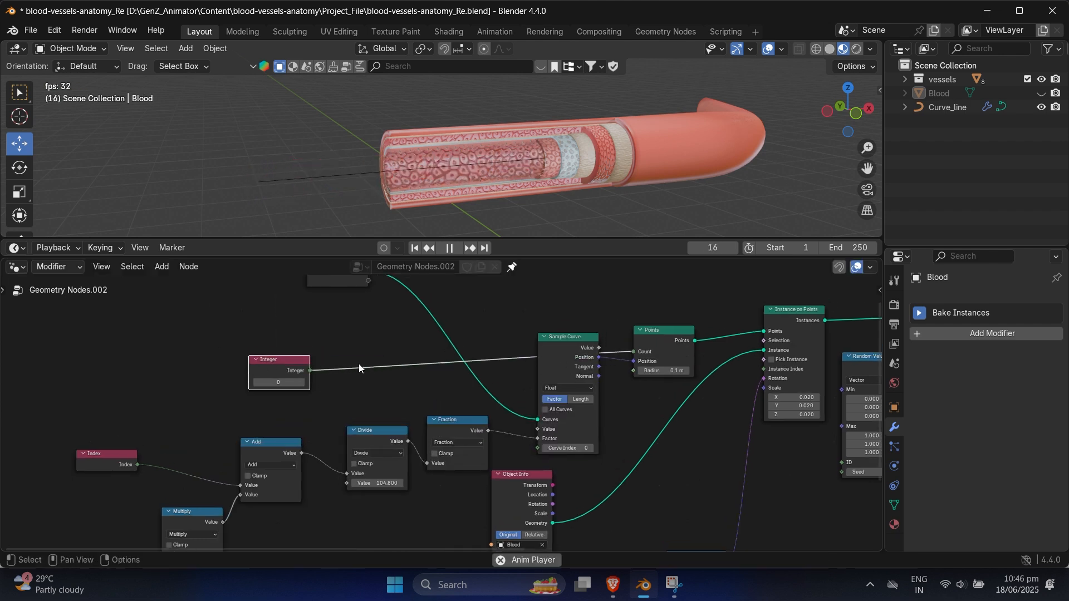
drag(332, 473, 340, 485)
scroll(300, 439, up, 6)
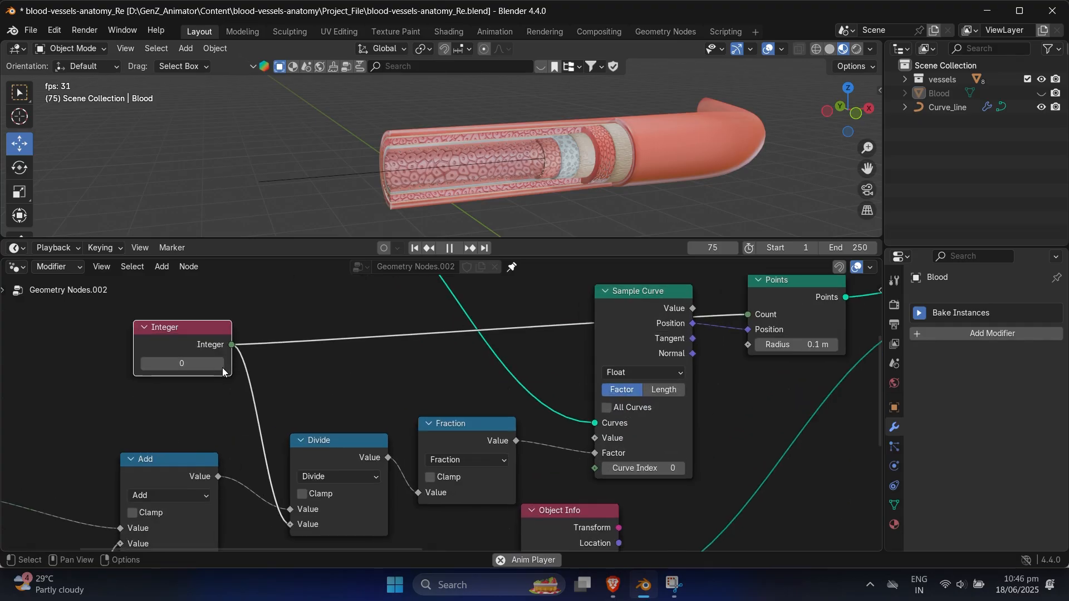
Step: Set the Integer node's value to 100
middle_drag(194, 370, 278, 399)
drag(271, 391, 340, 392)
click(263, 394)
text(100)
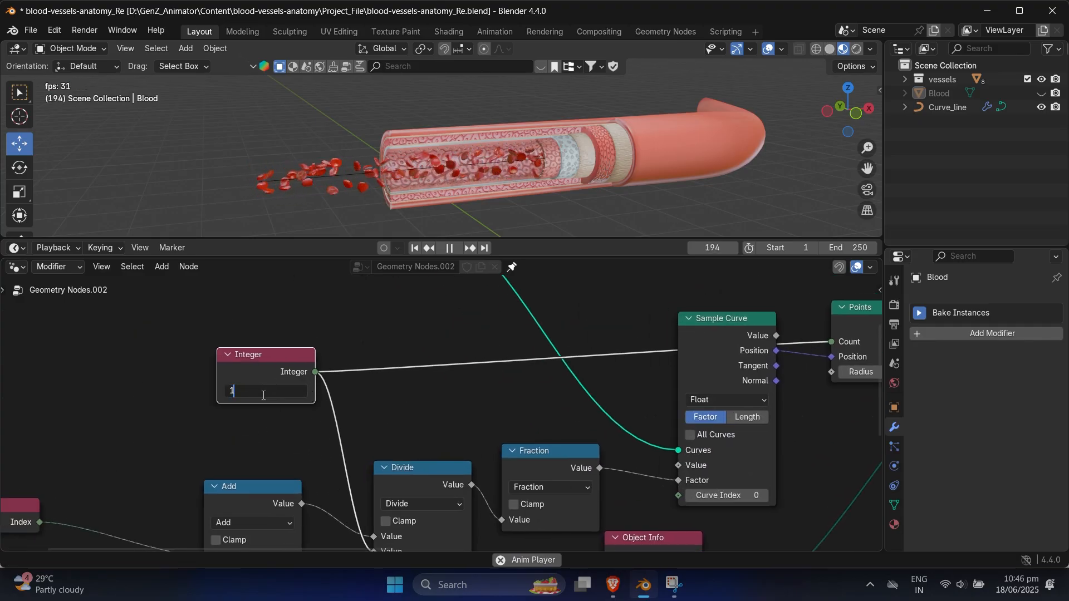
key(Return)
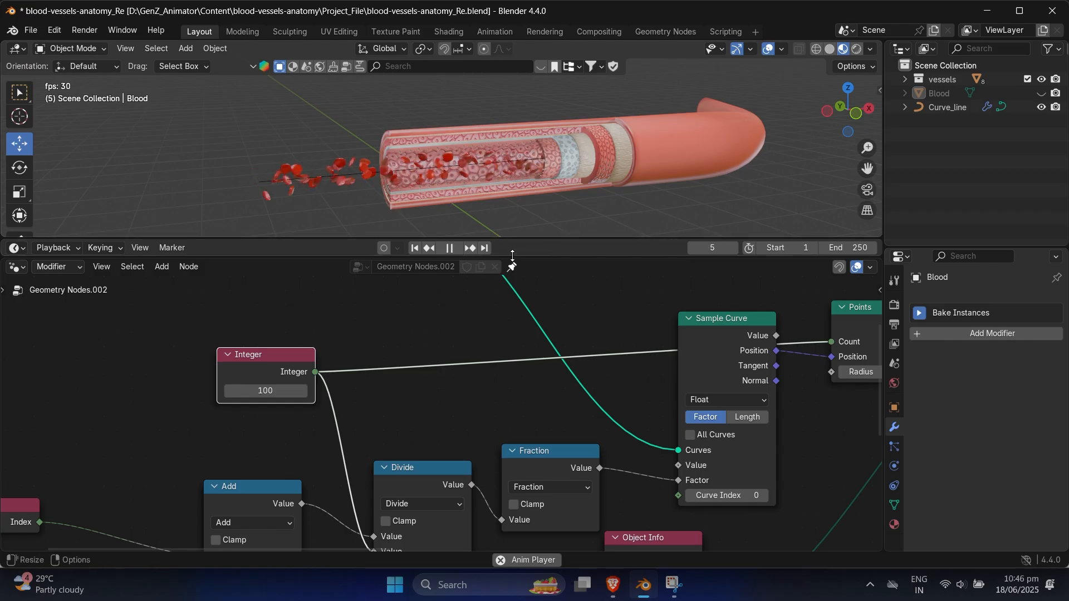
Step: Enlarge the 3D viewport and examine the blood cells flowing through the cutaway vessel
mouse_move(512, 257)
mouse_down()
mouse_move(513, 277)
mouse_move(515, 264)
mouse_up()
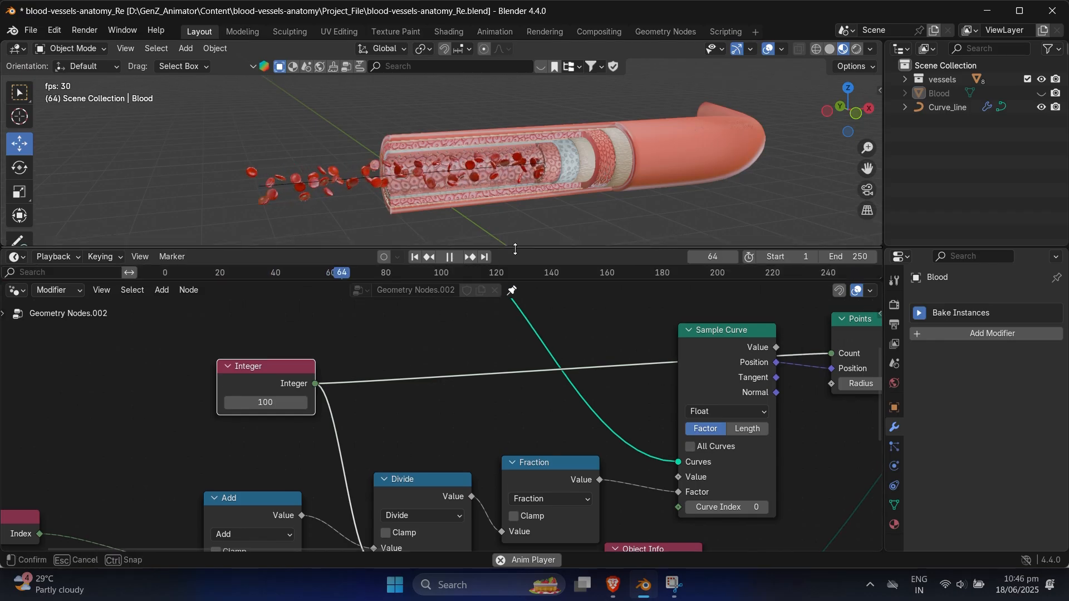
scroll(531, 234, up, 5)
scroll(496, 168, down, 5)
middle_drag(506, 170, 556, 170)
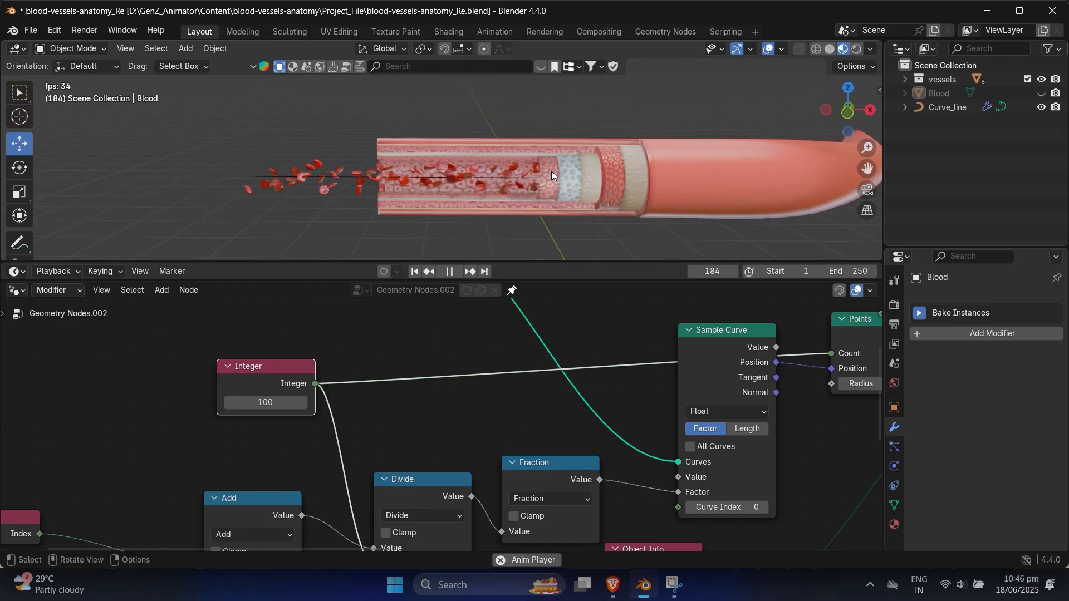
scroll(501, 170, up, 2)
scroll(448, 156, down, 1)
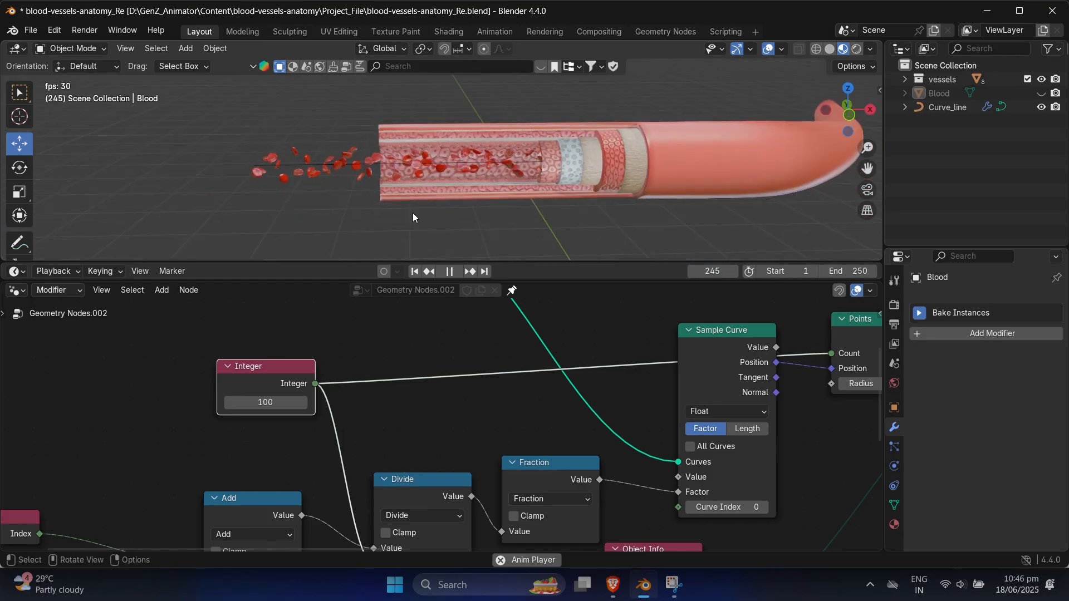
Step: Select Curve_line and cut the link from Group Input to Join Geometry in its node tree
click(324, 167)
drag(556, 280, 556, 311)
scroll(523, 367, down, 6)
middle_drag(564, 380, 336, 444)
scroll(484, 432, down, 3)
middle_drag(537, 428, 474, 425)
scroll(306, 447, up, 3)
middle_drag(304, 448, 352, 445)
scroll(432, 444, down, 3)
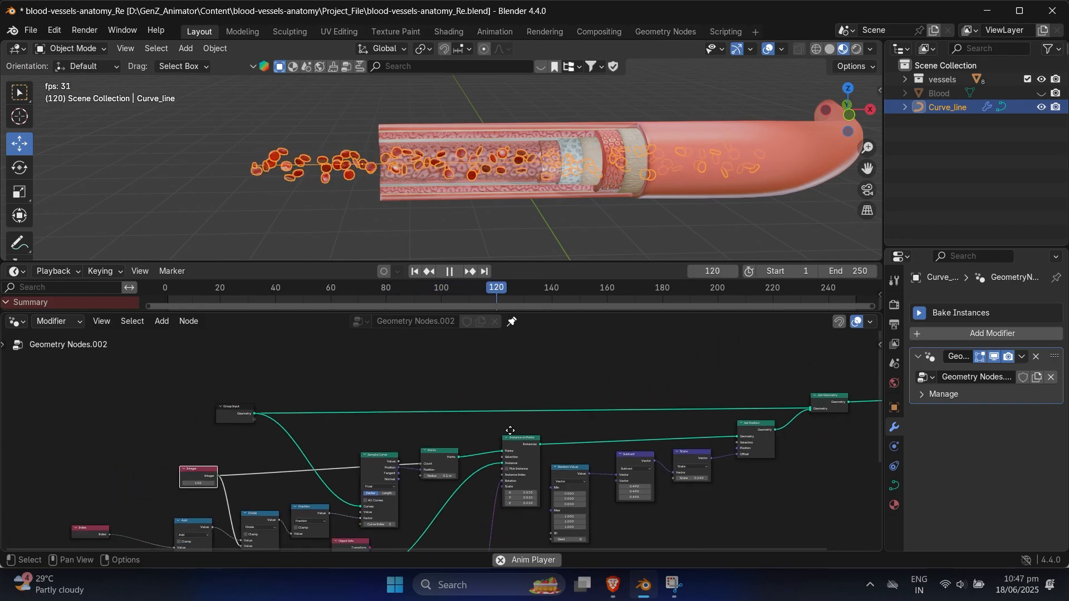
middle_drag(509, 433, 449, 431)
scroll(500, 385, up, 1)
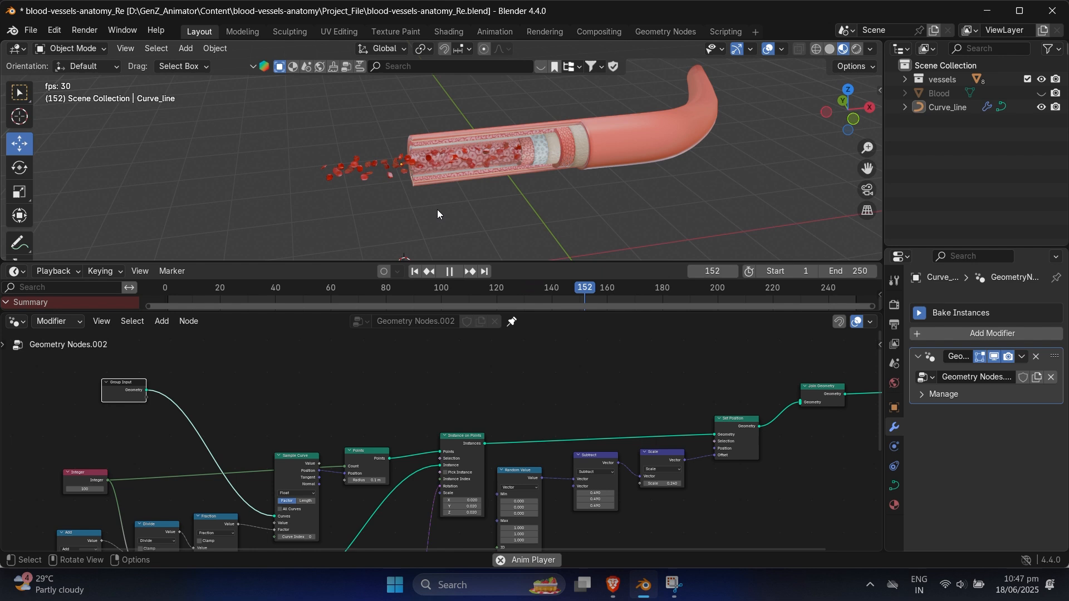
scroll(468, 202, up, 3)
Step: Move the middle control point of Curve_line outside the vessel in Edit Mode to test whether the cells follow, and return to Object Mode
middle_drag(471, 200, 403, 131)
scroll(472, 164, down, 2)
click(404, 134)
key(Tab)
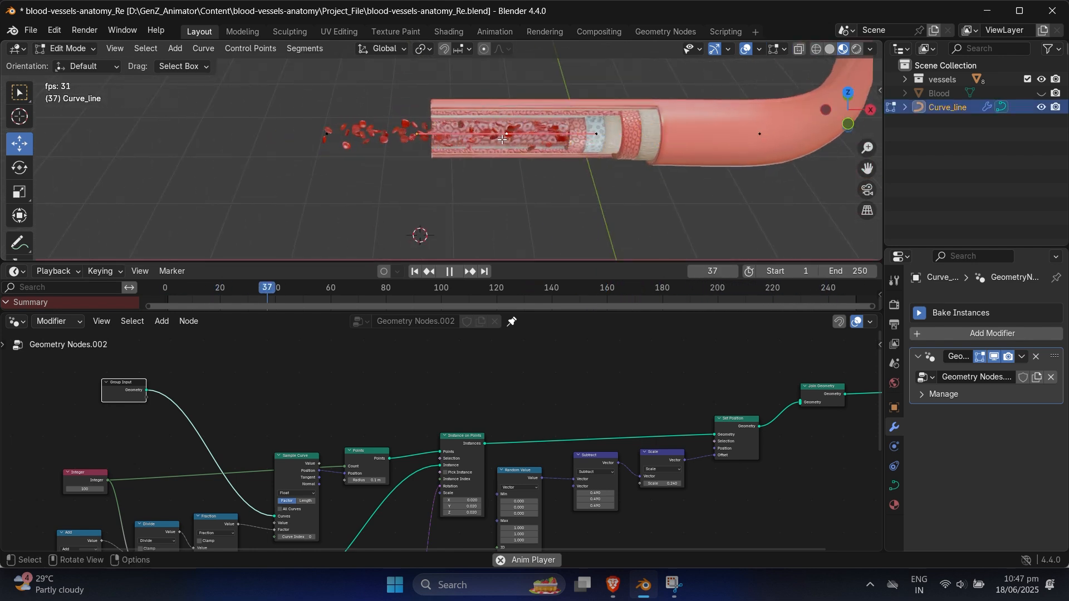
middle_drag(508, 136, 489, 175)
key(g)
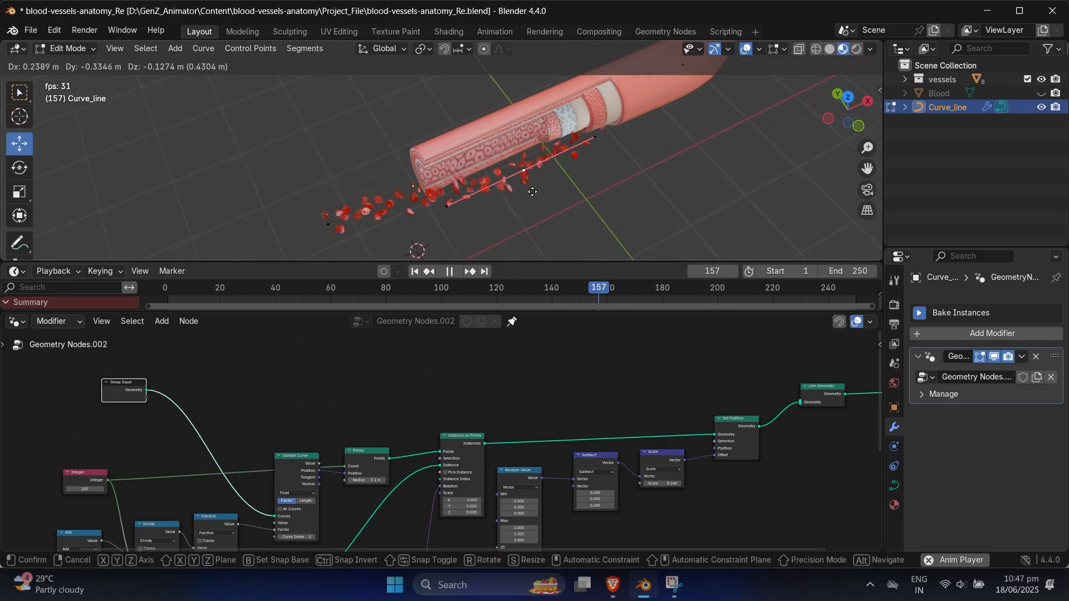
click(566, 217)
key(Tab)
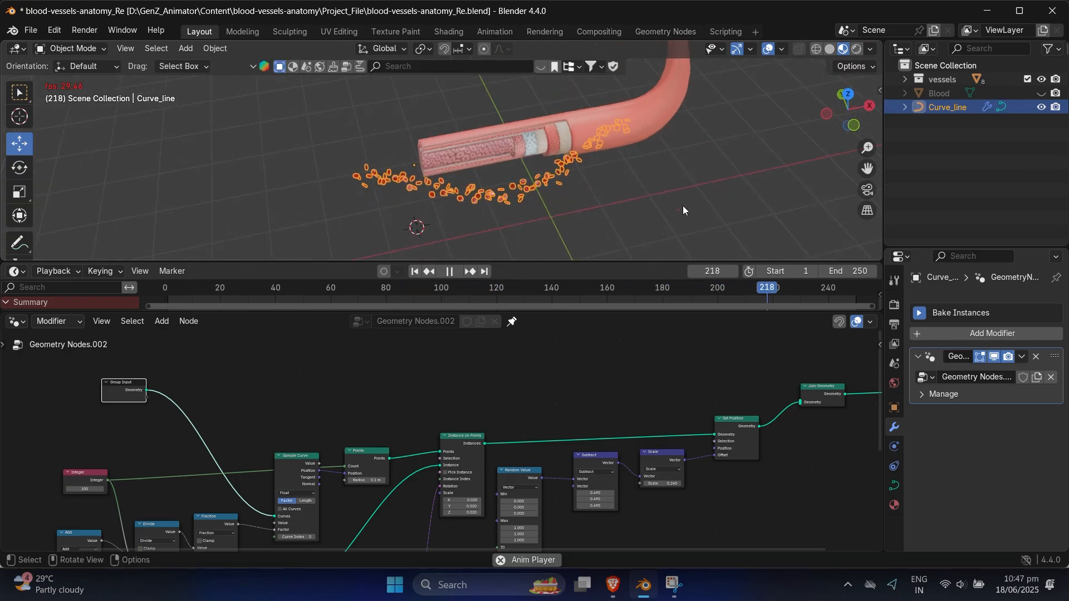
Step: Reopen Curve_line in Edit Mode and move its middle control point back inside the vessel
click(682, 206)
middle_drag(703, 232, 631, 186)
click(569, 178)
scroll(560, 175, up, 3)
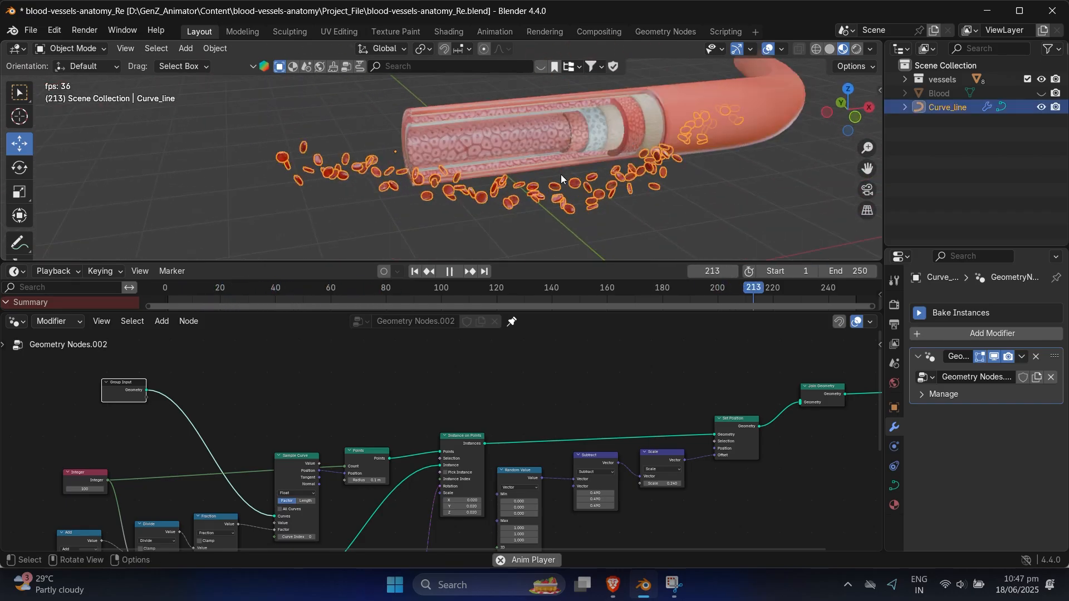
key(Tab)
middle_drag(560, 175, 651, 207)
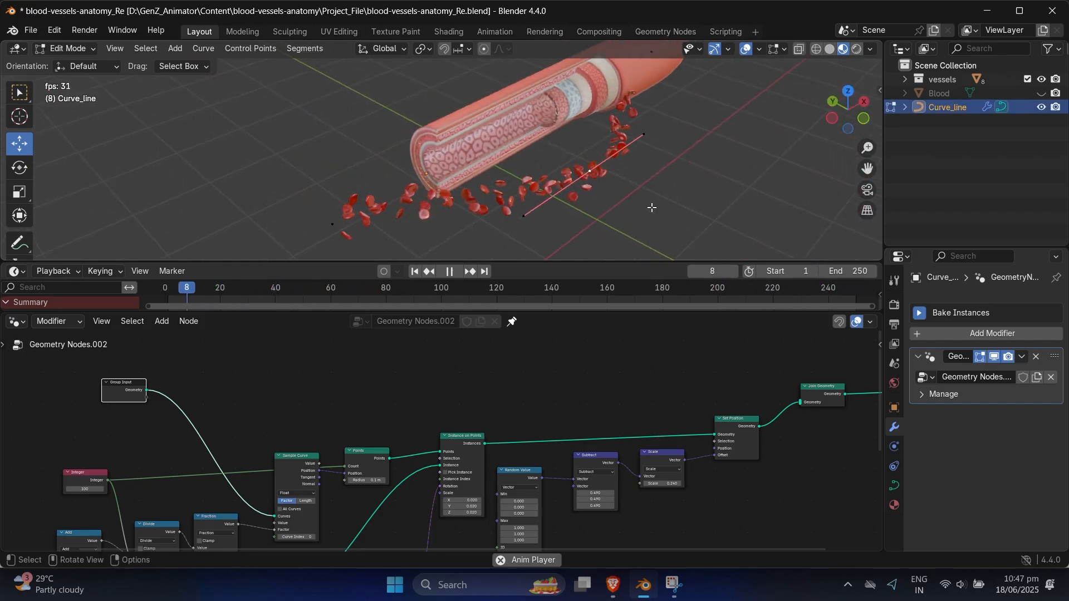
key(g)
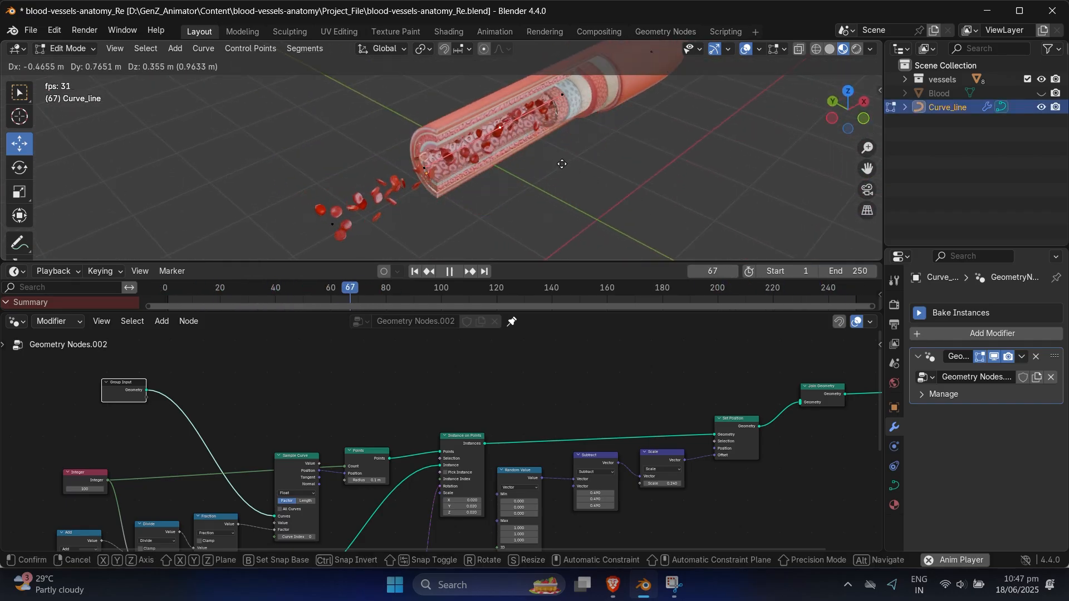